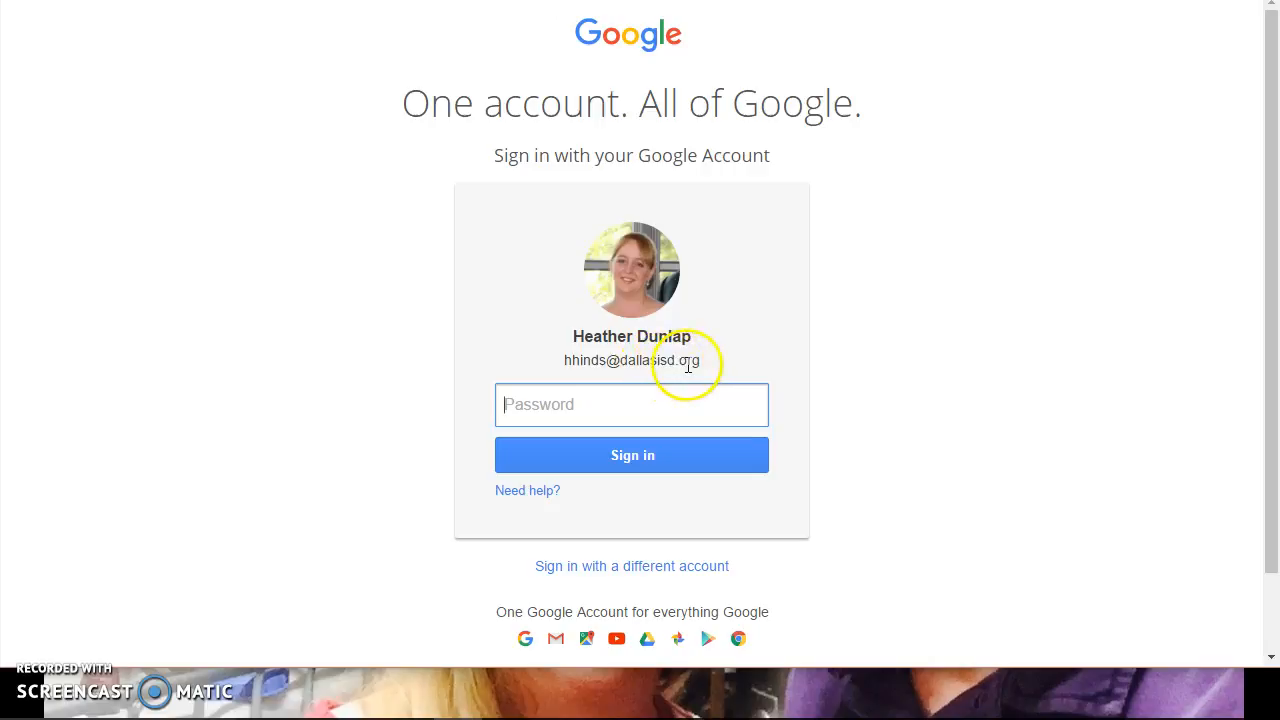
# - Enter the account password and sign in to the Google account
pyautogui.click(636, 398)
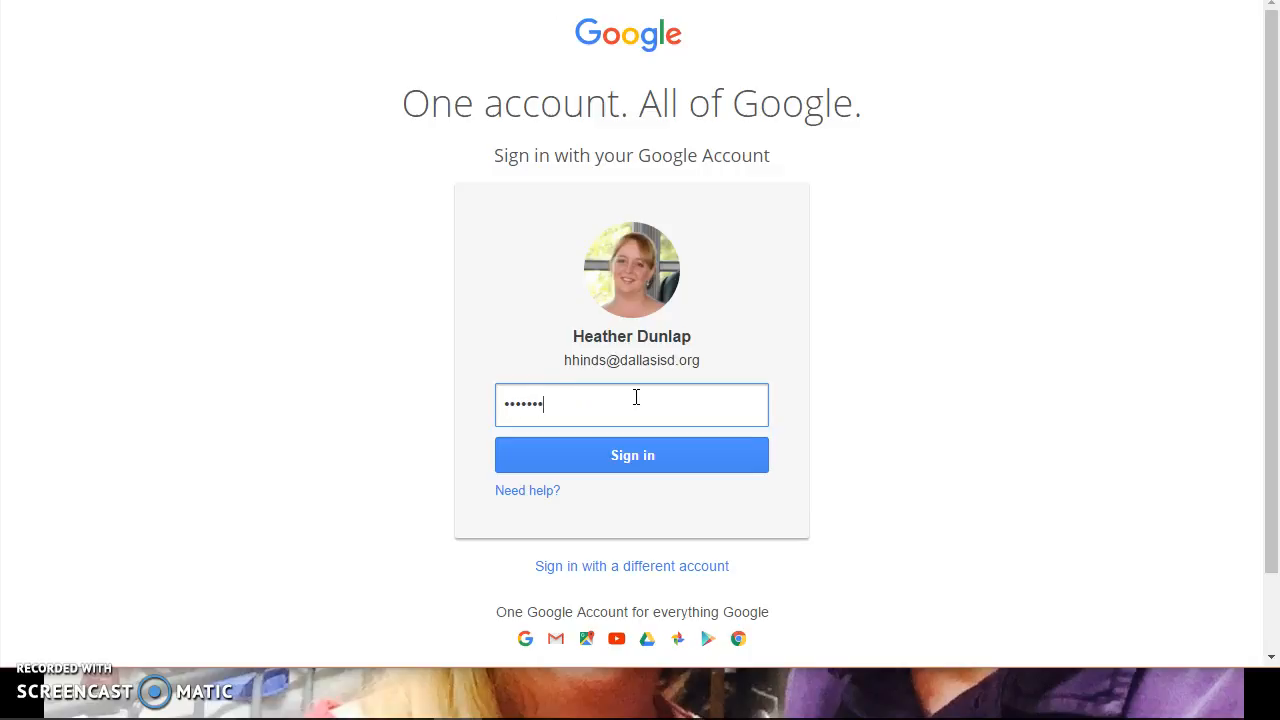
pyautogui.click(639, 460)
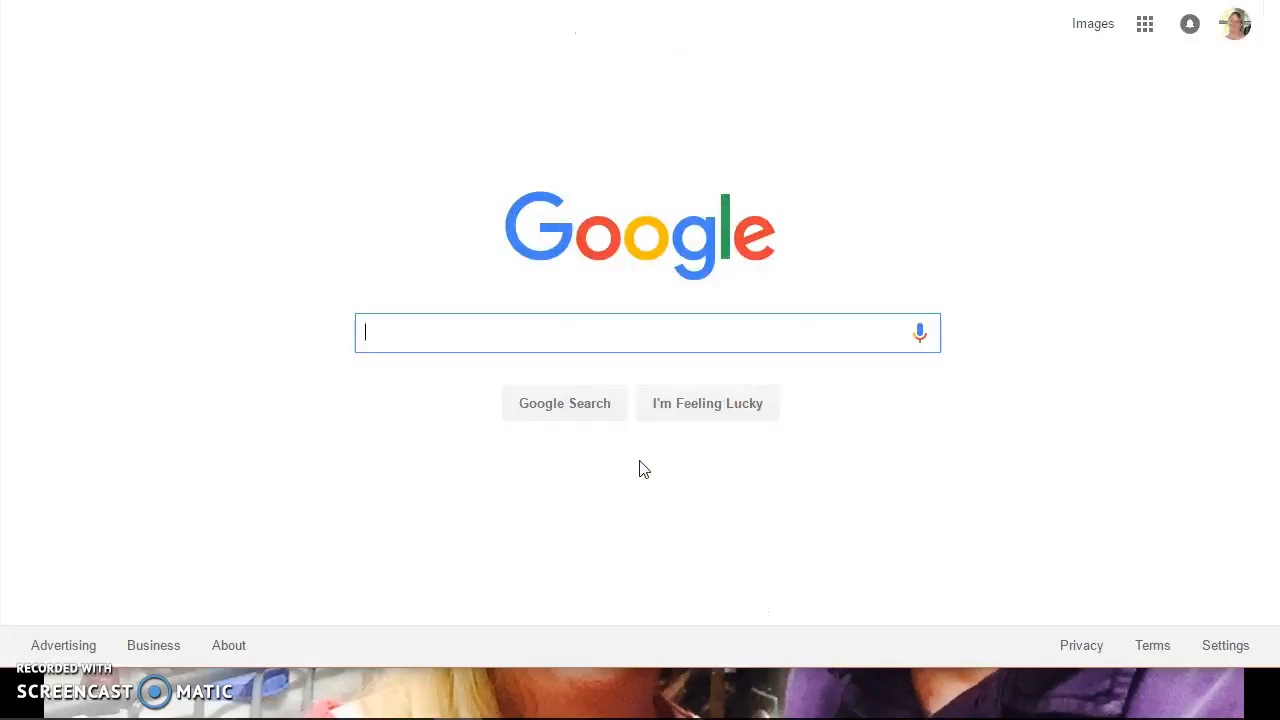
# - Look through the available Google apps, including the additional ones, and open Google Drive
pyautogui.click(1147, 27)
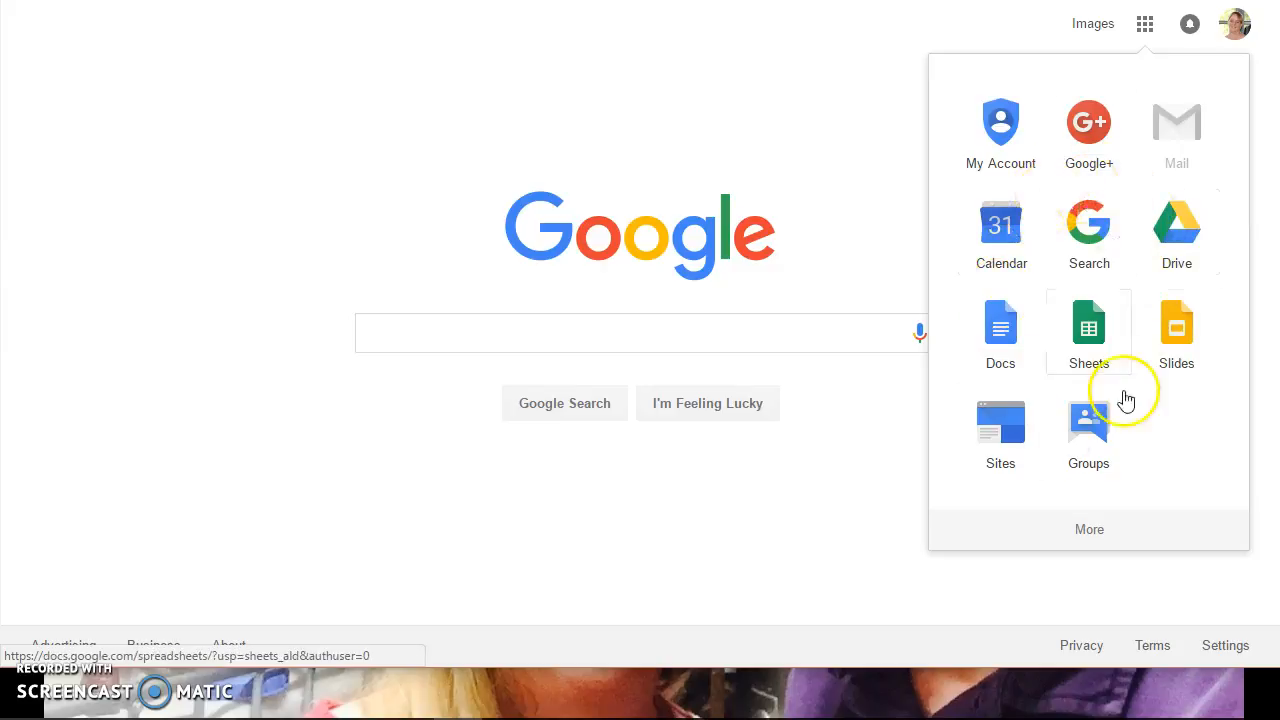
pyautogui.click(1098, 523)
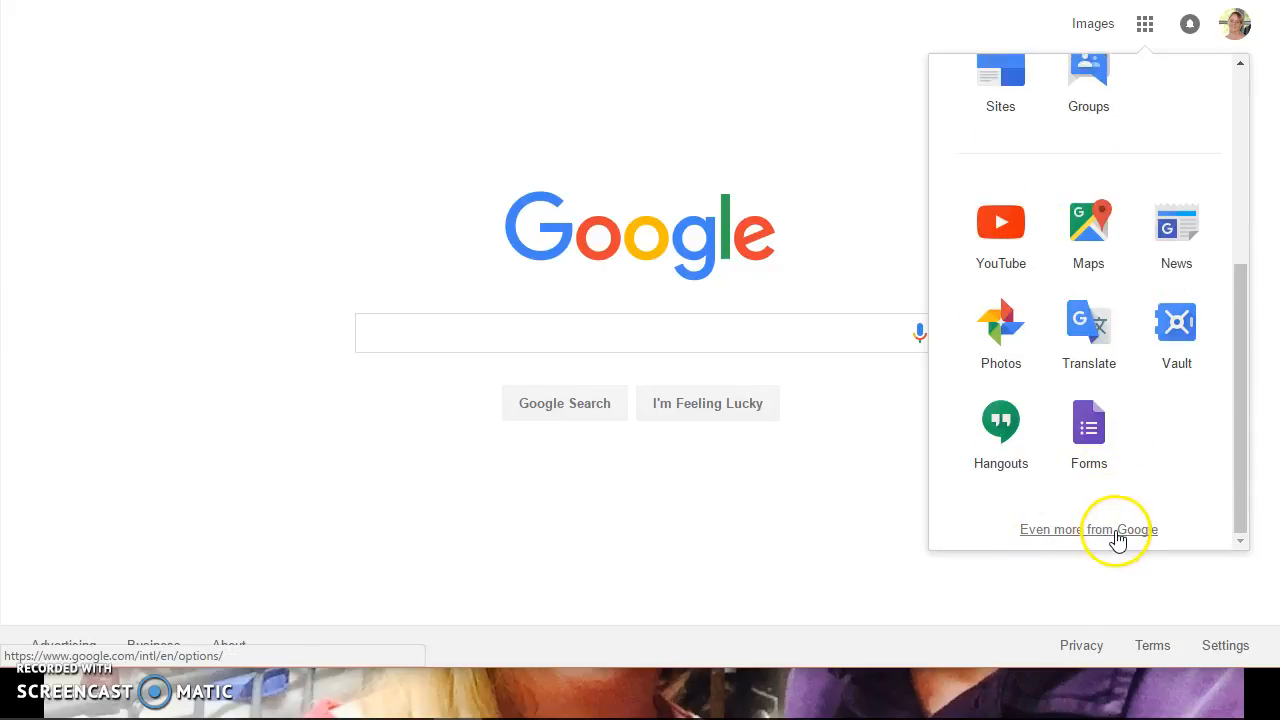
pyautogui.click(1243, 148)
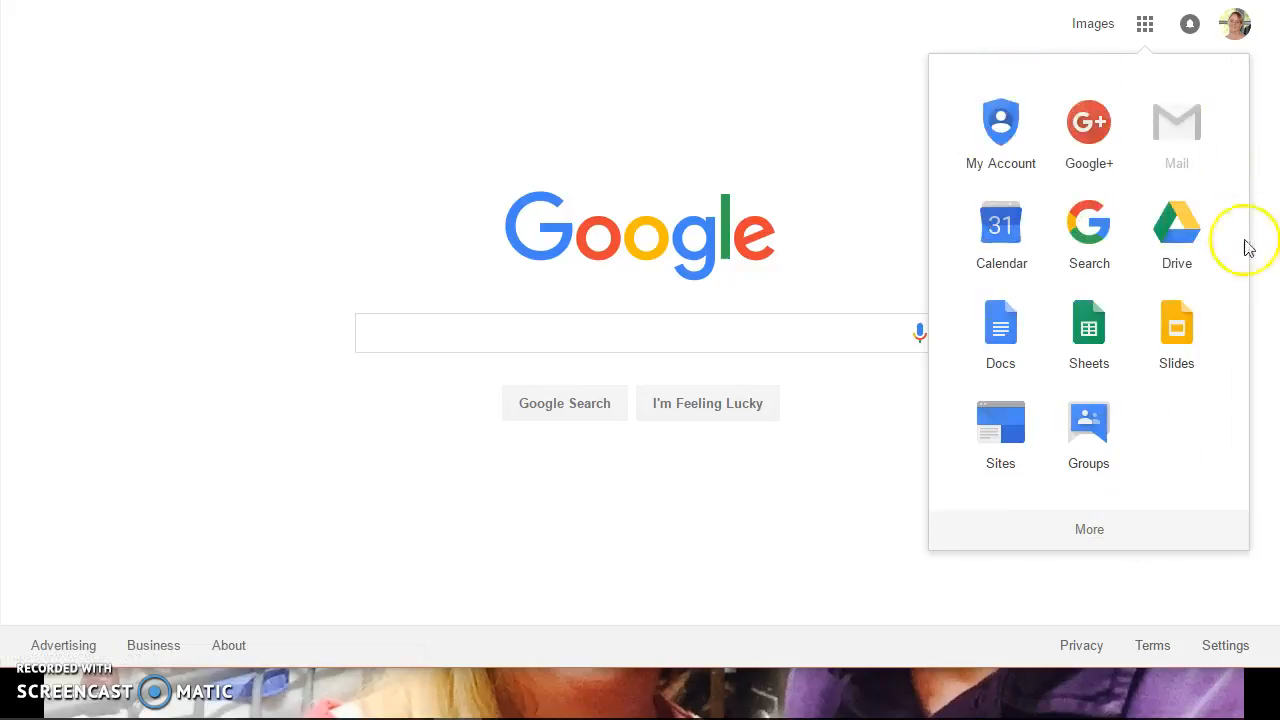
pyautogui.click(1180, 230)
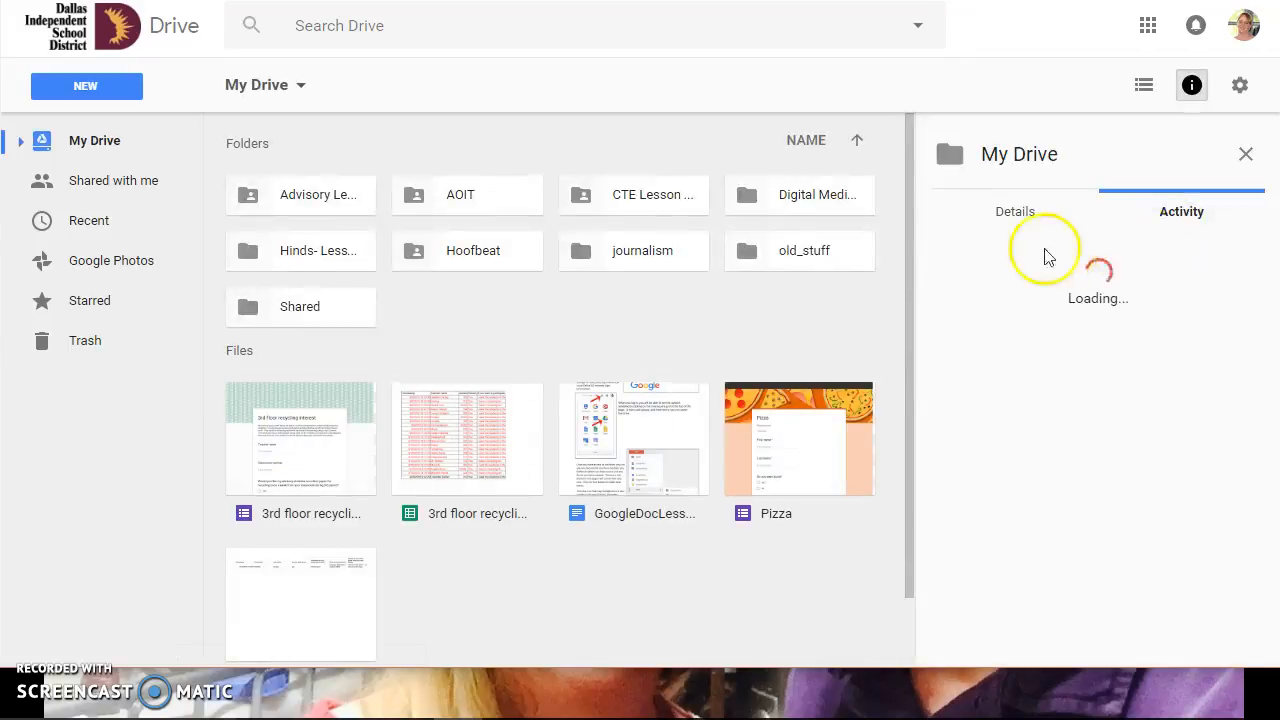
# - Remove the existing Pizza form from the My Drive files
pyautogui.click(838, 447)
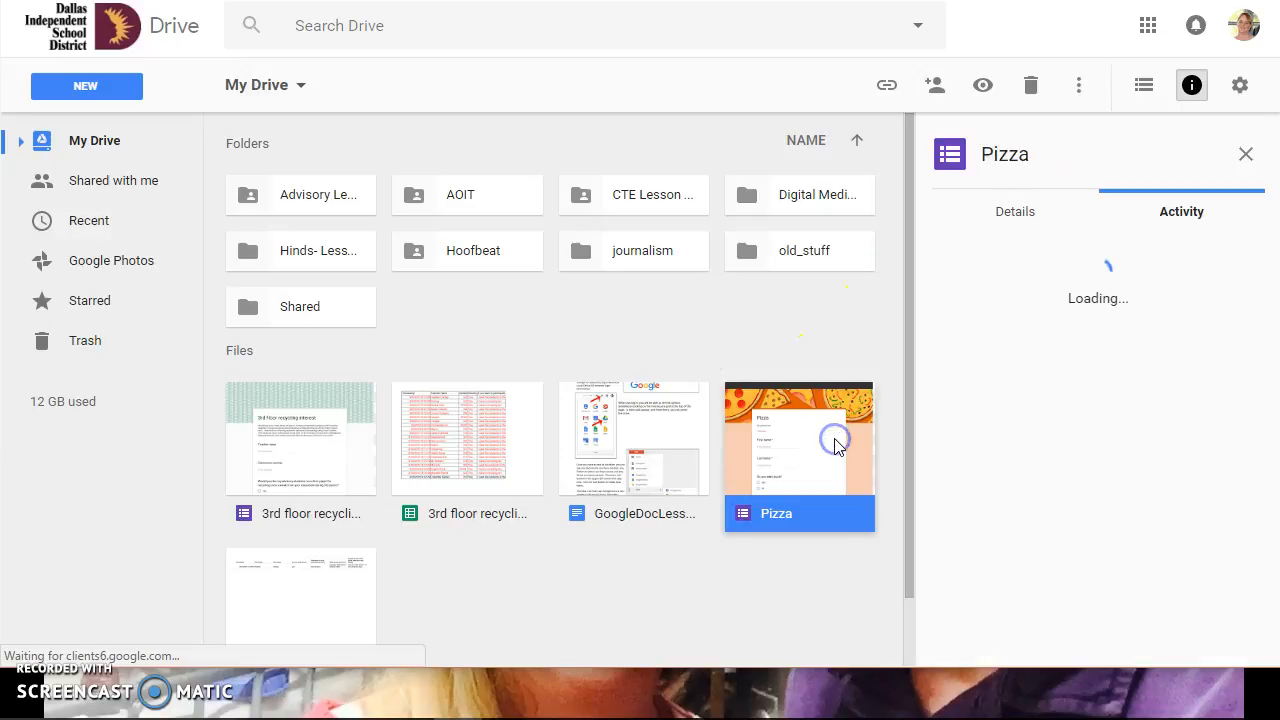
pyautogui.press('Delete')
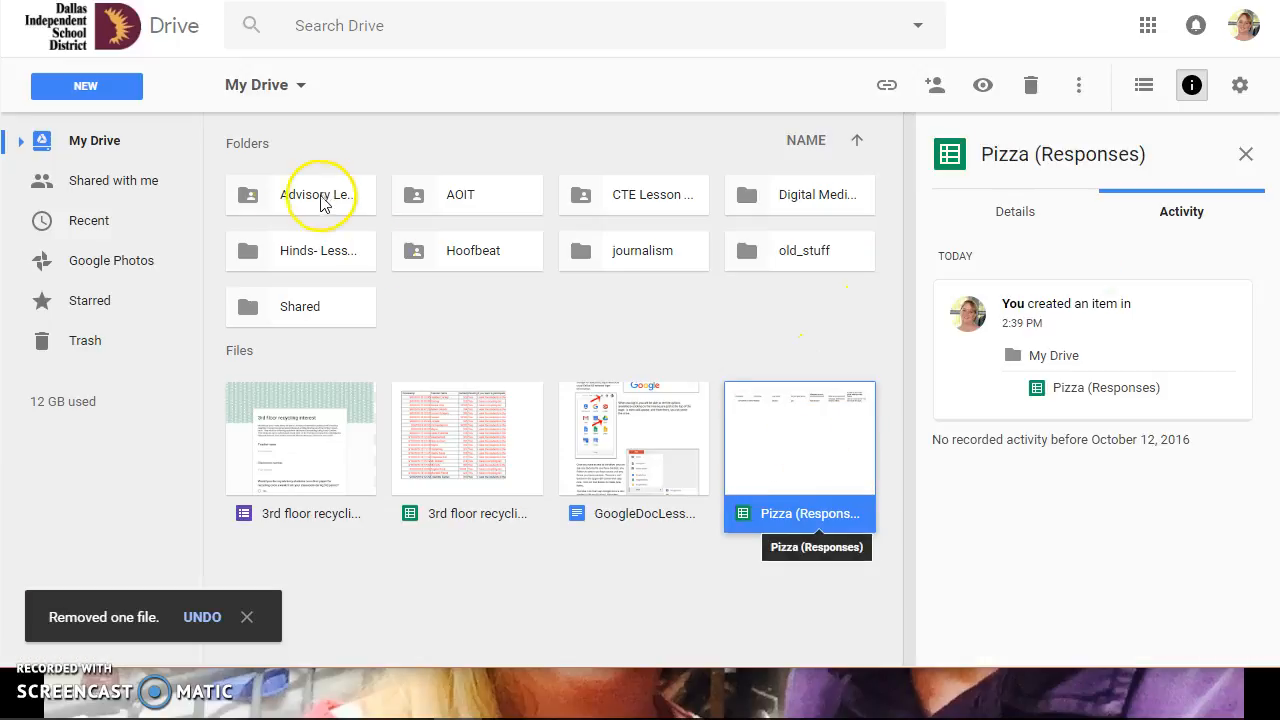
# - Create a new blank Google Forms form in My Drive
pyautogui.click(86, 88)
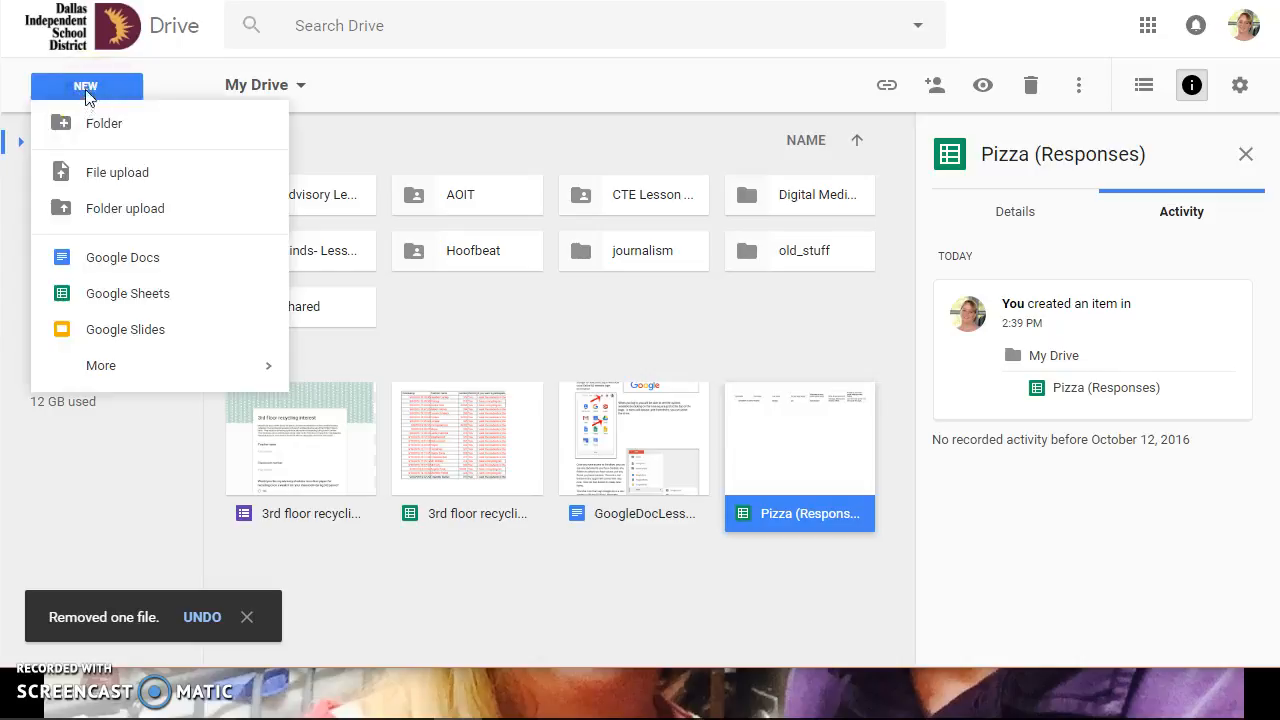
pyautogui.click(86, 90)
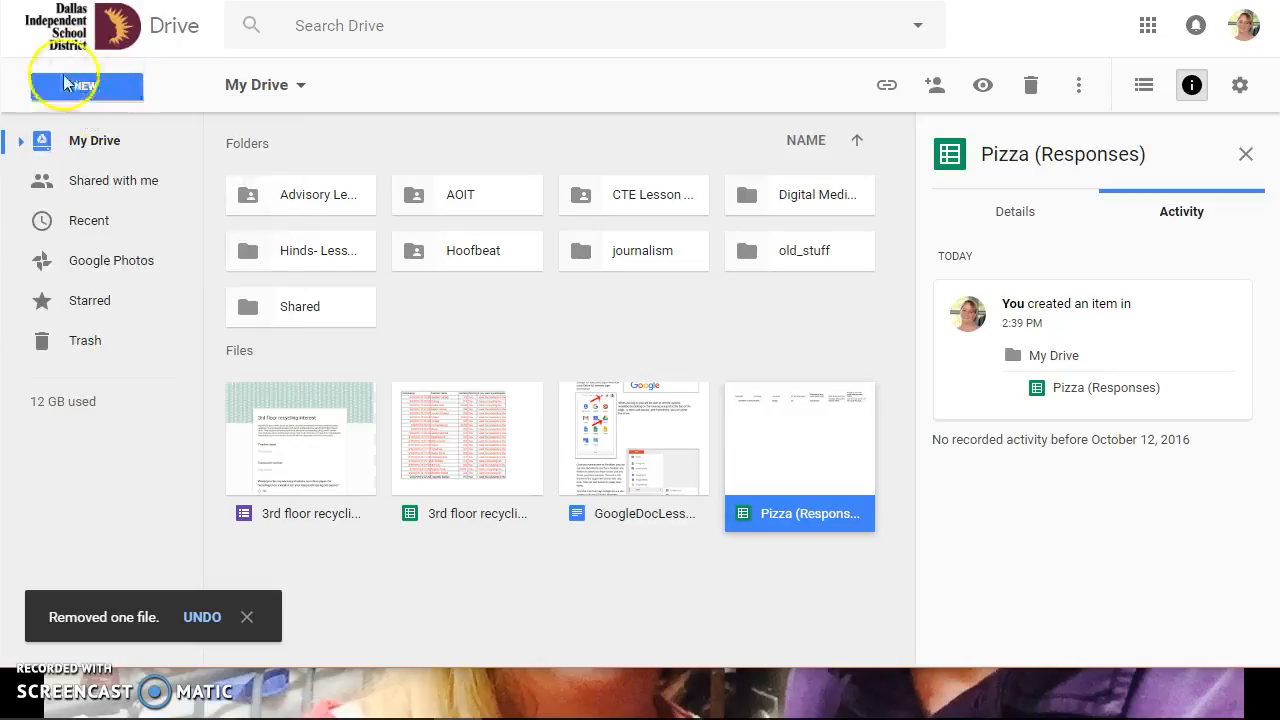
pyautogui.click(88, 90)
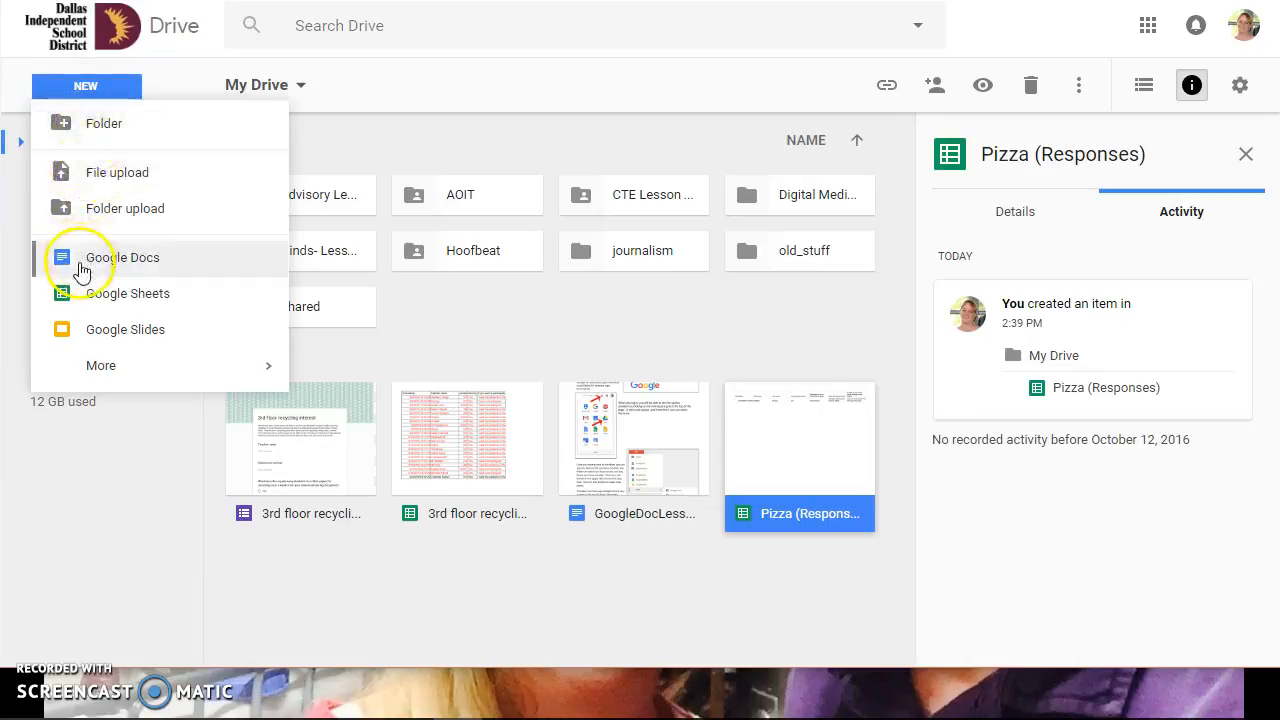
pyautogui.moveTo(87, 378)
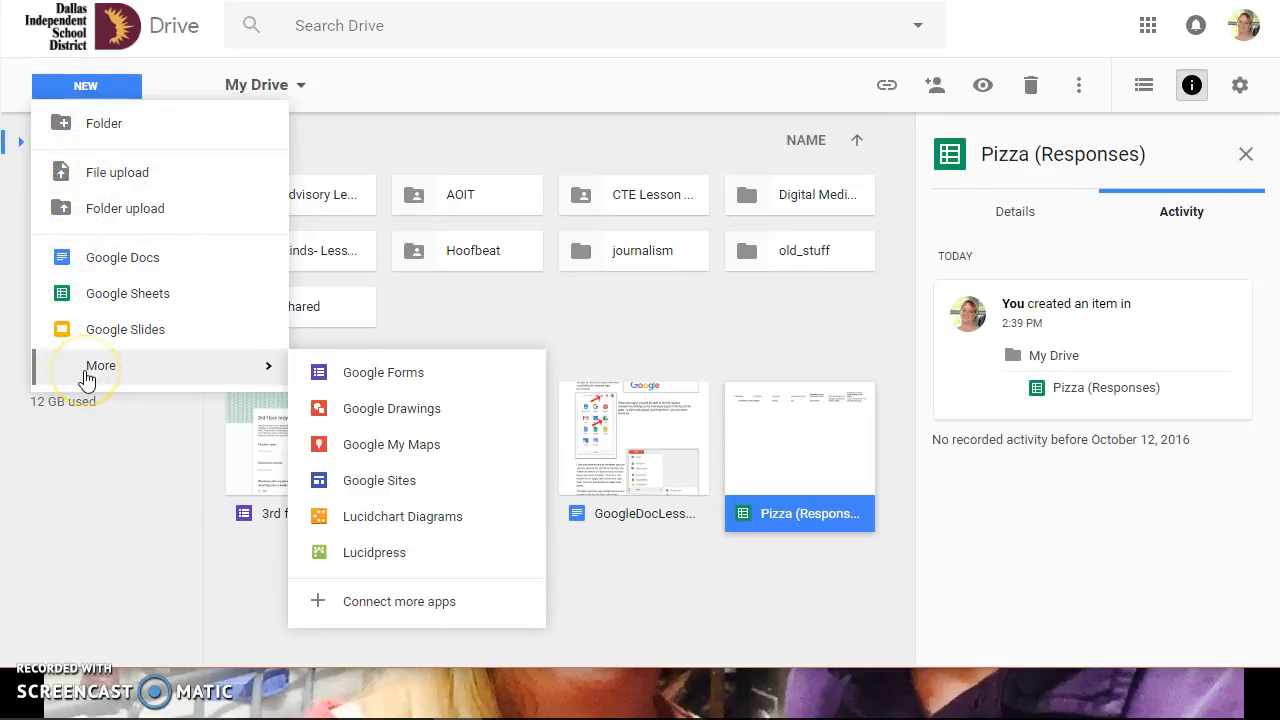
pyautogui.click(386, 374)
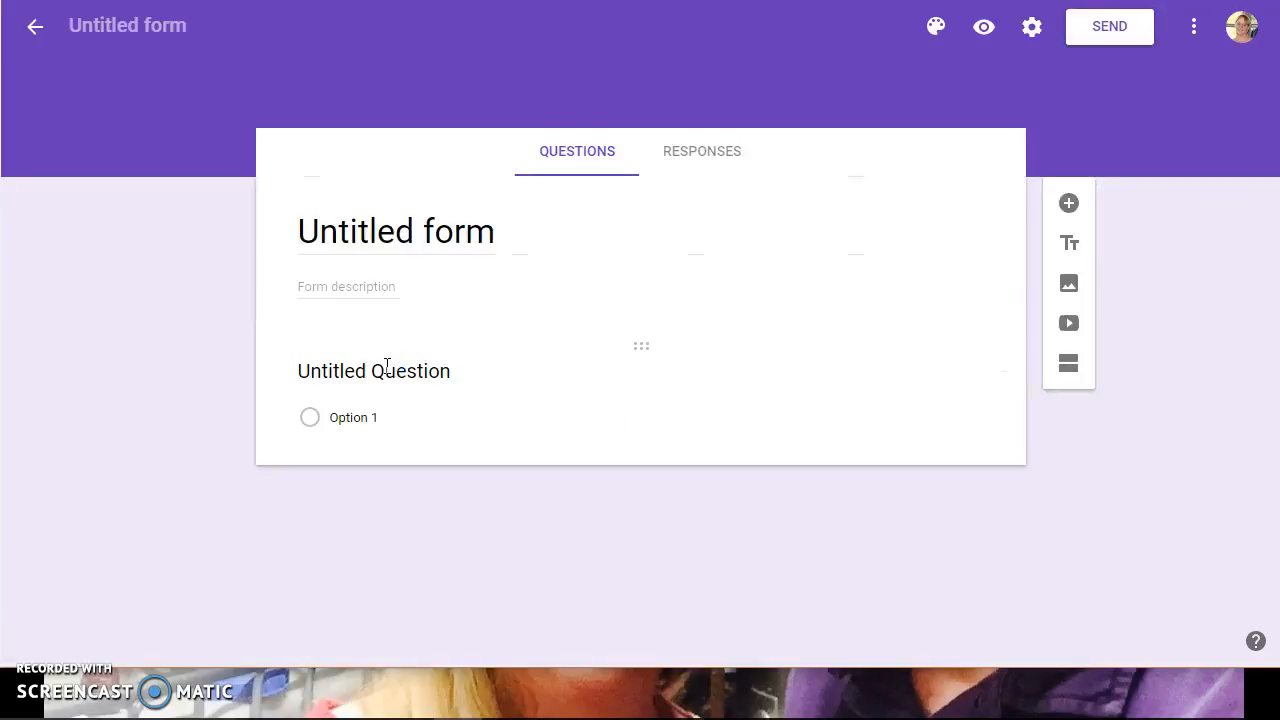
# - Title the form "Pizza" and enter "Fill this out" as the form description
pyautogui.click(440, 225)
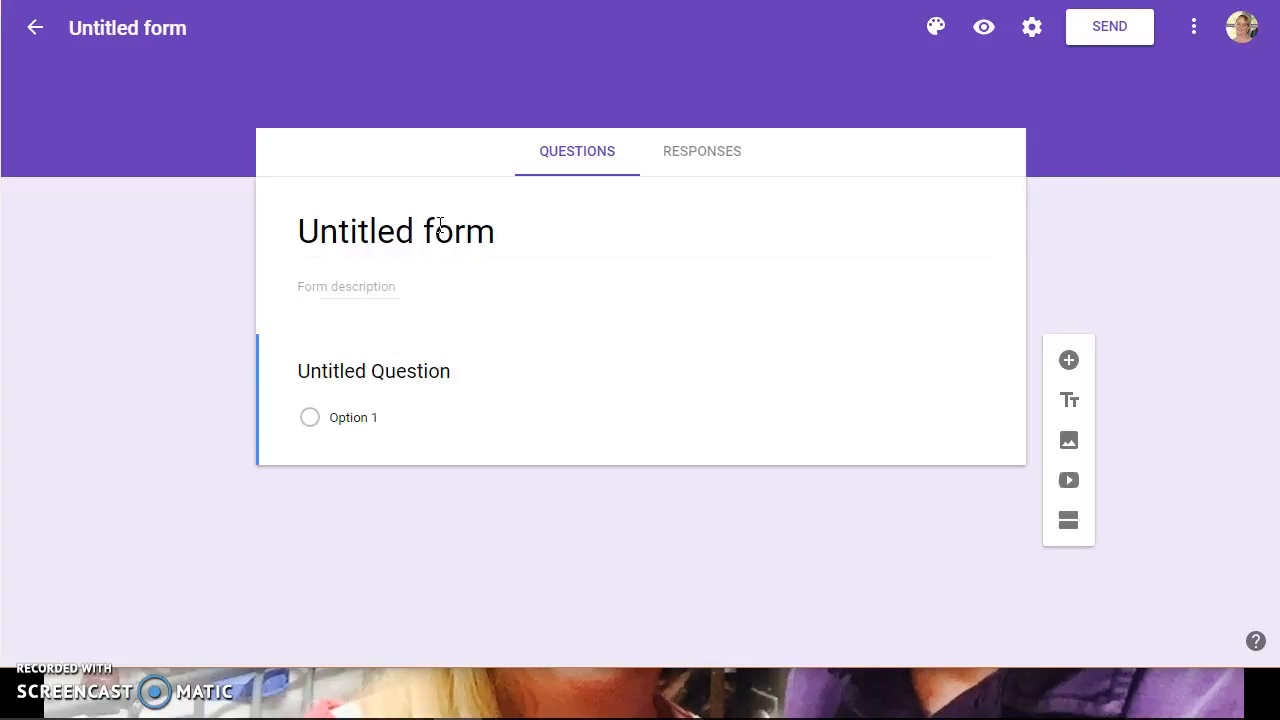
pyautogui.click(508, 228)
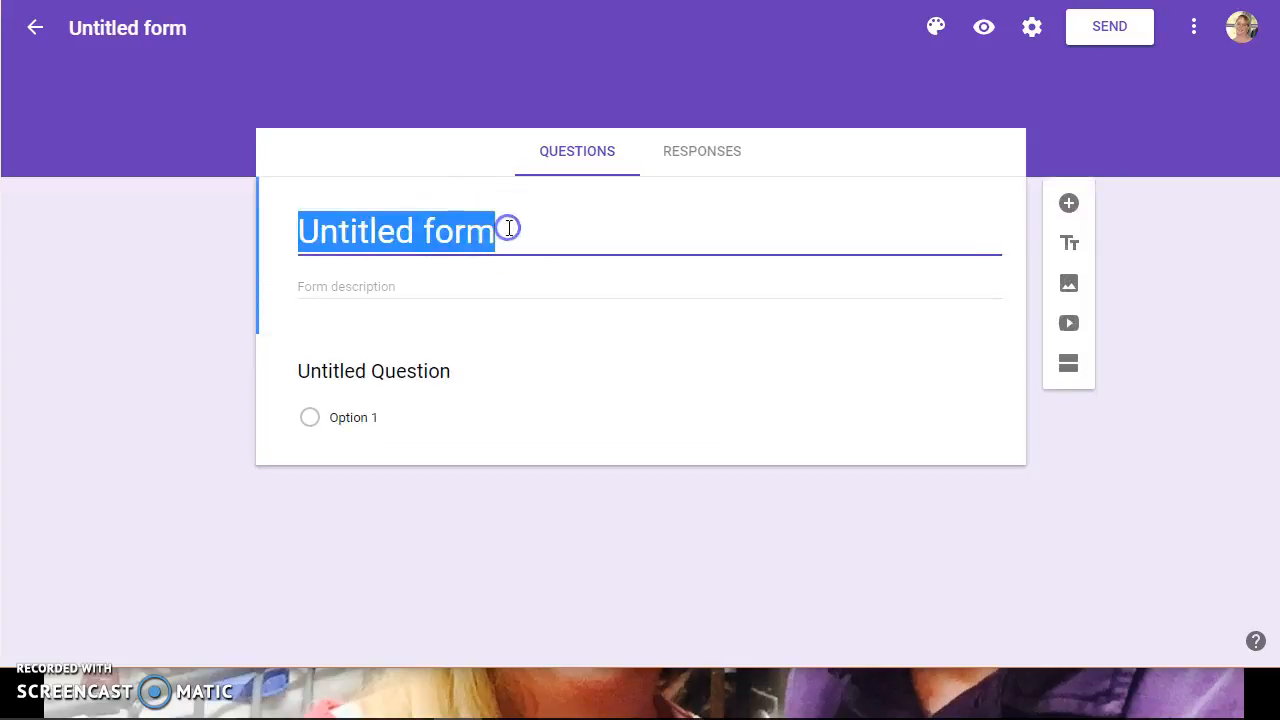
pyautogui.write('O')
pyautogui.press('BackSpace')
pyautogui.write('Pizza')
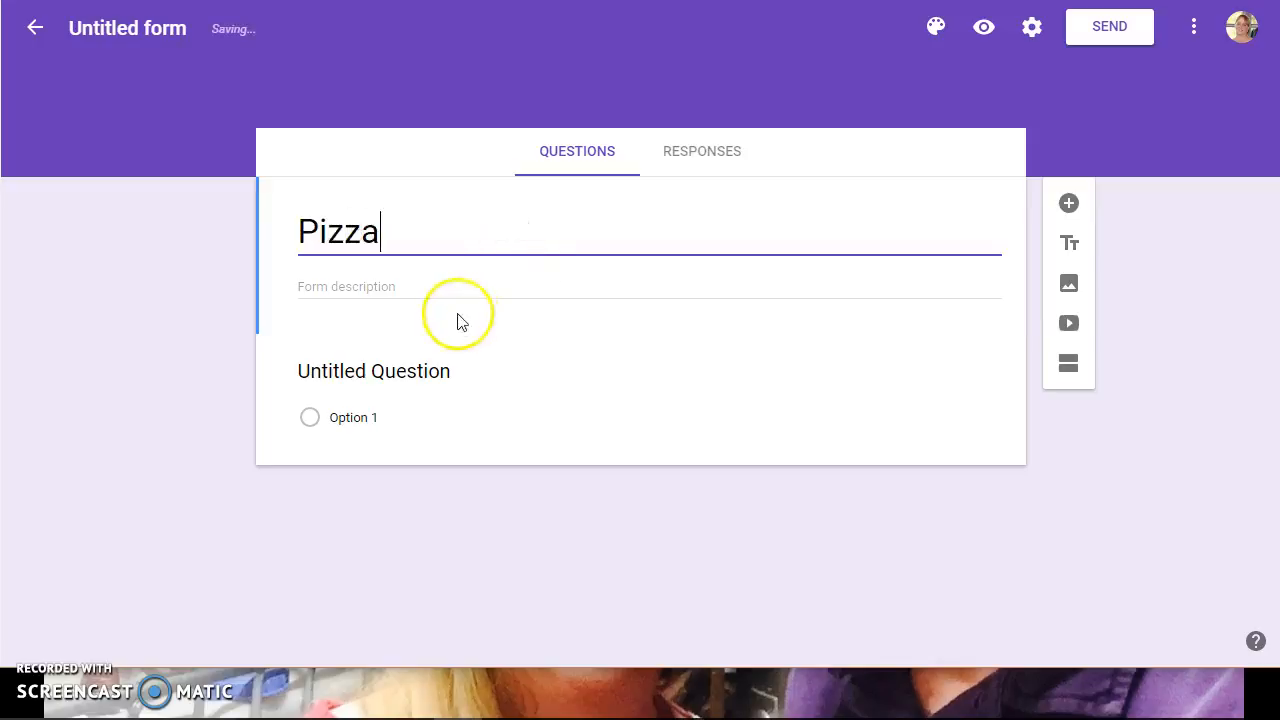
pyautogui.click(378, 280)
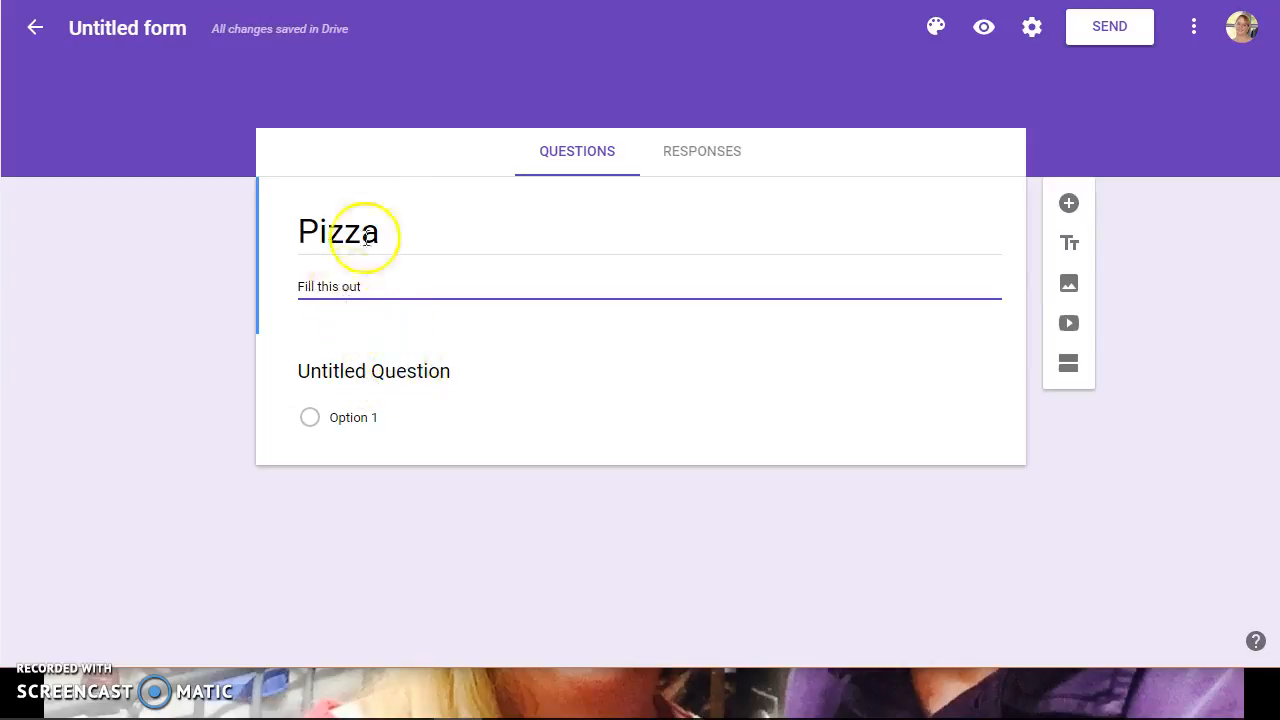
# - Rename the untitled form file as Pizza to match the form's title
pyautogui.doubleClick(405, 232)
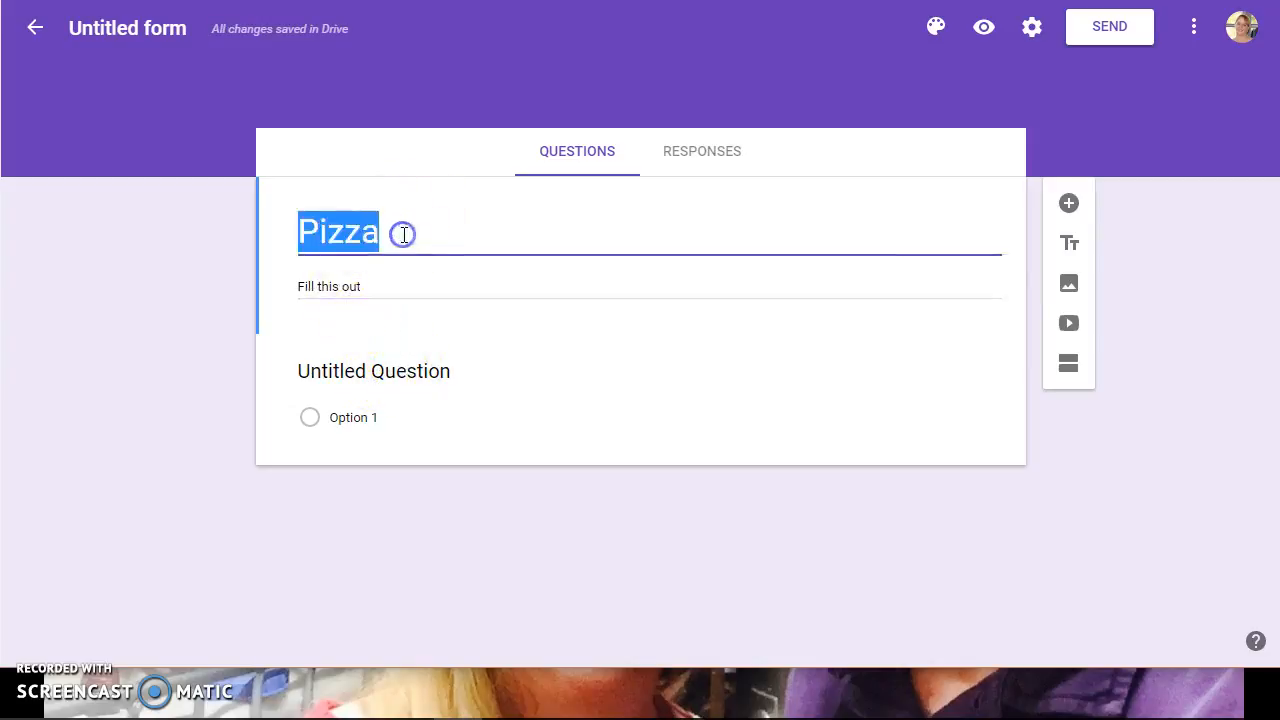
pyautogui.tripleClick(375, 284)
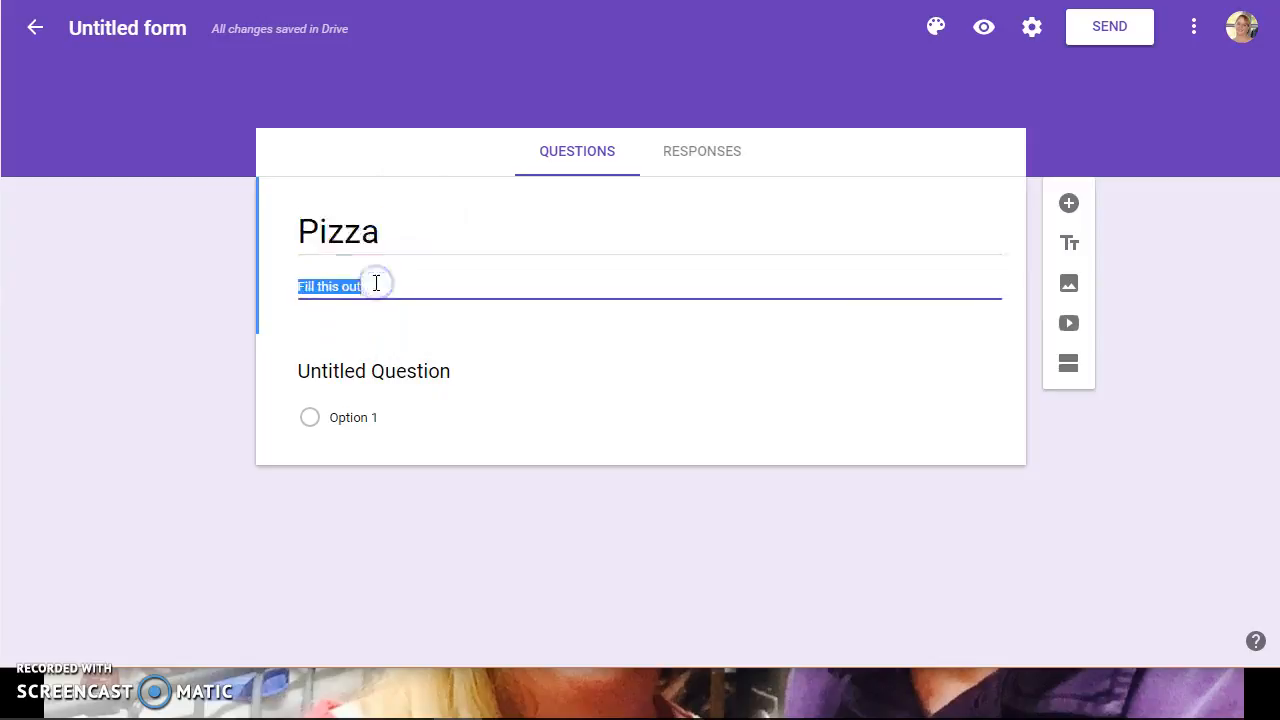
pyautogui.click(167, 29)
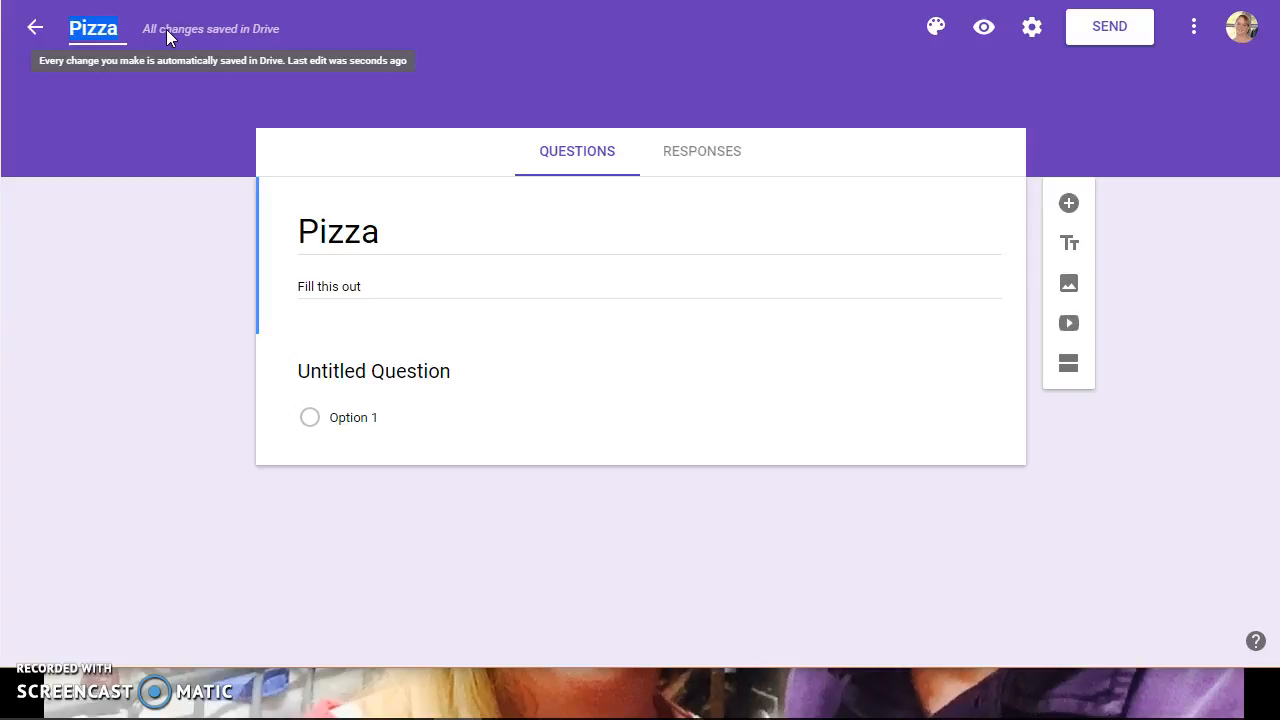
# - Change the untitled question to "First name" and set its type to Short answer
pyautogui.click(390, 373)
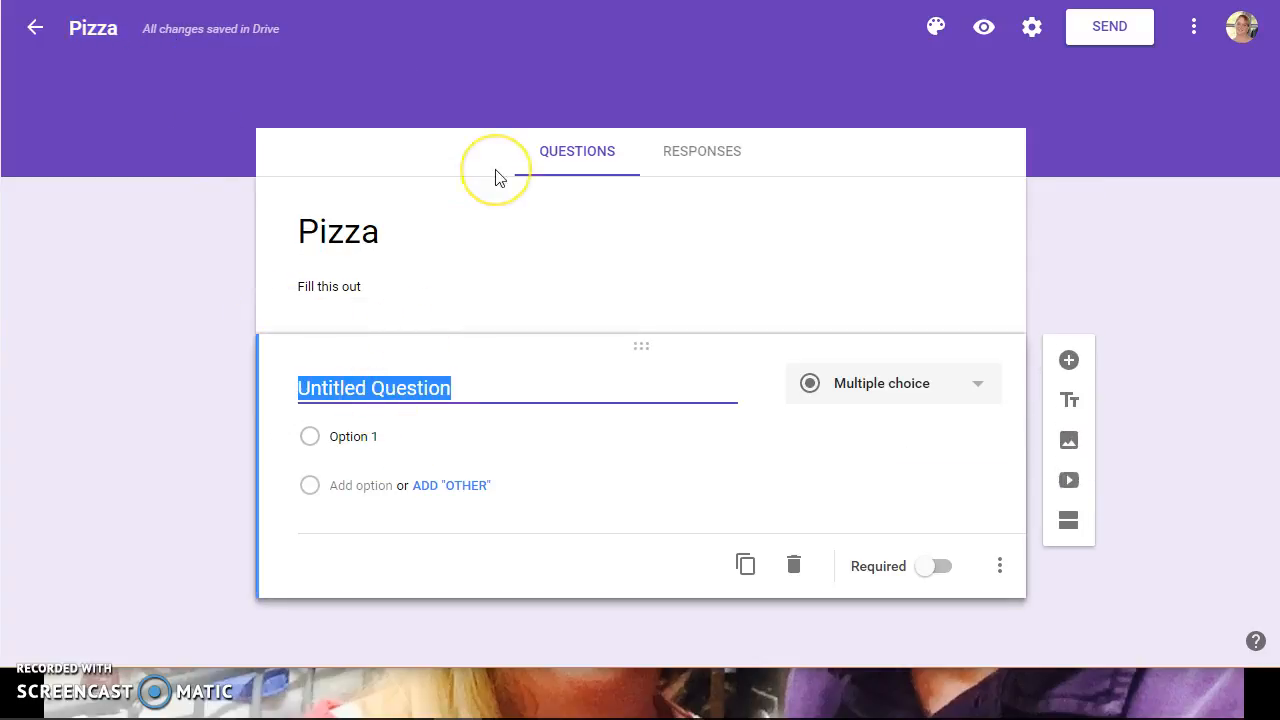
pyautogui.write('First name')
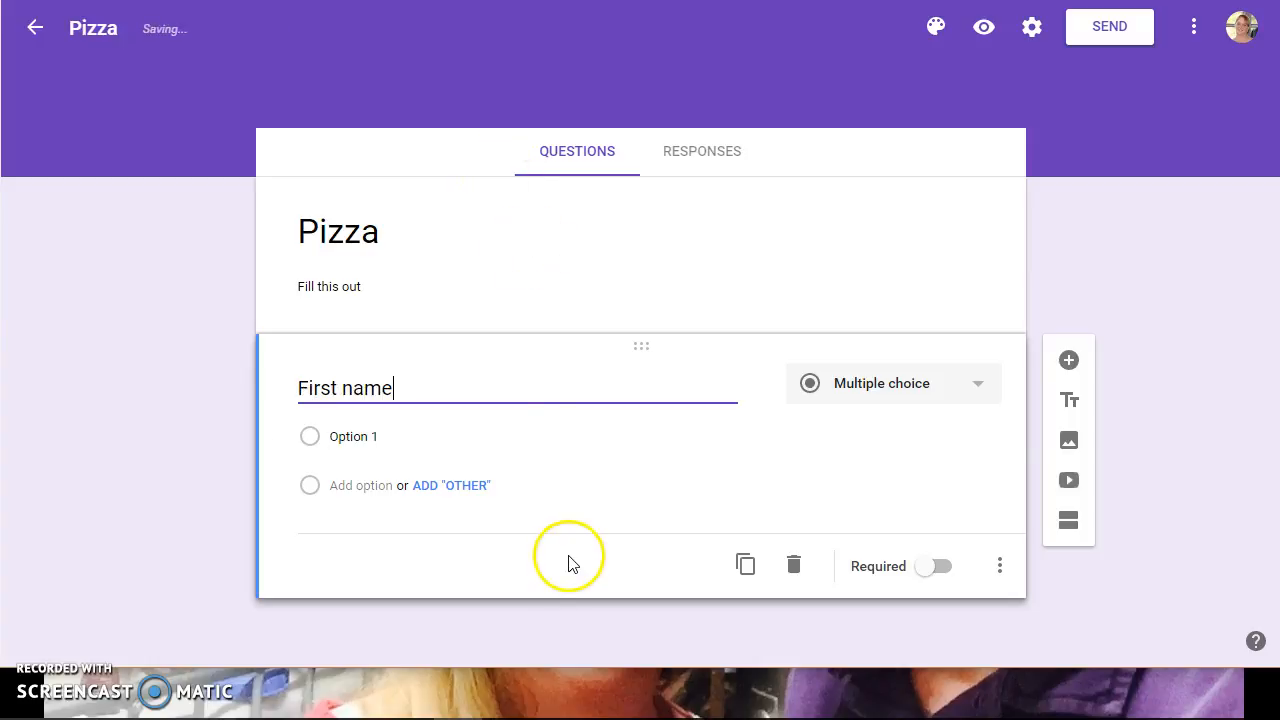
pyautogui.click(383, 436)
pyautogui.click(903, 383)
pyautogui.click(886, 273)
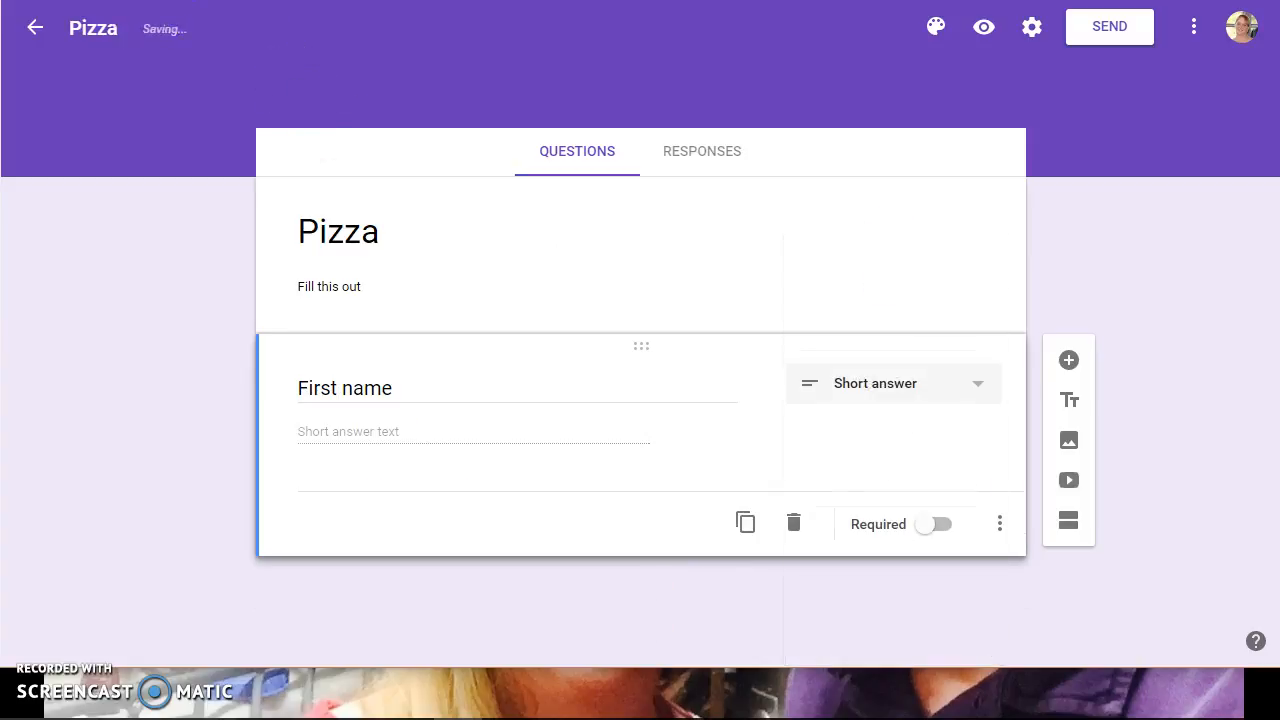
# - Add a second question titled "Last name" and set its type to Short answer
pyautogui.scroll(-1, 557, 391)
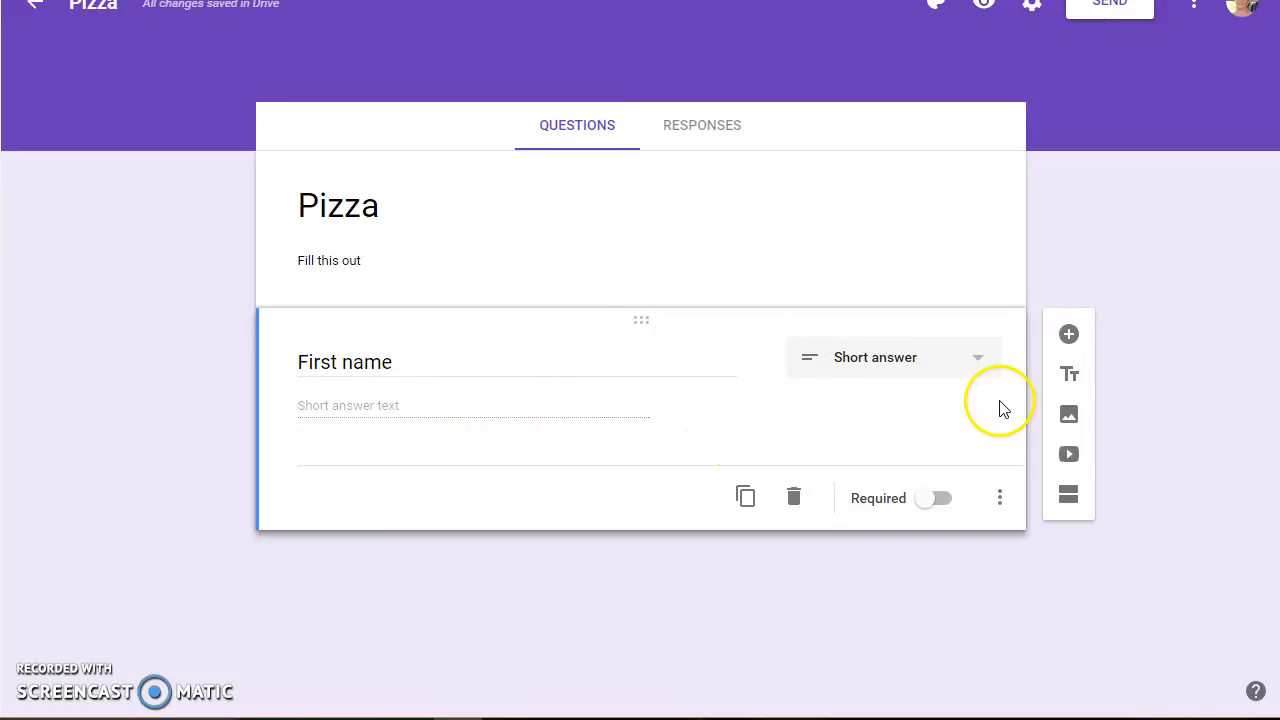
pyautogui.click(1069, 335)
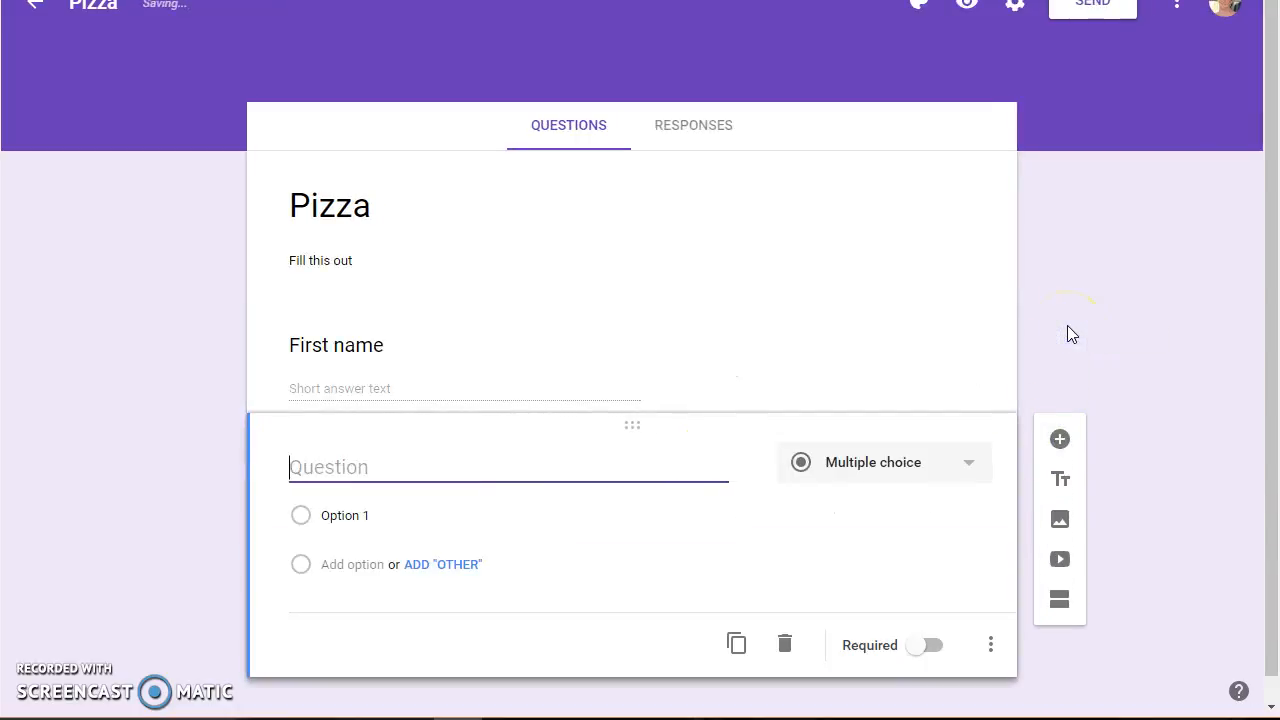
pyautogui.write('Last name')
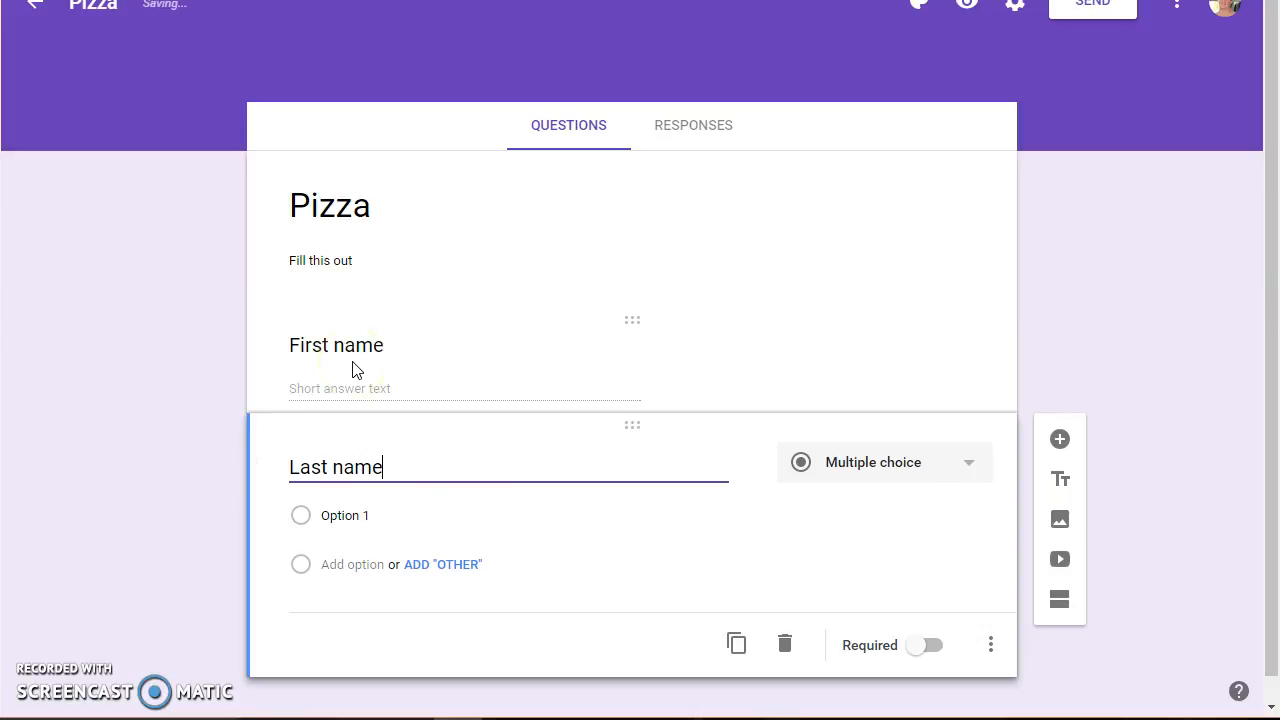
pyautogui.click(858, 482)
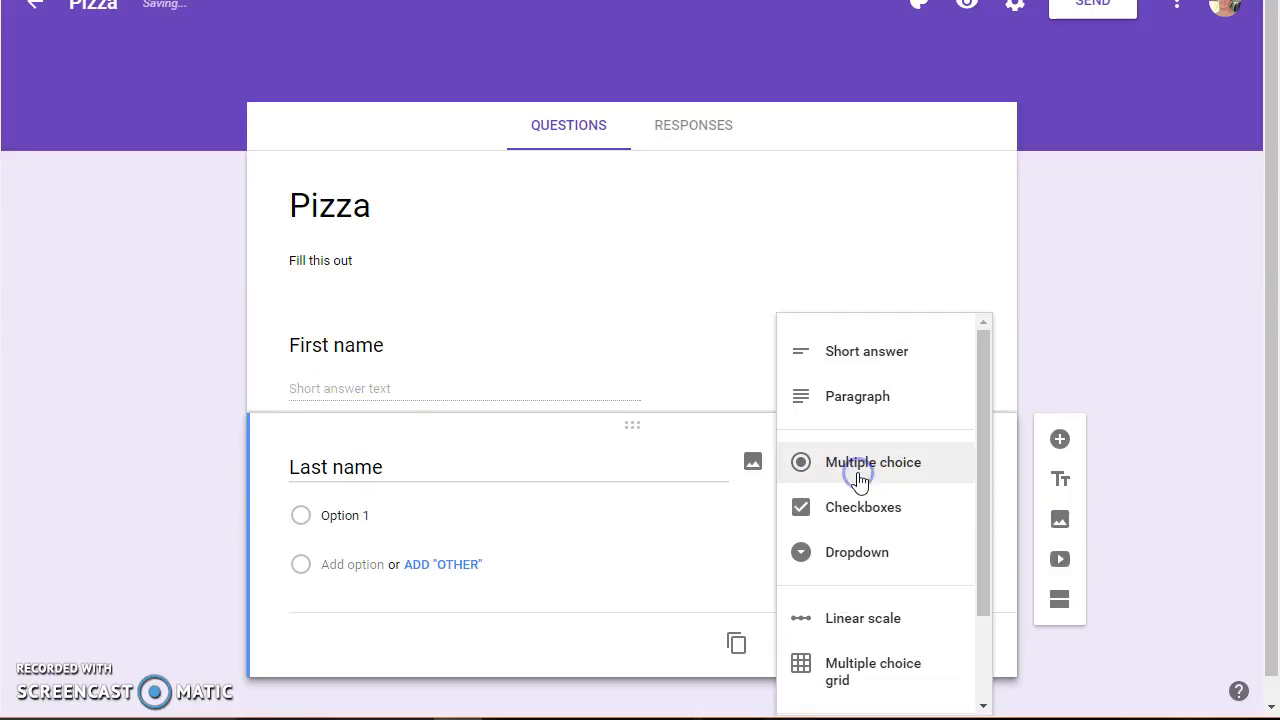
pyautogui.click(860, 364)
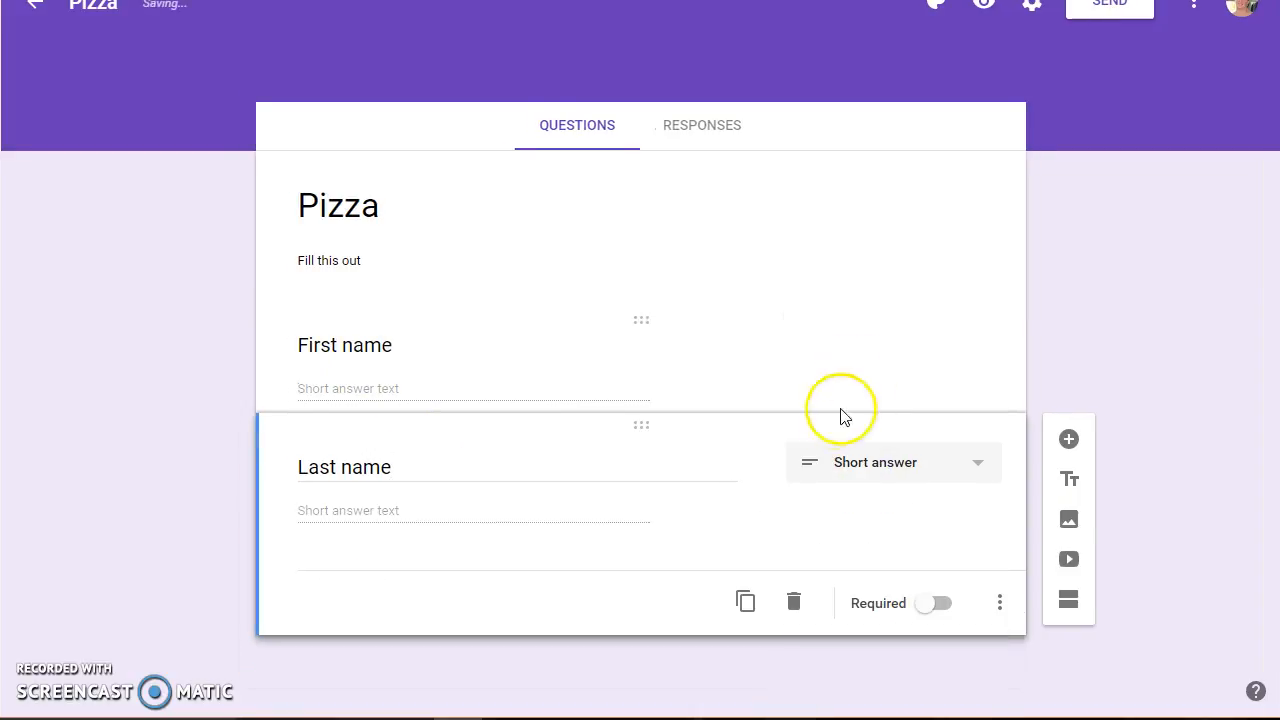
# - Make both the Last name and First name questions required
pyautogui.click(937, 604)
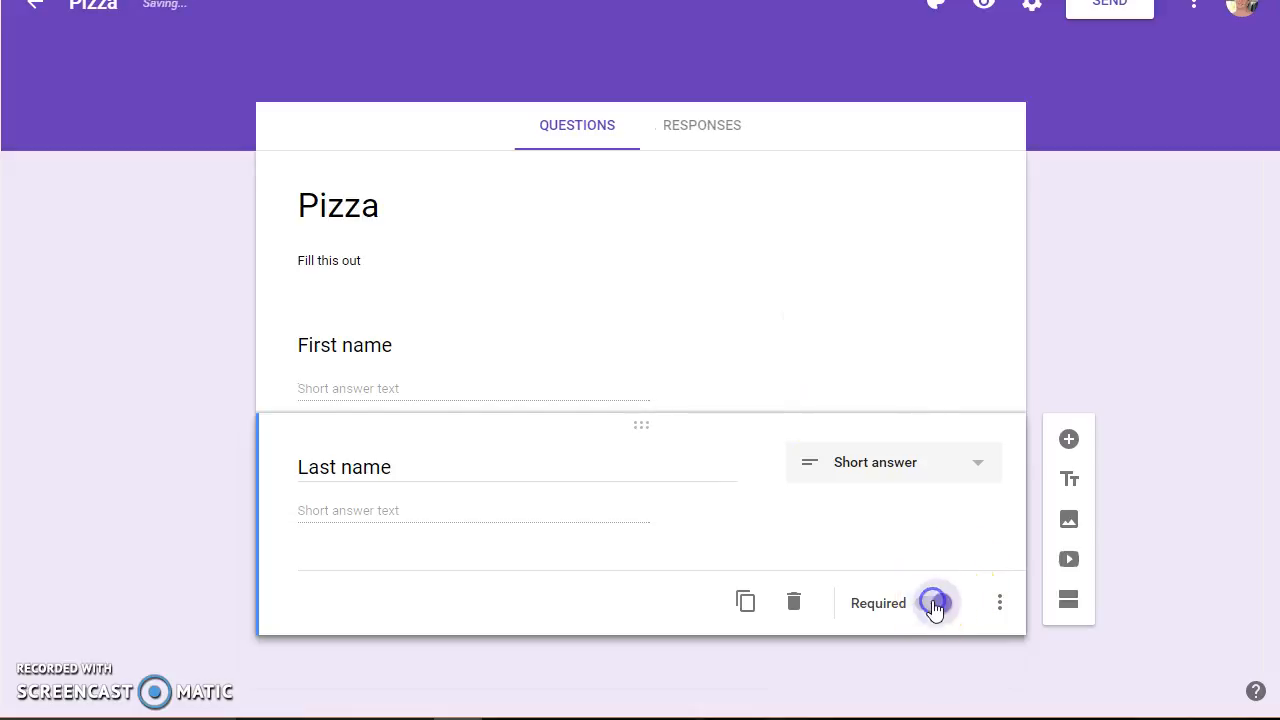
pyautogui.click(776, 331)
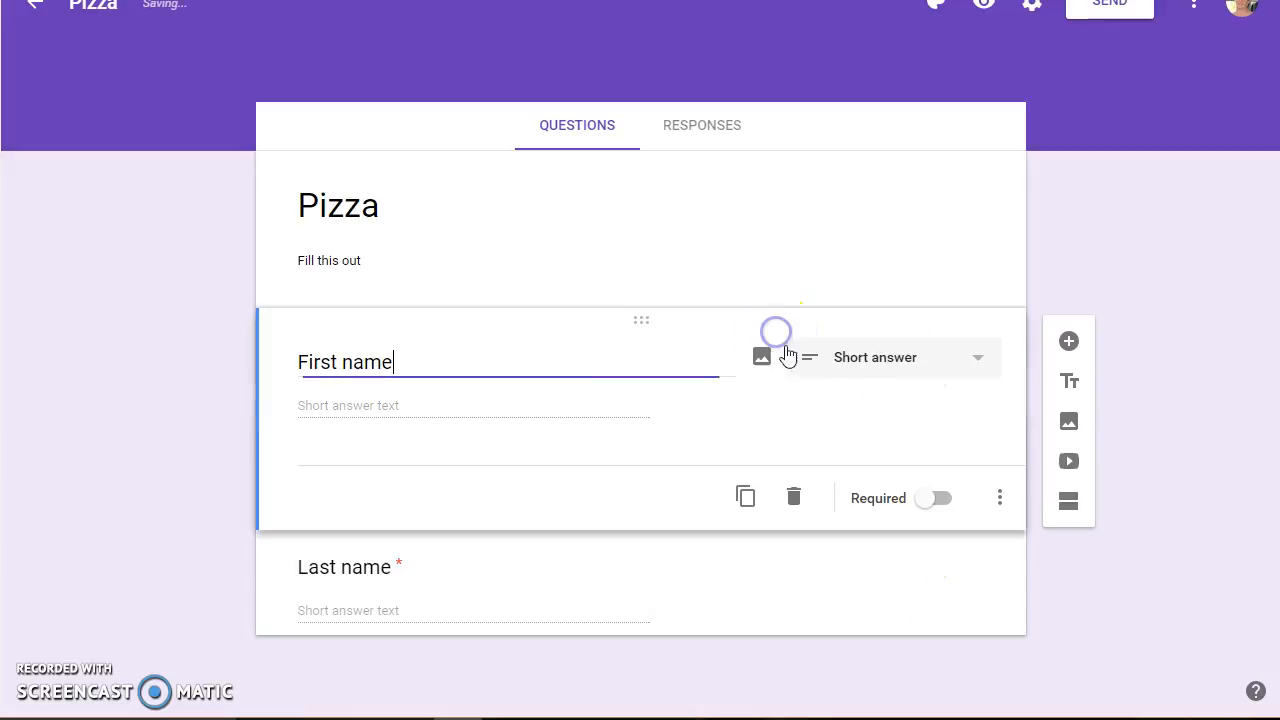
pyautogui.click(929, 503)
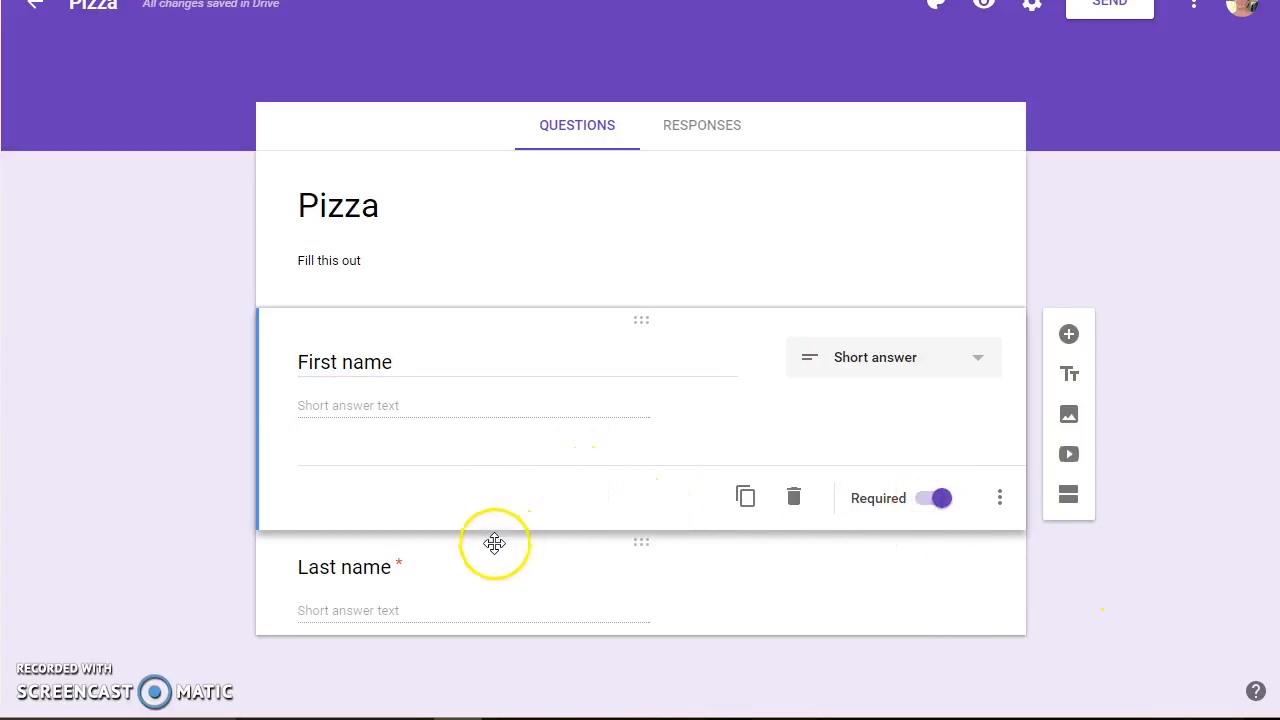
# - Add a third question after Last name and title it "Do you want pizza"
pyautogui.click(443, 563)
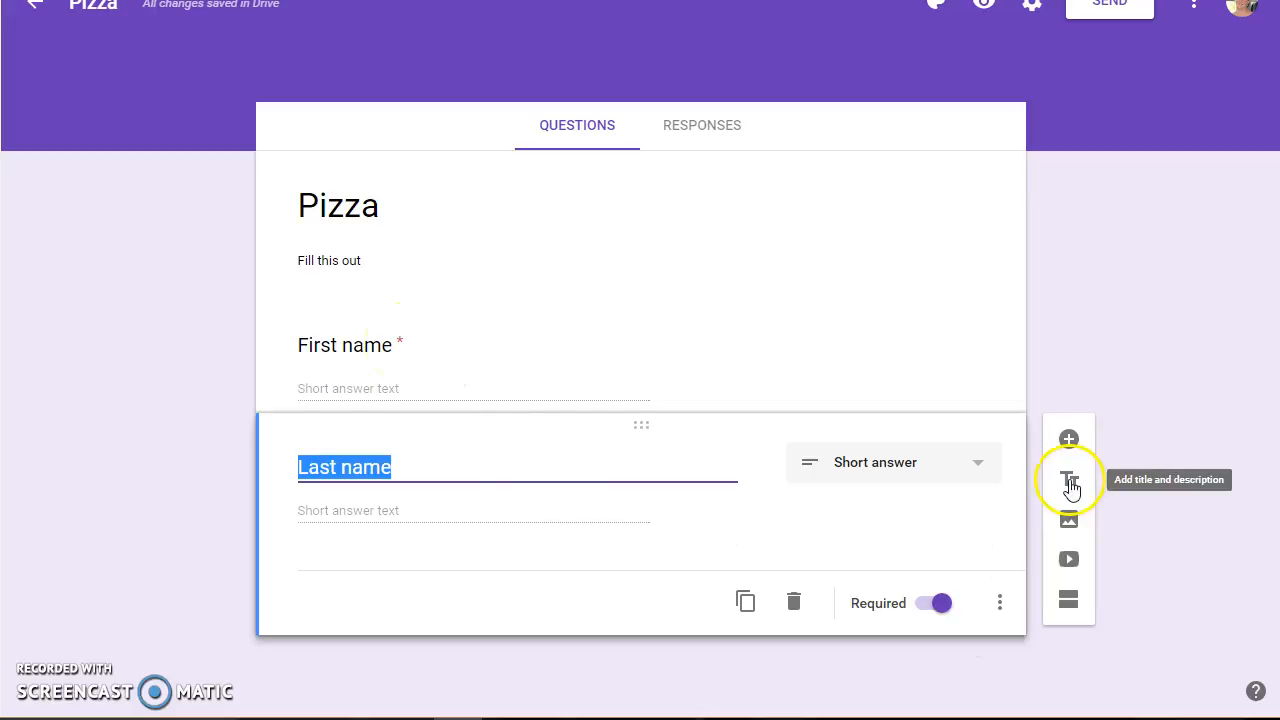
pyautogui.click(1068, 439)
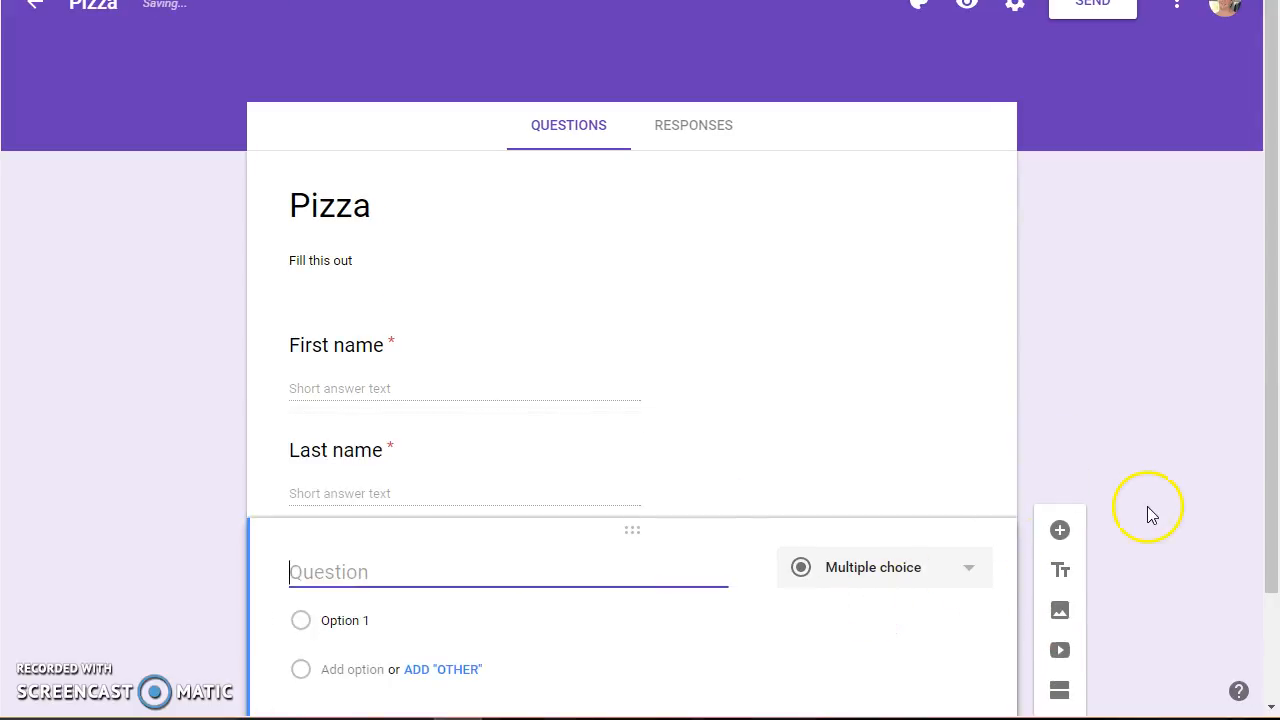
pyautogui.moveTo(1268, 357); pyautogui.dragTo(1259, 560)
pyautogui.click(394, 437)
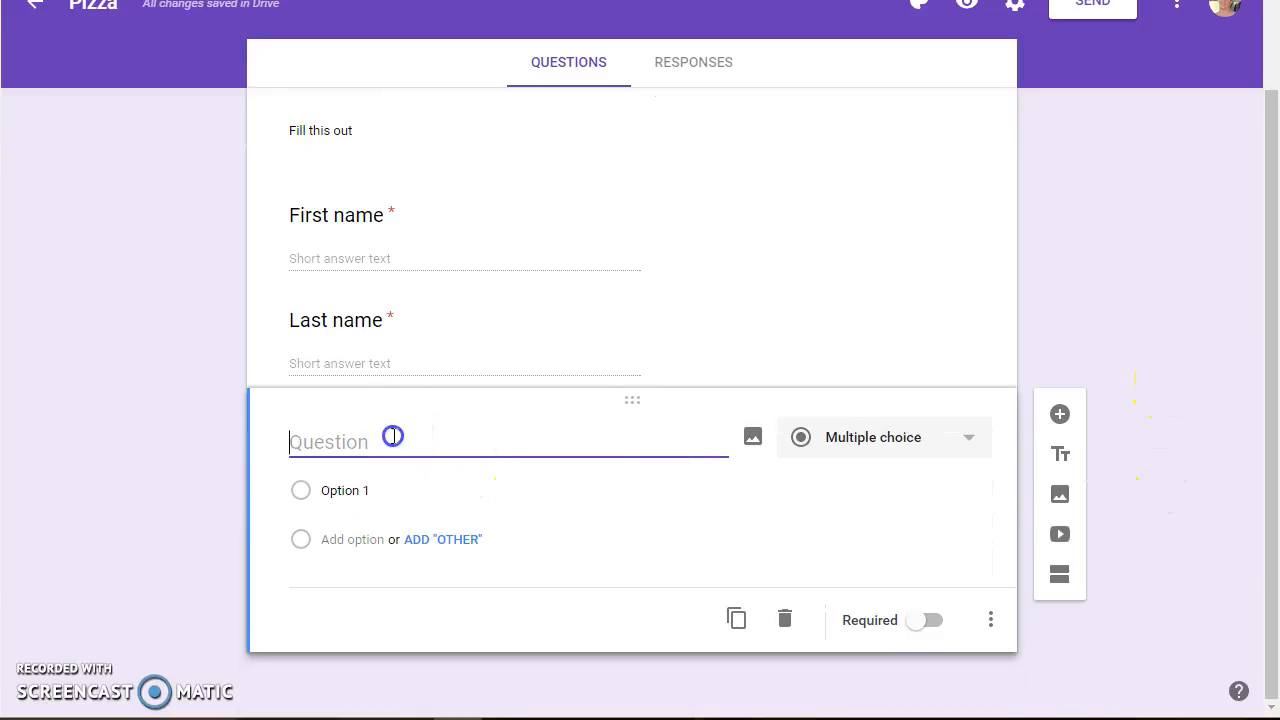
pyautogui.write('Do')
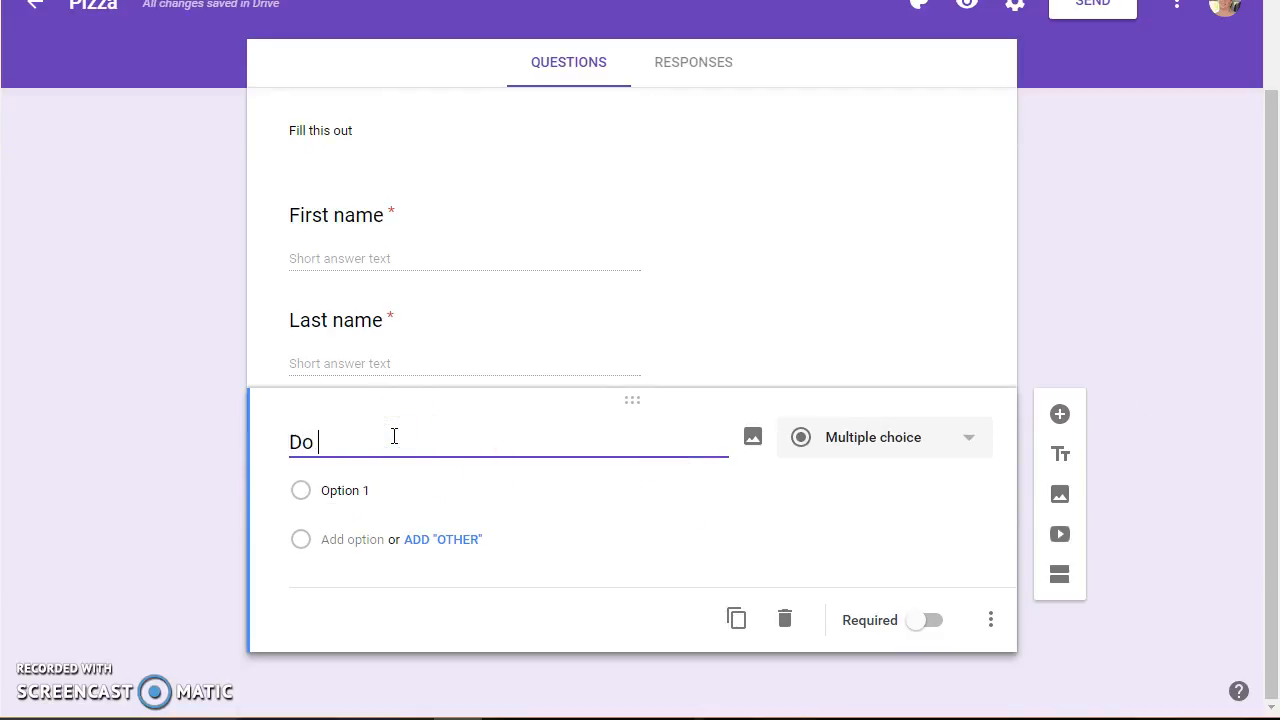
pyautogui.write(' you want pi')
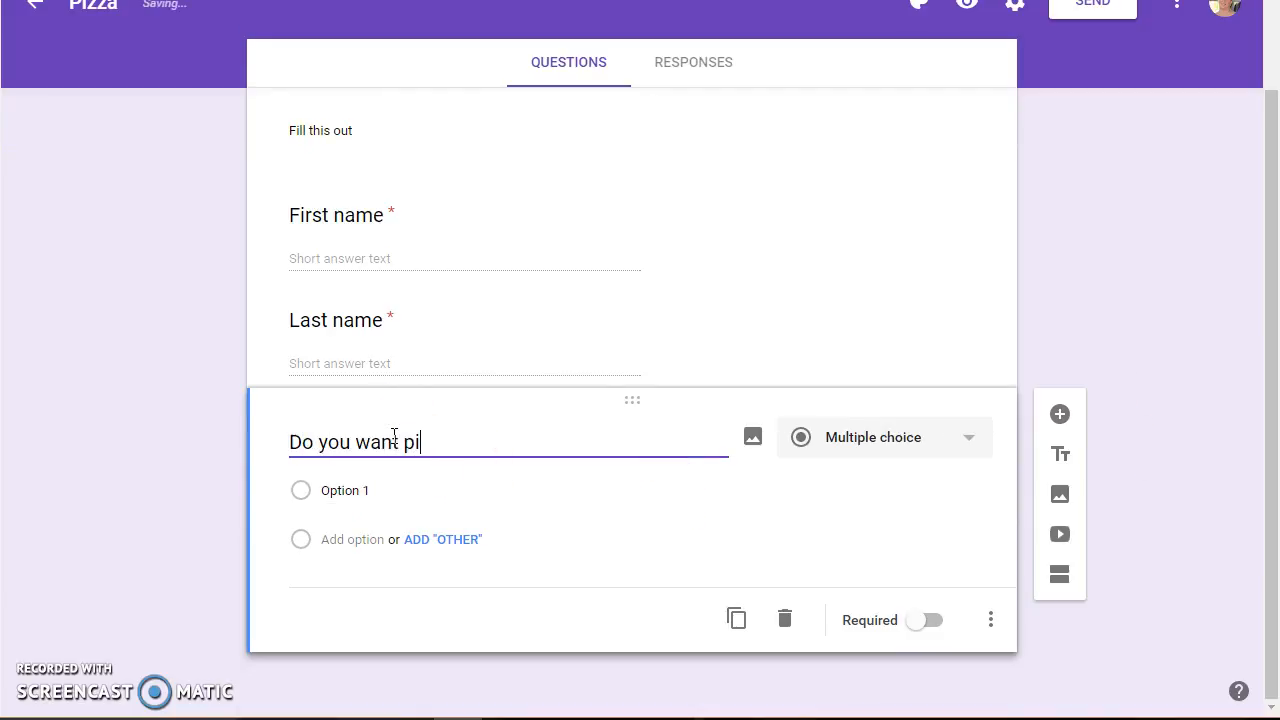
pyautogui.write('zza')
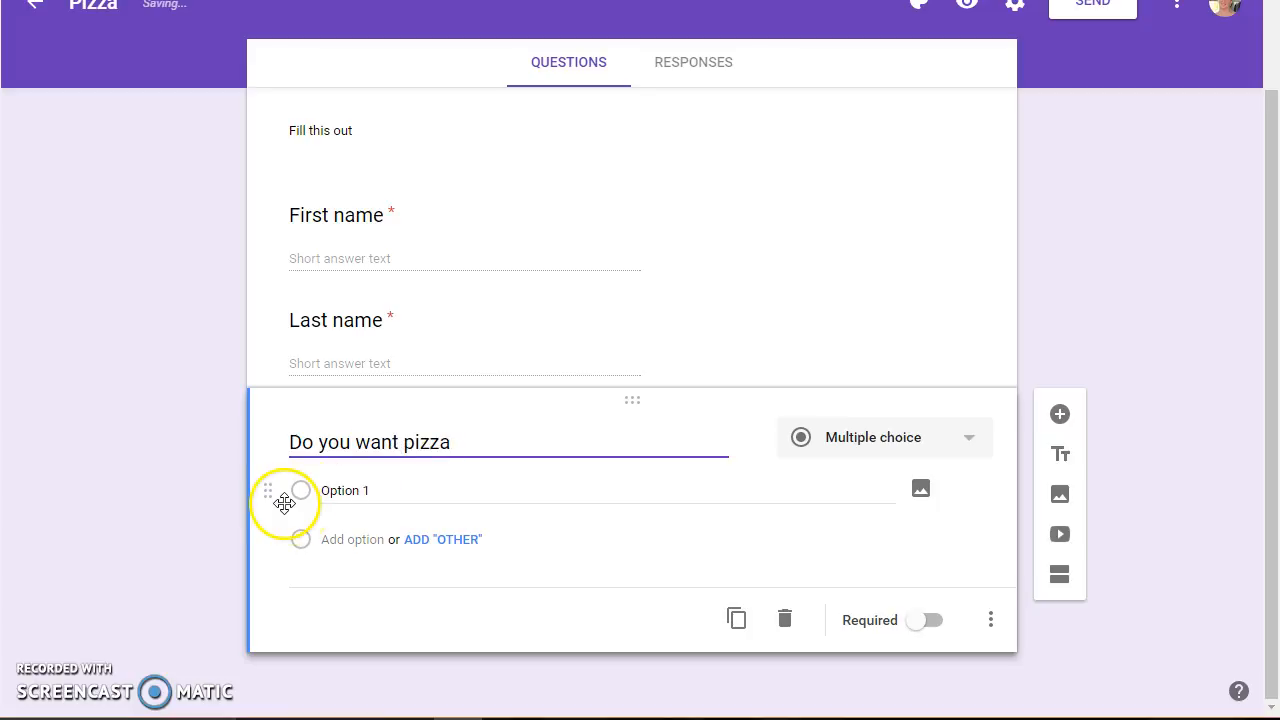
# - Keep the pizza question as Multiple choice and give it the answer options Yes and No
pyautogui.click(886, 437)
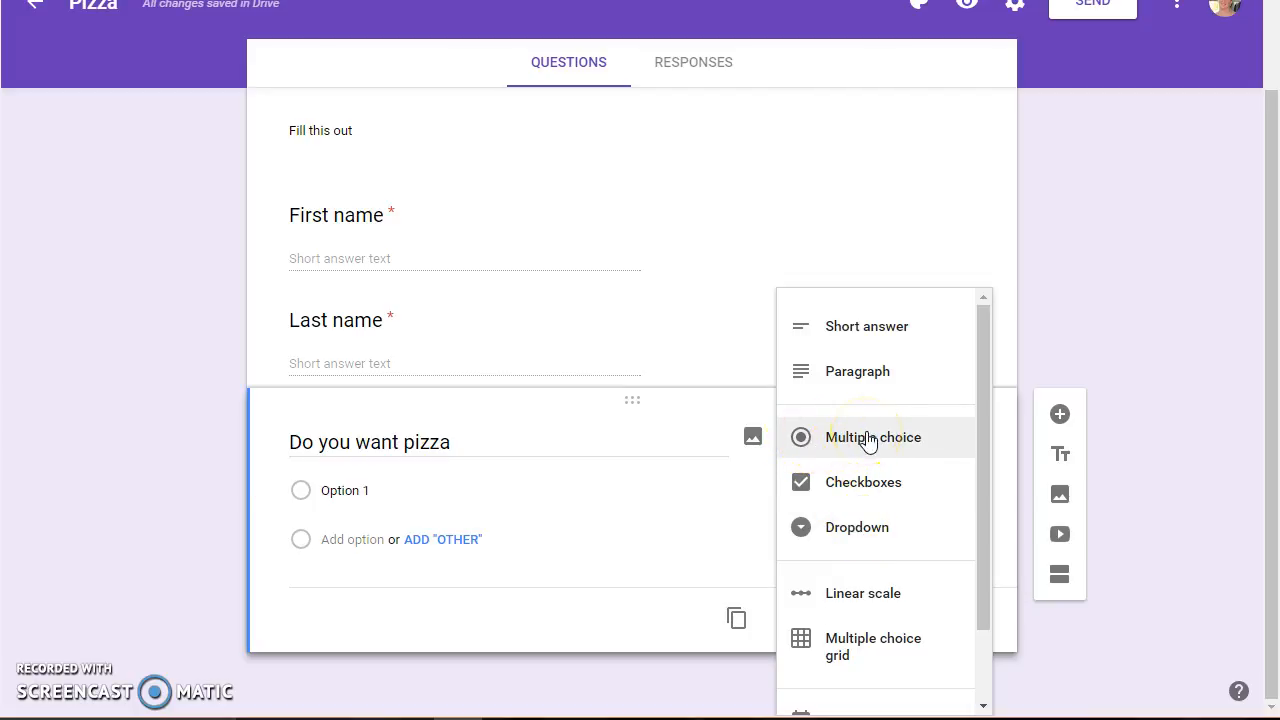
pyautogui.click(826, 536)
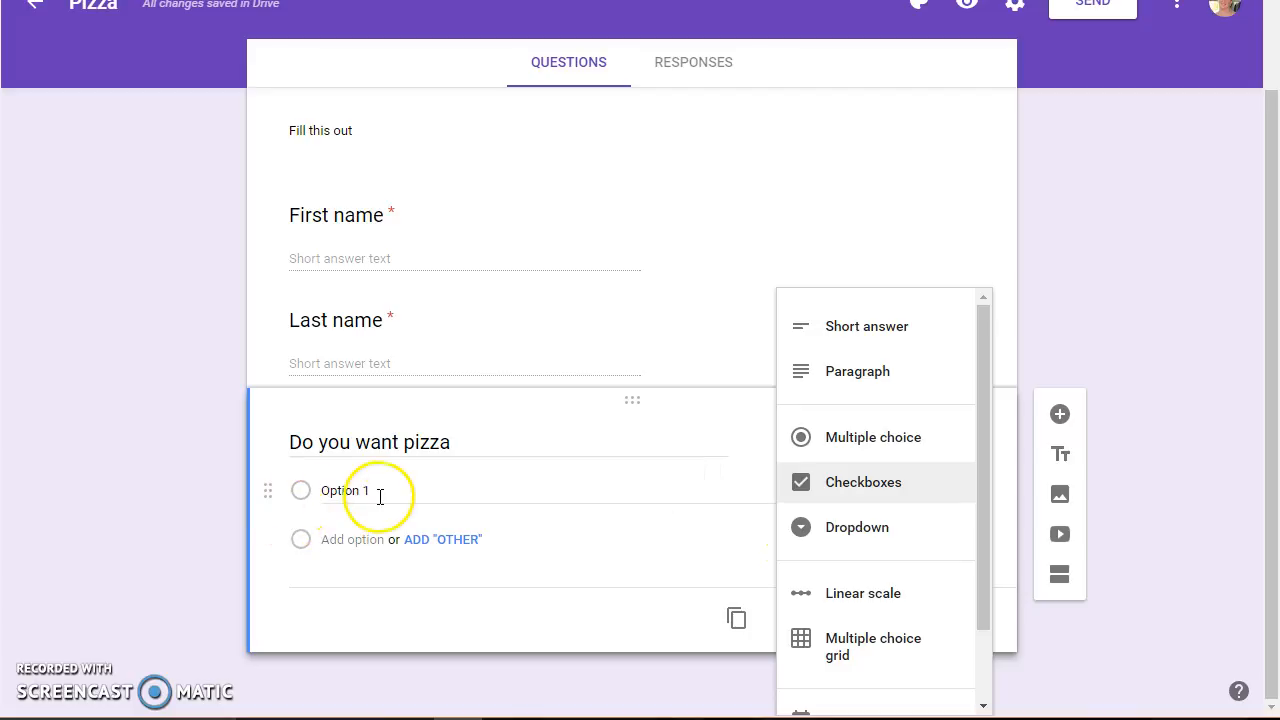
pyautogui.click(350, 490)
pyautogui.write('Yes')
pyautogui.press('Tab')
pyautogui.press('Tab')
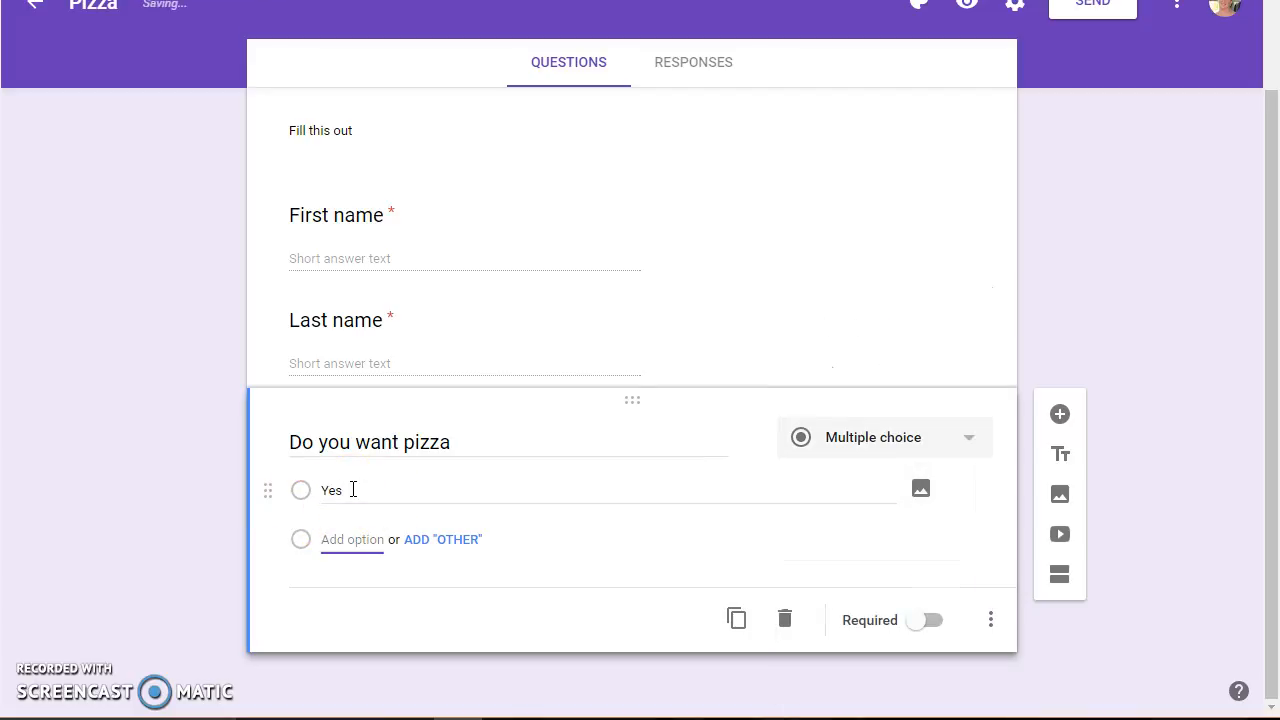
pyautogui.write('No')
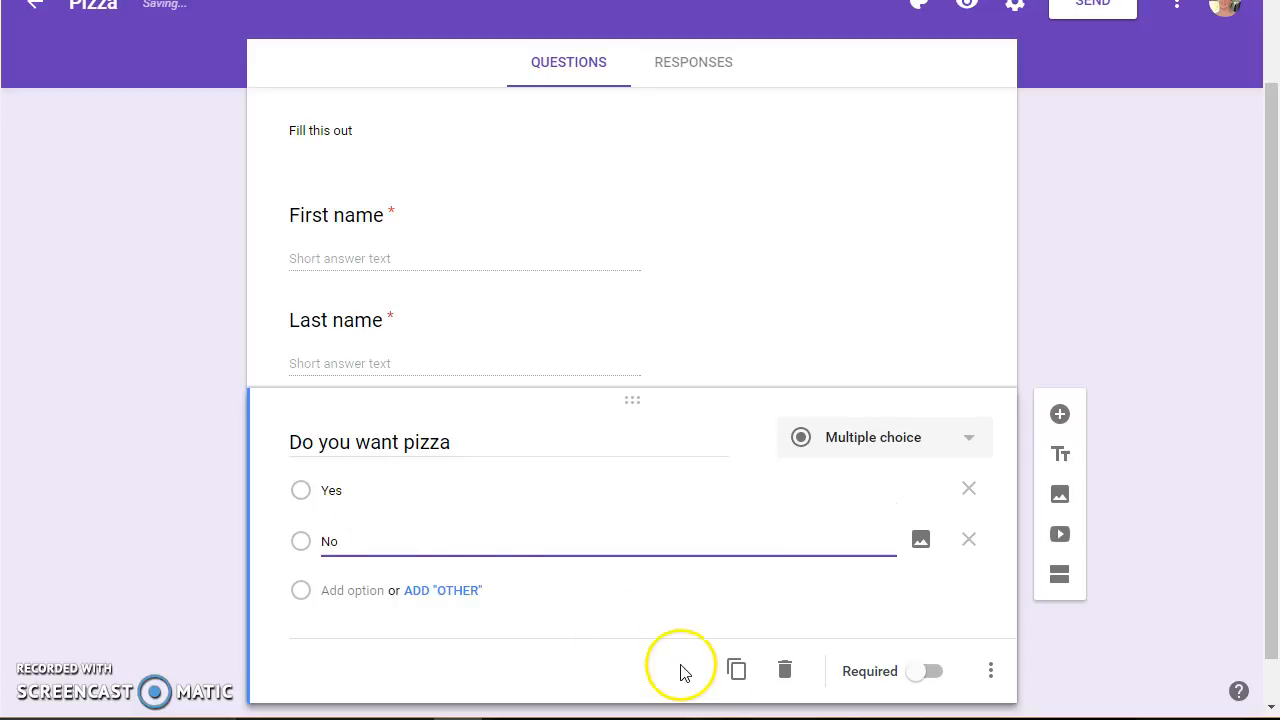
# - Add a new question titled "What kind of crust?" and set its type to Dropdown
pyautogui.click(1061, 415)
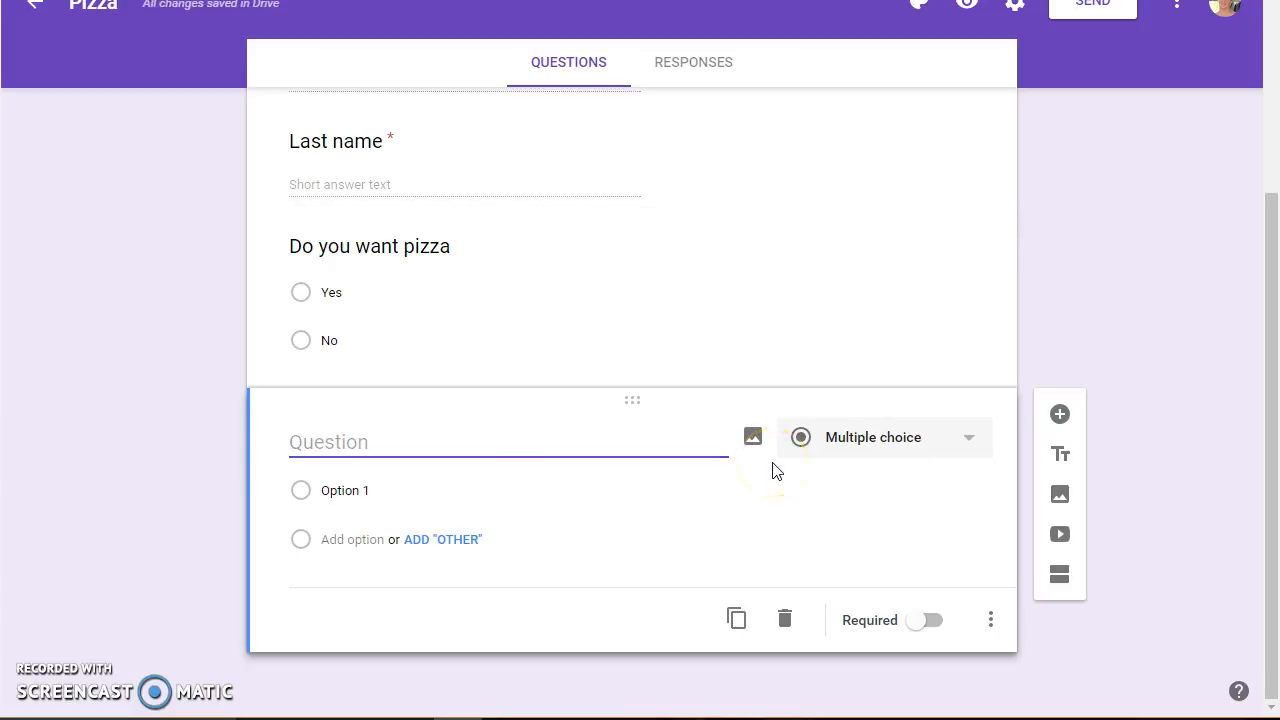
pyautogui.write('What kind of')
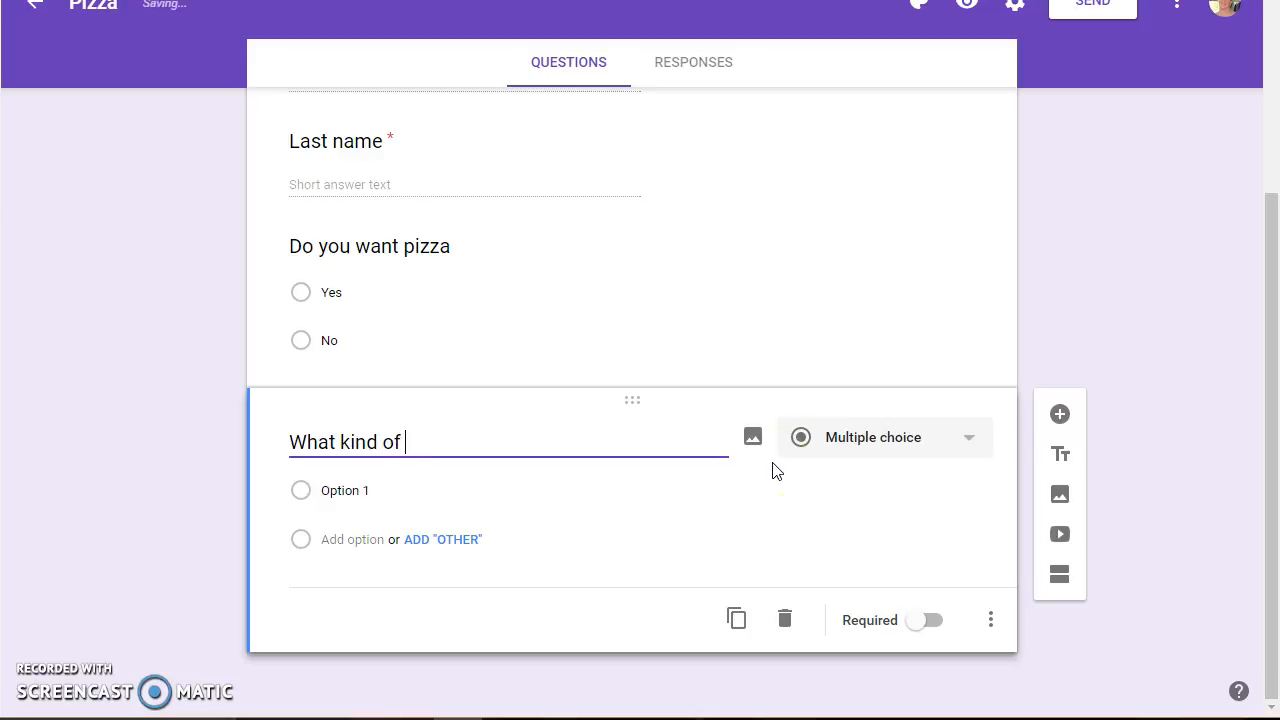
pyautogui.write('us')
pyautogui.click(862, 450)
pyautogui.click(846, 524)
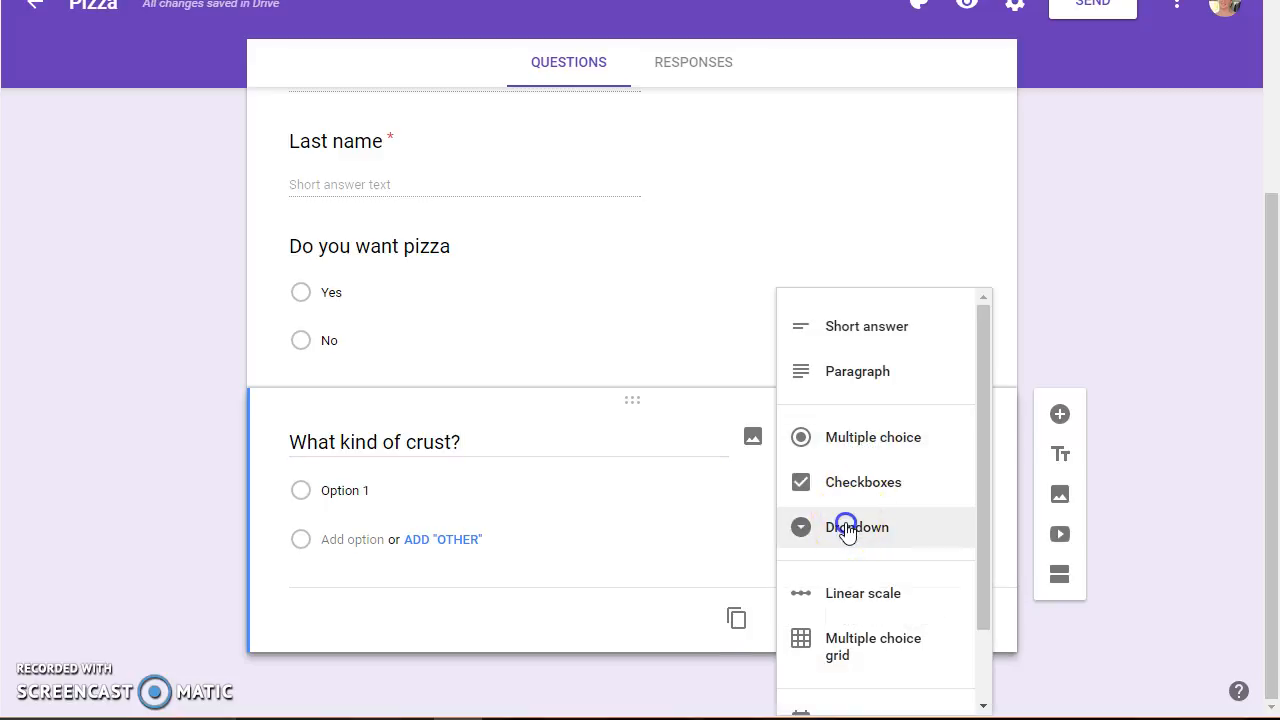
# - Enter Thin, Thick and Hand tossed as the options of the crust question
pyautogui.click(357, 489)
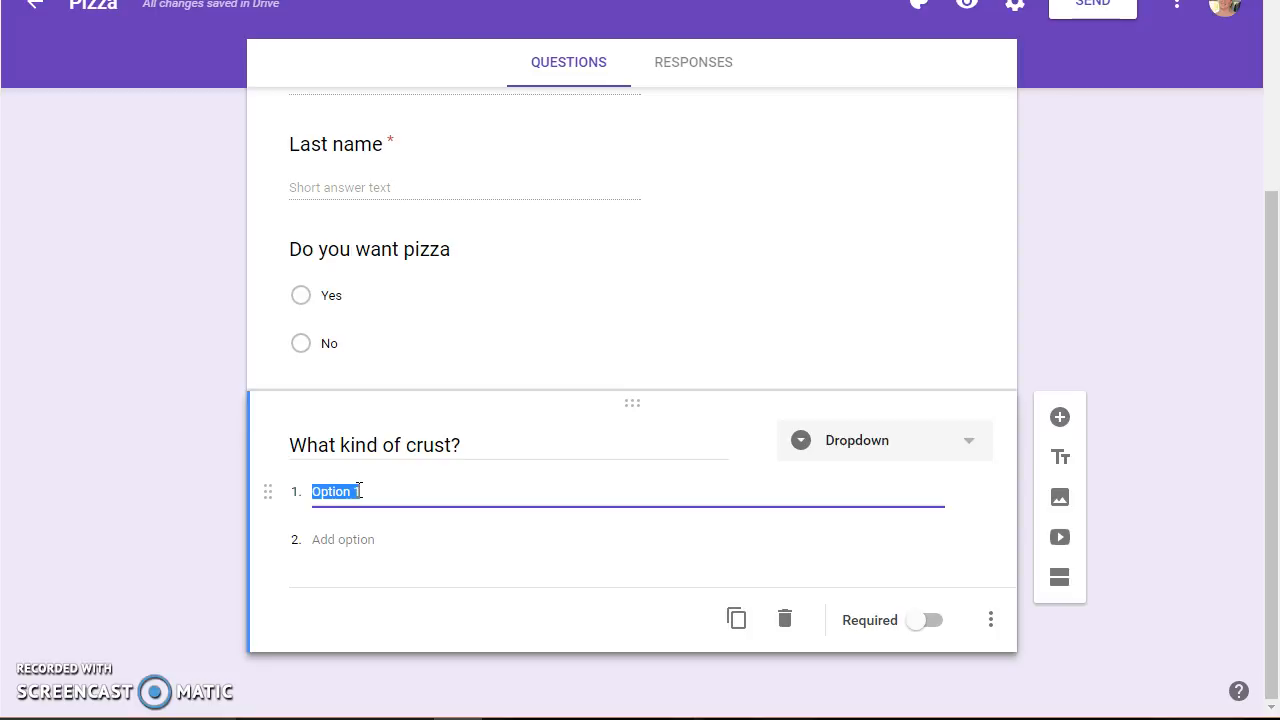
pyautogui.write('Thi')
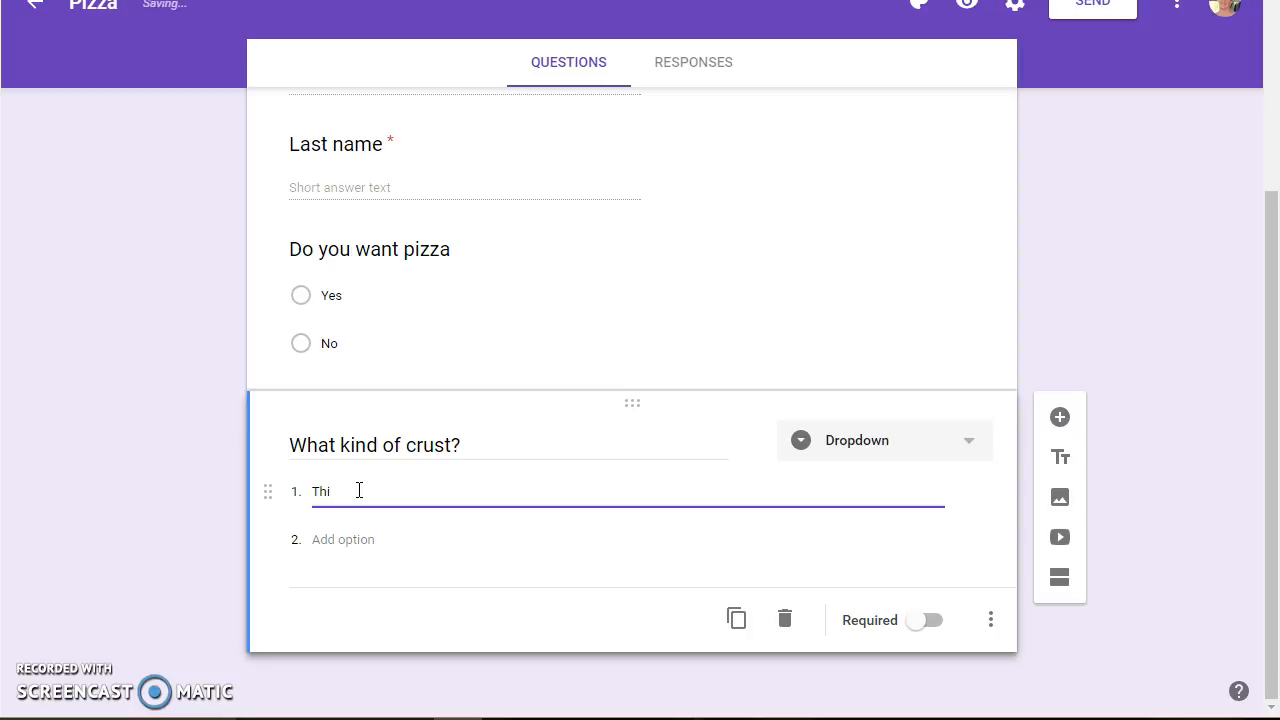
pyautogui.press('Tab')
pyautogui.press('Tab')
pyautogui.hotkey('shift', 'Tab')
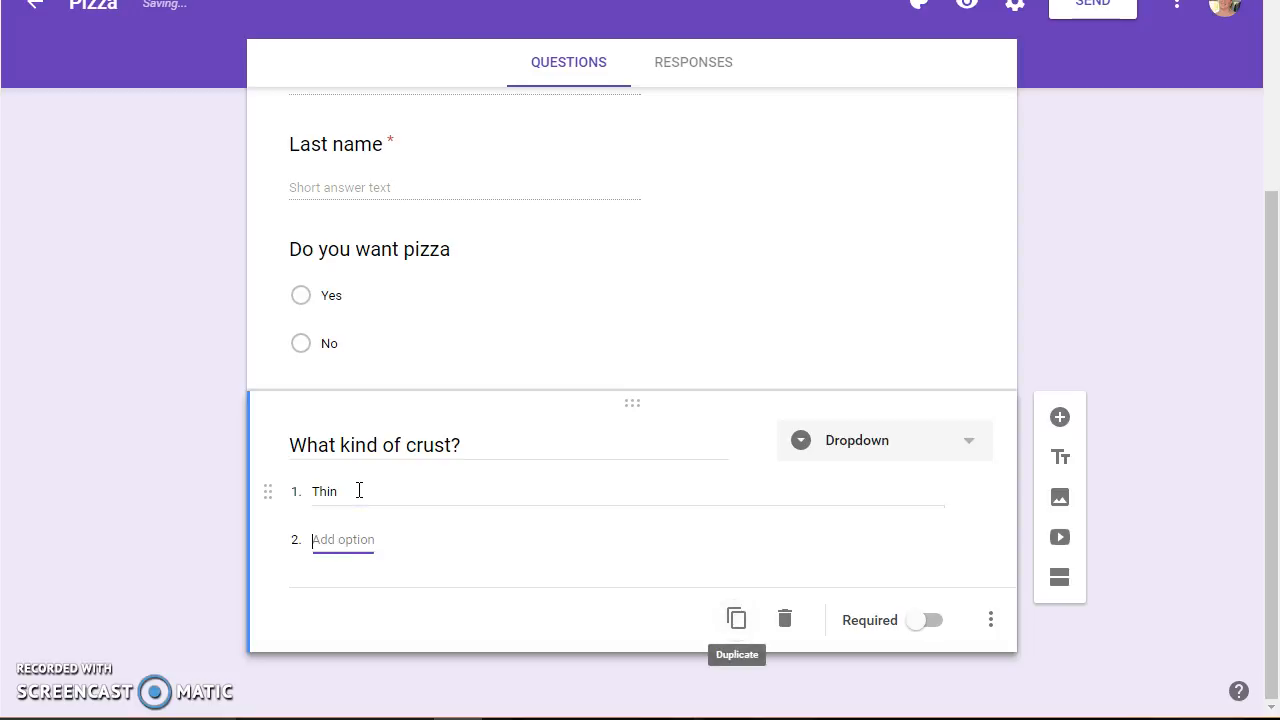
pyautogui.write('Thick')
pyautogui.press('Tab')
pyautogui.press('Tab')
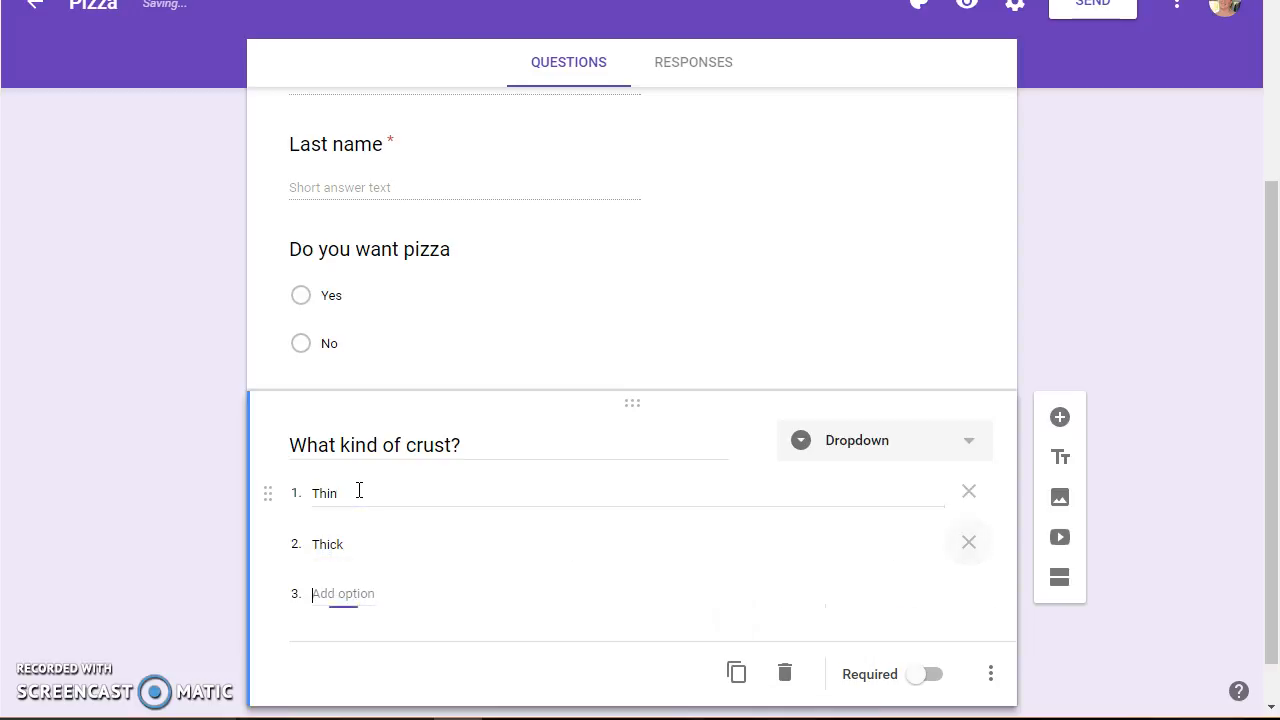
pyautogui.write('Hand tossed')
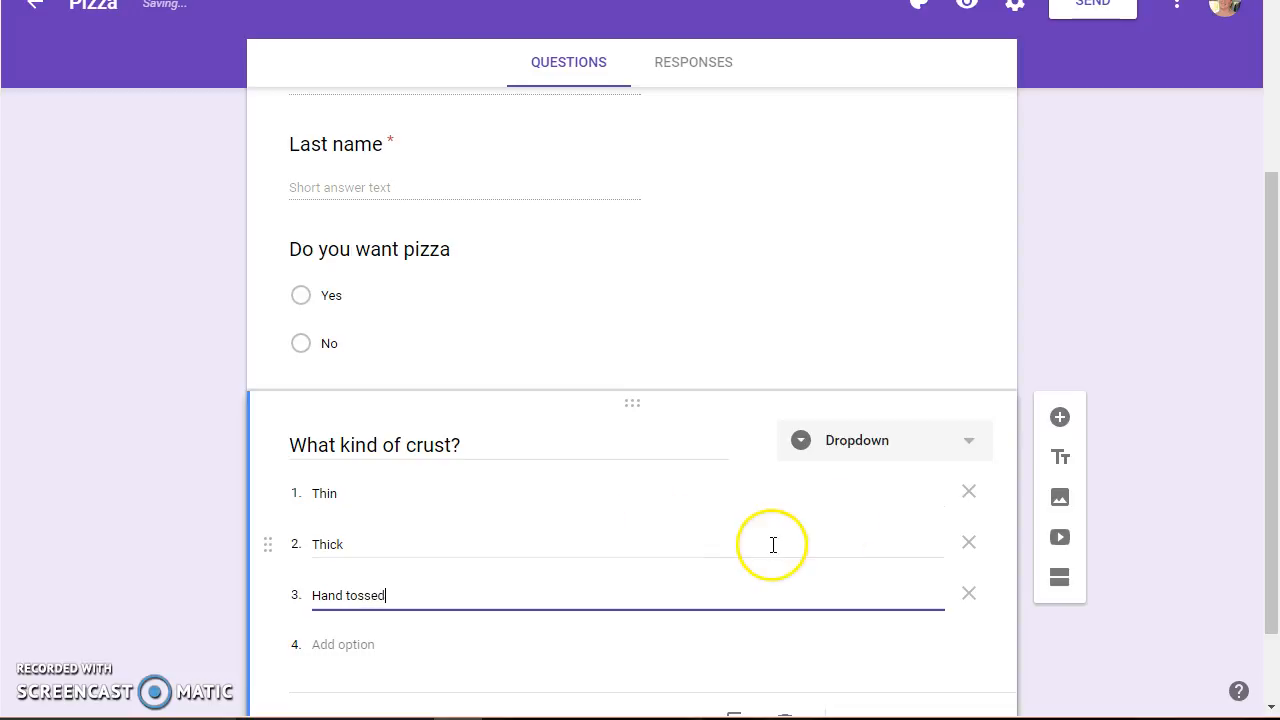
# - Add another question below the crust question, set its type to Checkboxes and title it "What toppings?"
pyautogui.moveTo(1266, 243); pyautogui.dragTo(1266, 316)
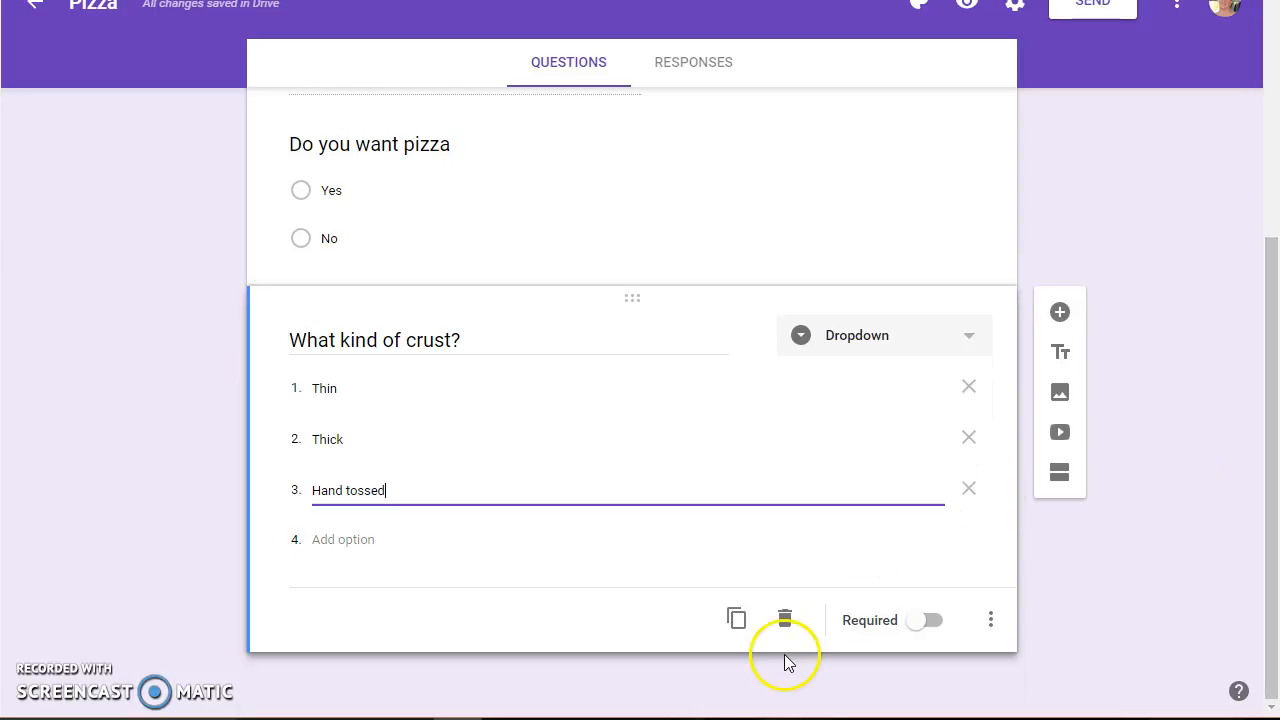
pyautogui.click(1059, 310)
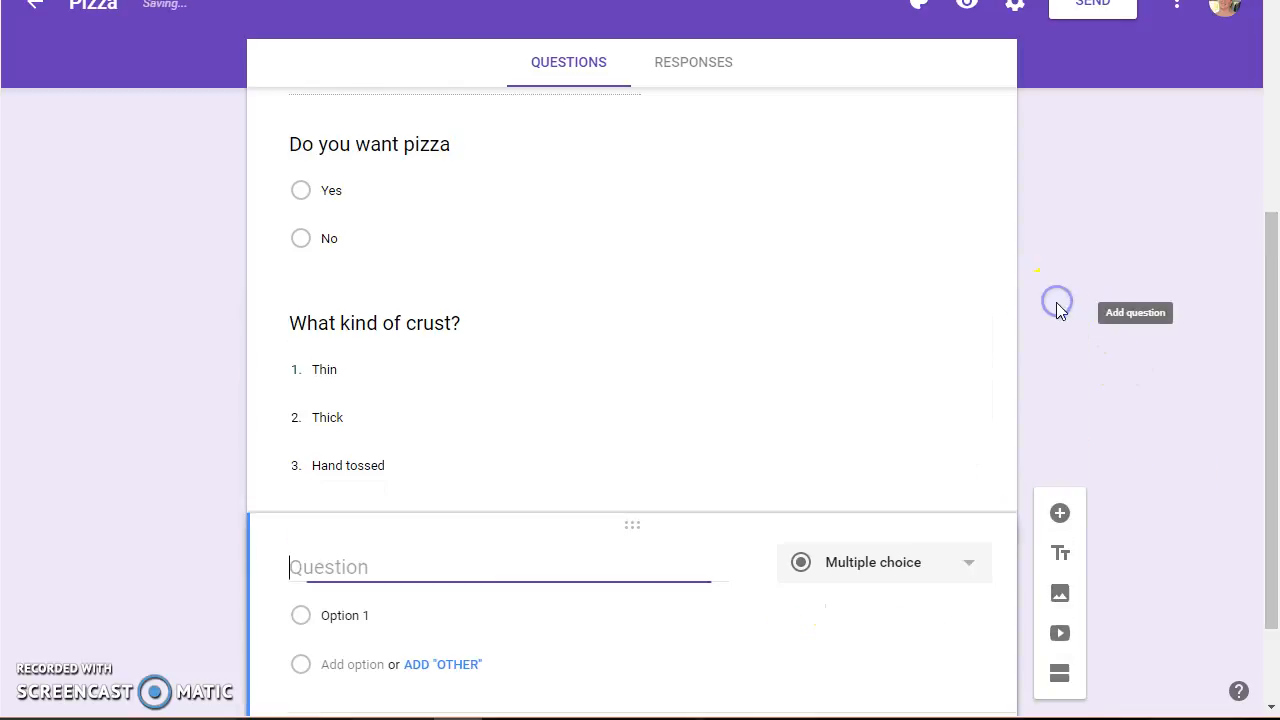
pyautogui.moveTo(1271, 263); pyautogui.dragTo(1271, 342)
pyautogui.click(877, 452)
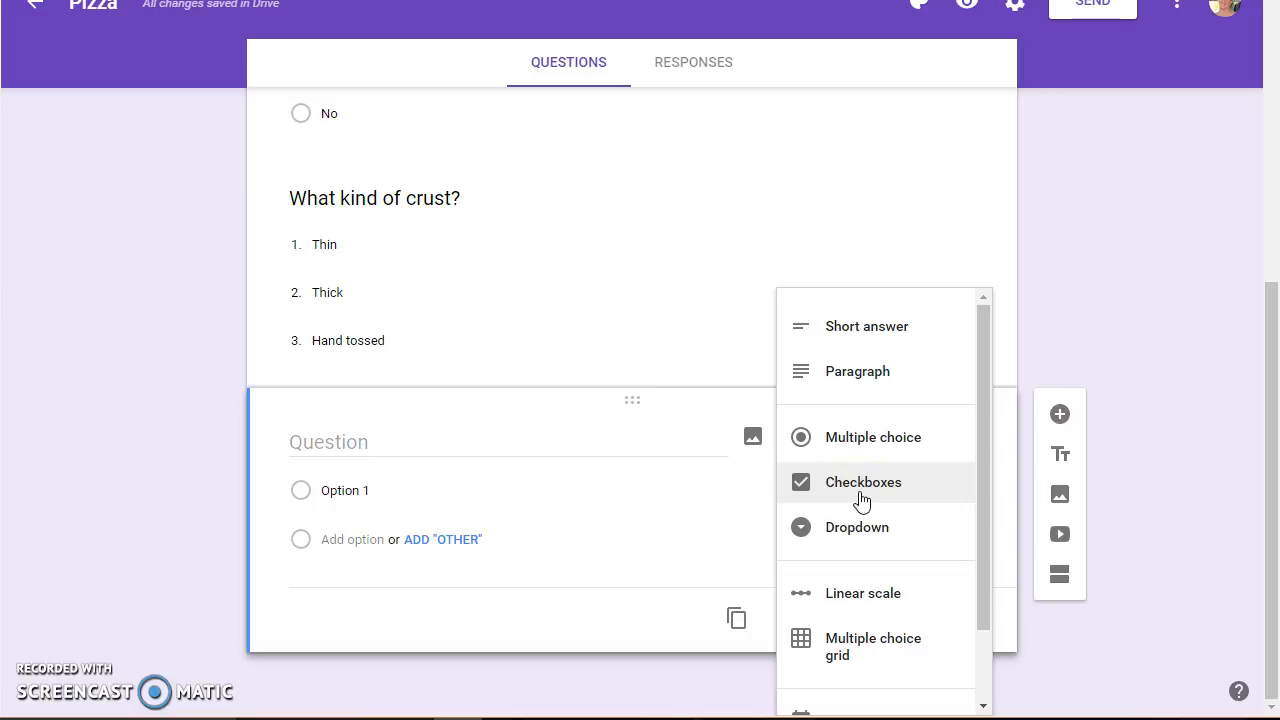
pyautogui.click(862, 490)
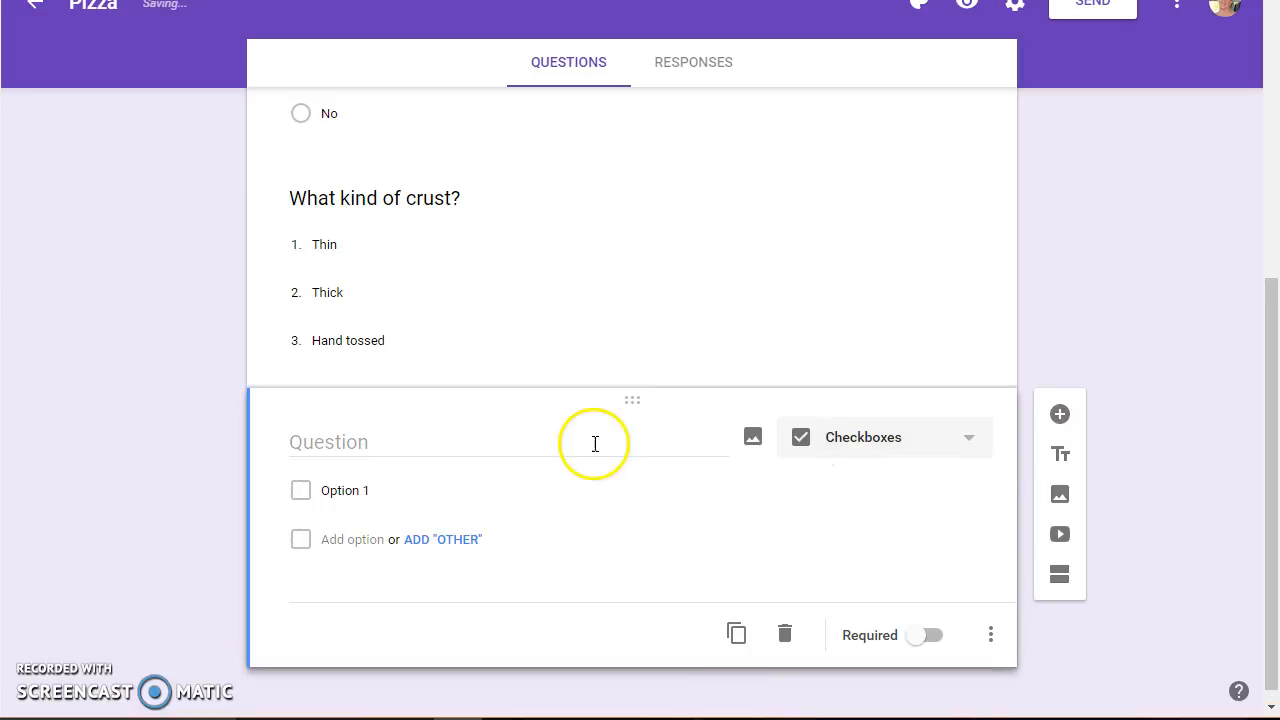
pyautogui.click(384, 438)
pyautogui.write('What topp')
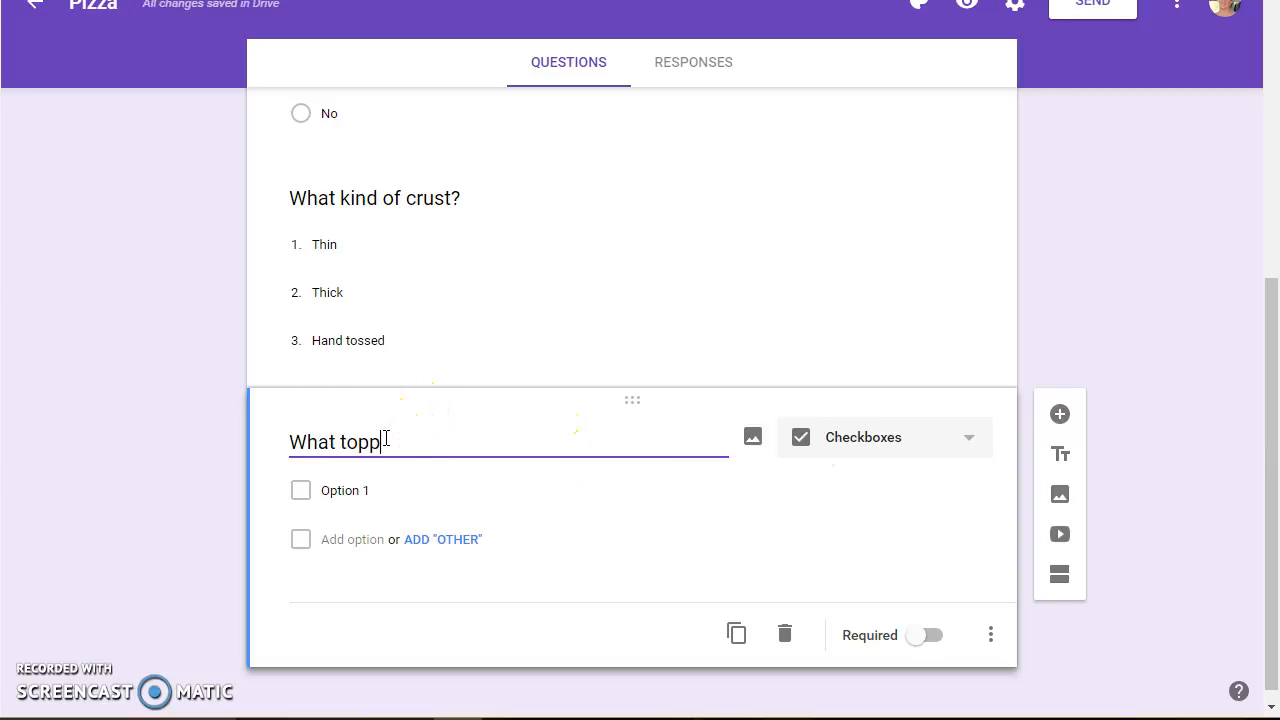
pyautogui.write('ings')
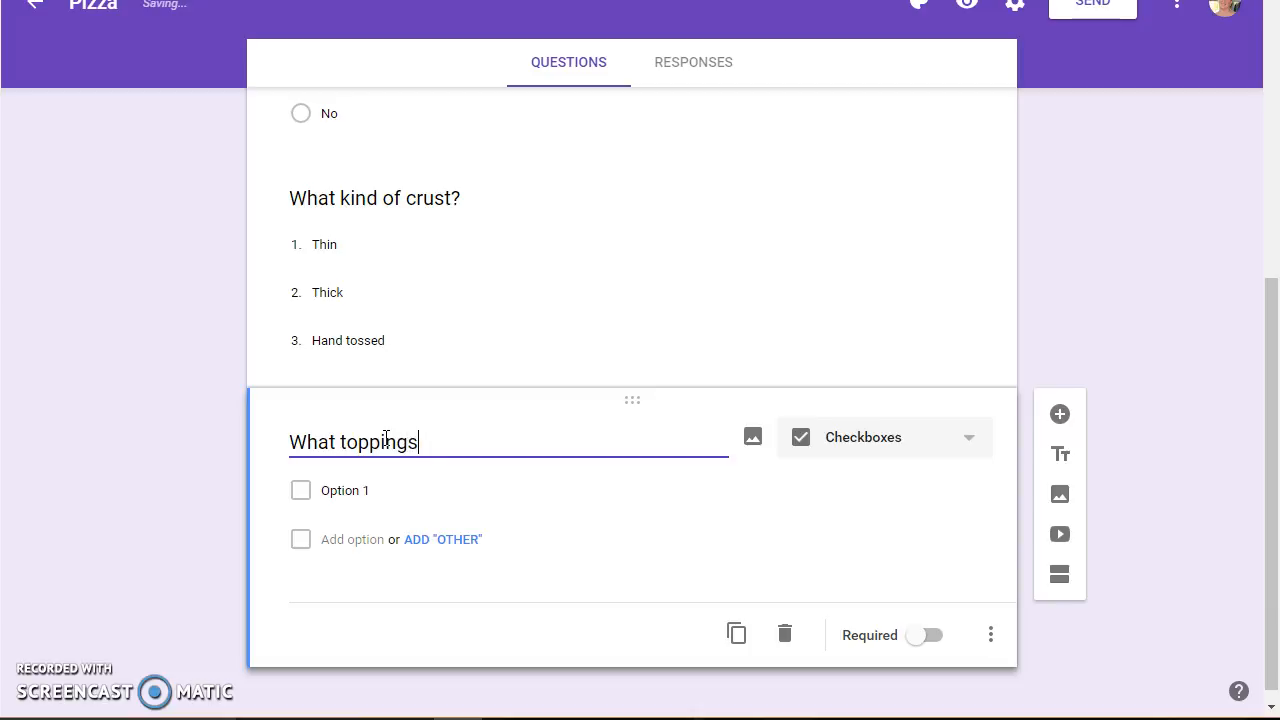
# - Enter Pepperoni and Sausage as the first two options of the toppings question
pyautogui.click(344, 488)
pyautogui.write('Pe')
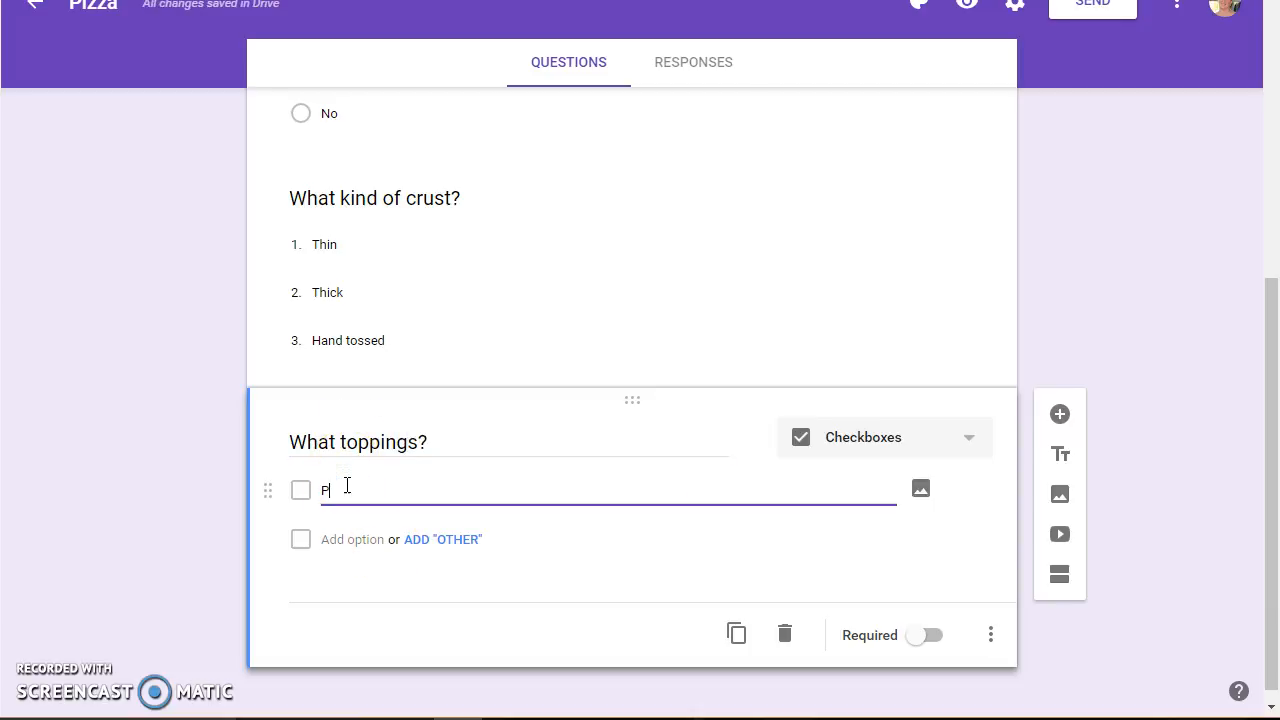
pyautogui.press('Tab')
pyautogui.press('Tab')
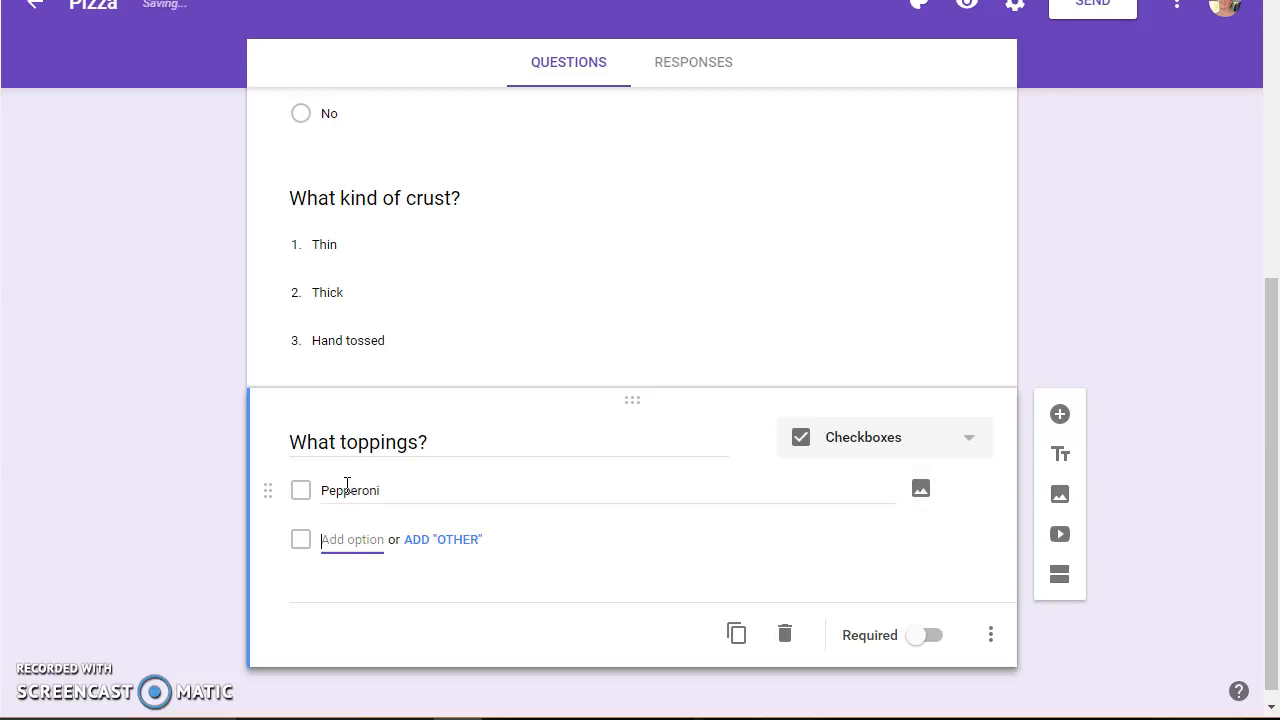
pyautogui.write('Sausage')
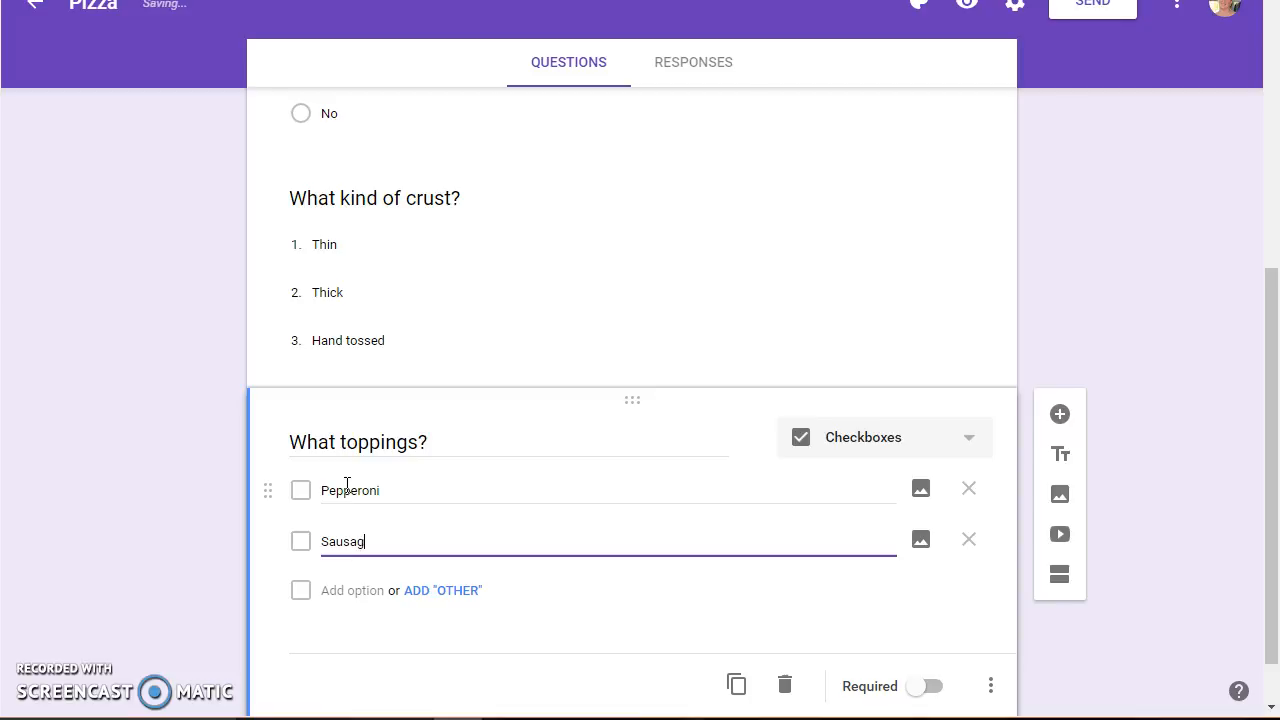
pyautogui.press('Tab')
pyautogui.press('Tab')
pyautogui.press('Tab')
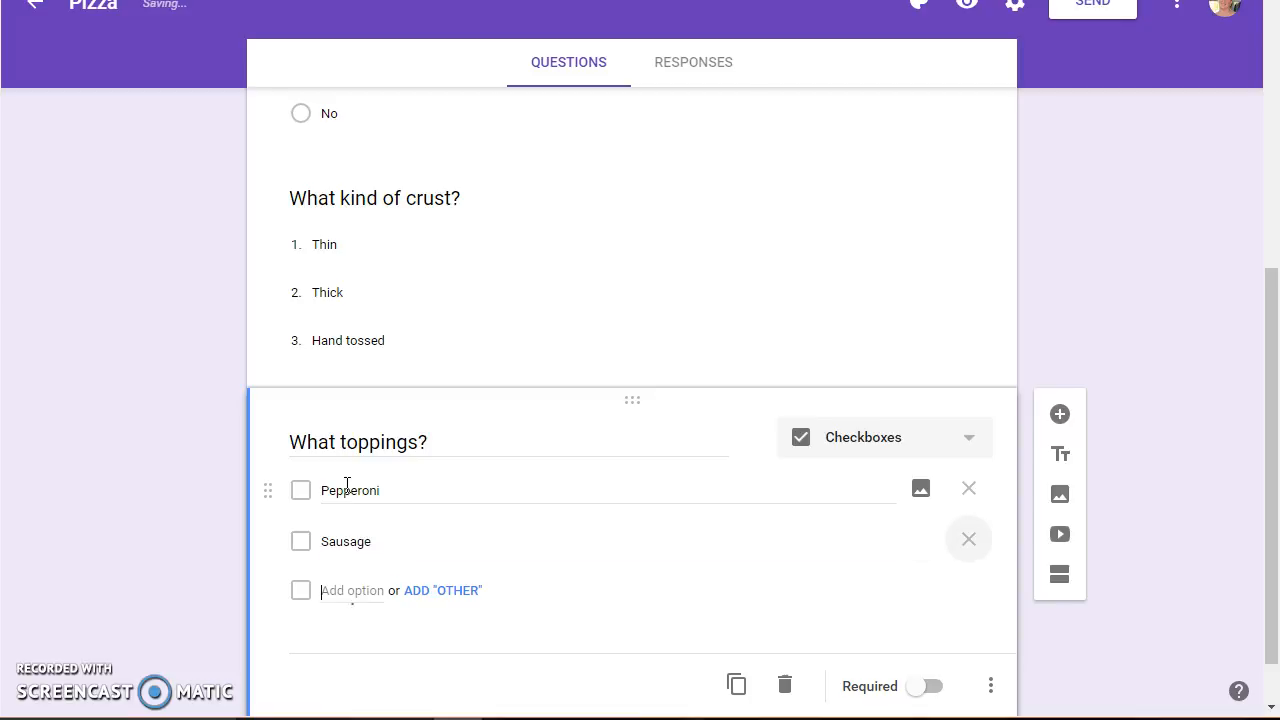
# - Add Extra cheese and Mushrooms as the third and fourth topping options
pyautogui.write('Extrachee')
pyautogui.press('BackSpace')
pyautogui.press('BackSpace')
pyautogui.write('chee')
pyautogui.press('Tab')
pyautogui.press('Tab')
pyautogui.press('Tab')
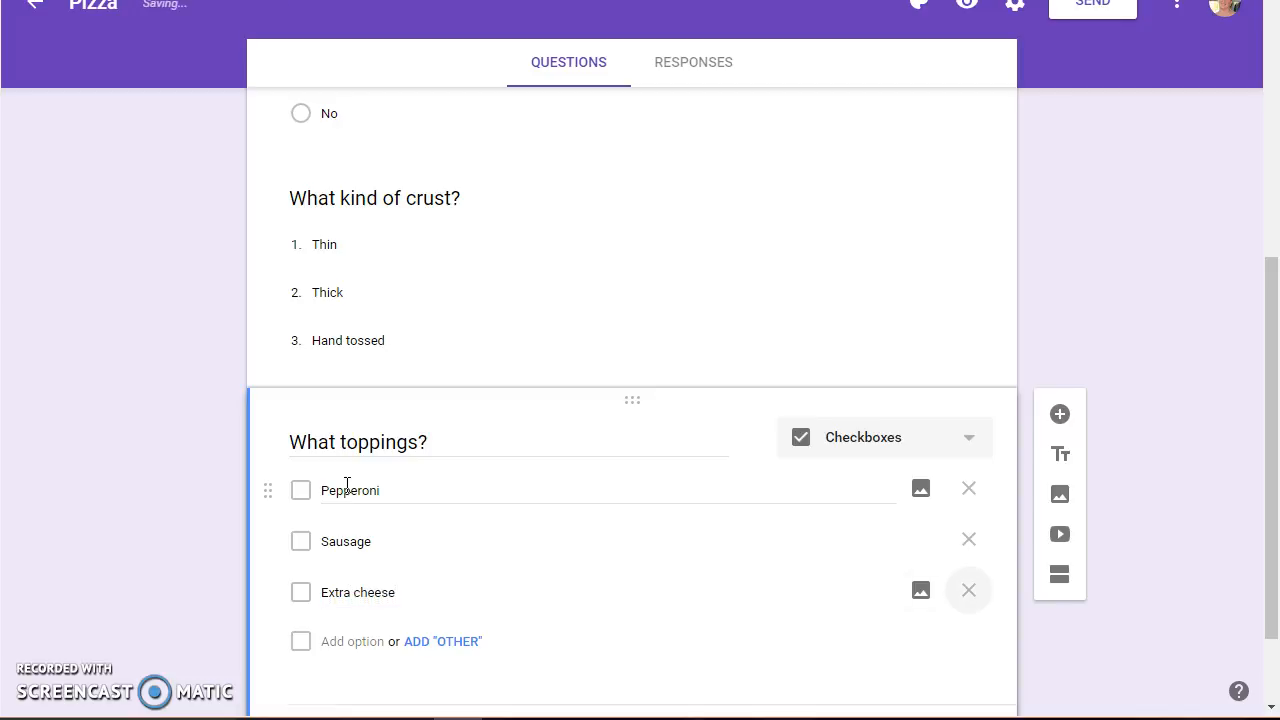
pyautogui.write('Mus')
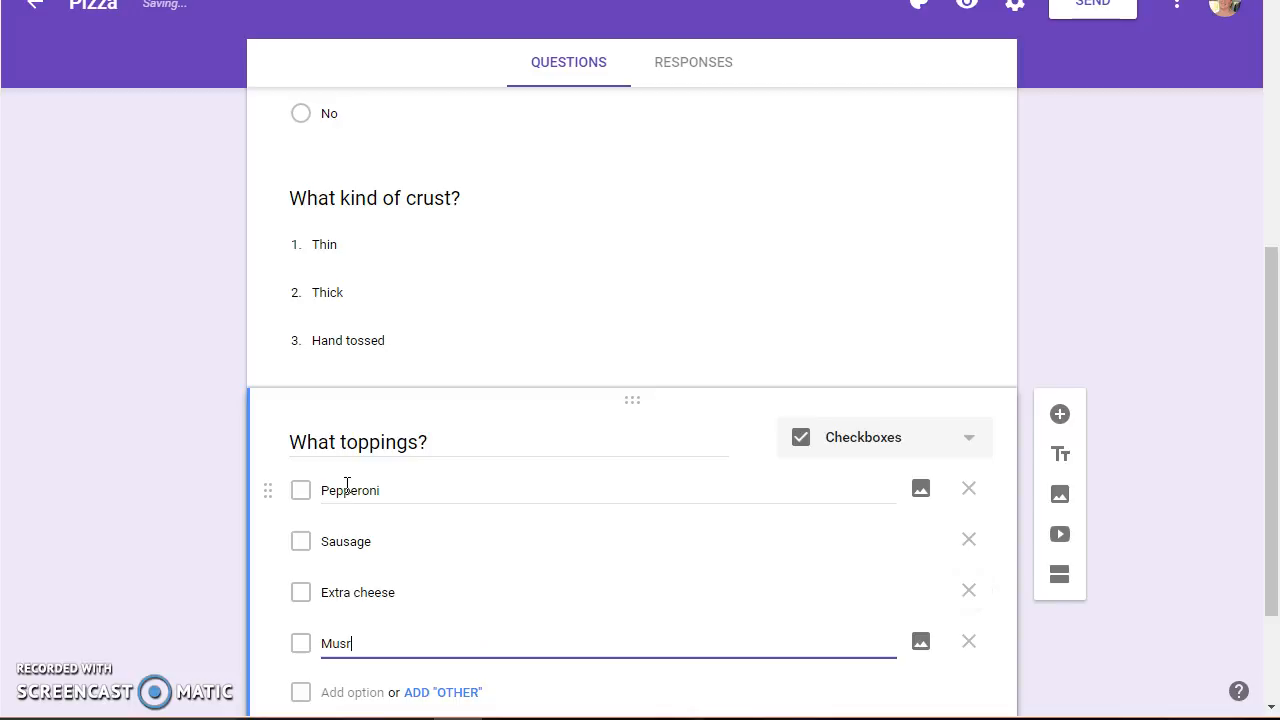
pyautogui.write('hrooms')
pyautogui.press('Tab')
pyautogui.press('Tab')
pyautogui.press('Tab')
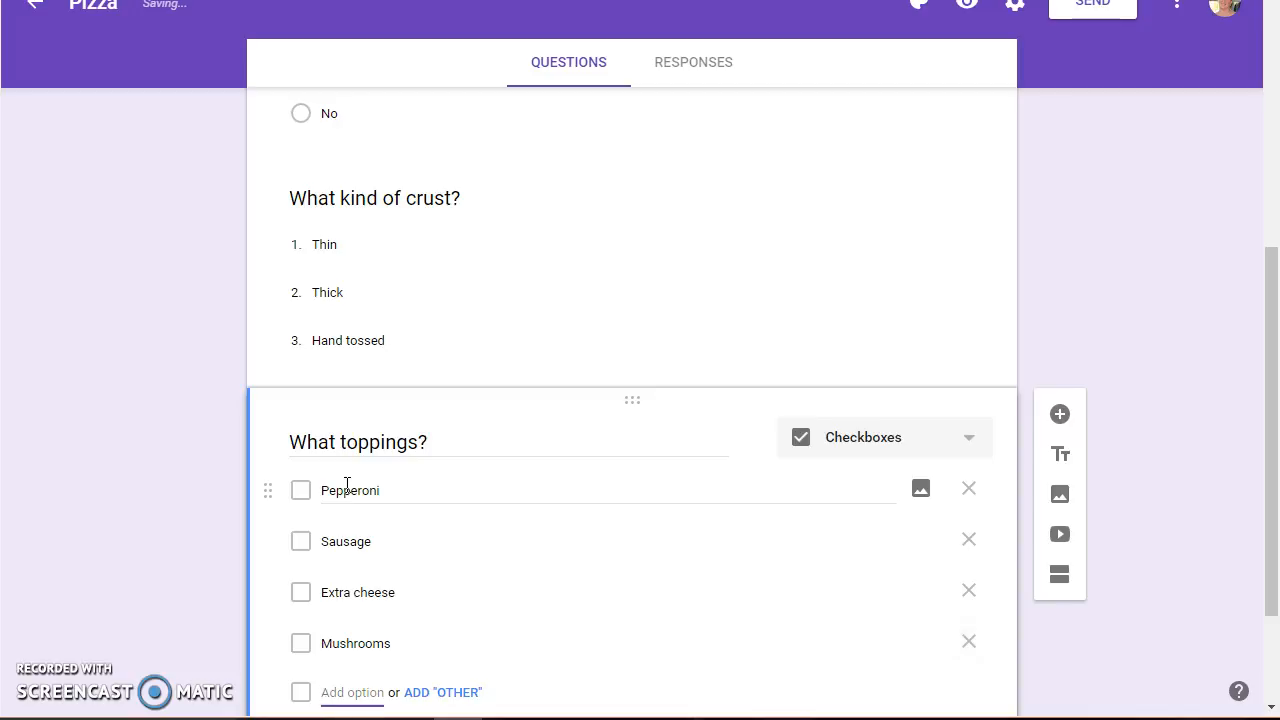
# - Add Onions and Bell peppers as the fifth and sixth topping options
pyautogui.write('Onions')
pyautogui.press('Tab')
pyautogui.press('Tab')
pyautogui.press('Tab')
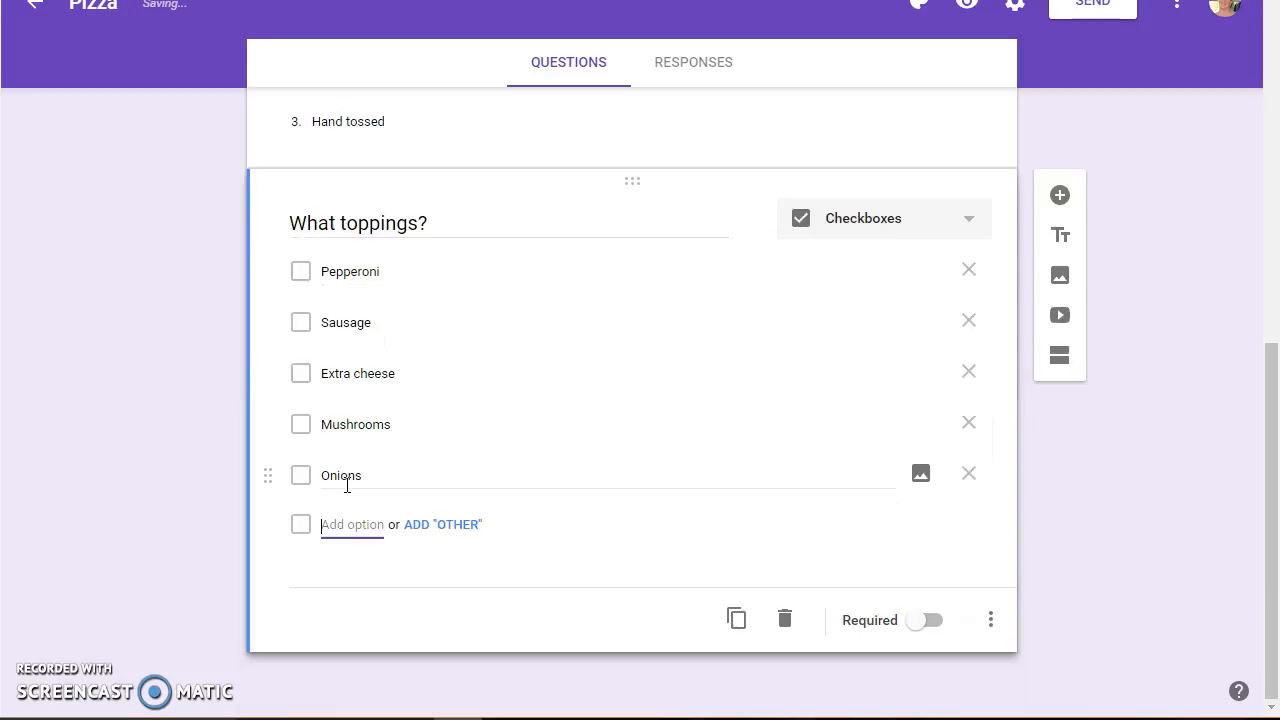
pyautogui.write('Bel')
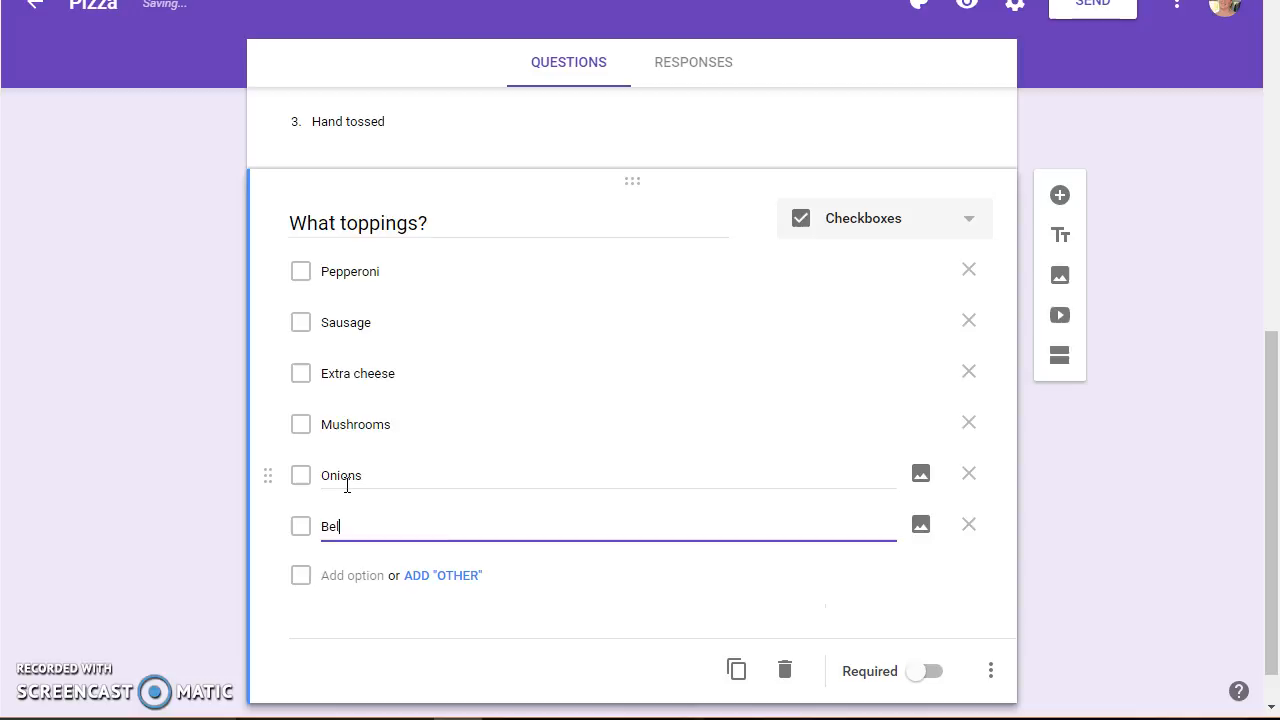
pyautogui.press('Tab')
pyautogui.press('Tab')
pyautogui.press('Tab')
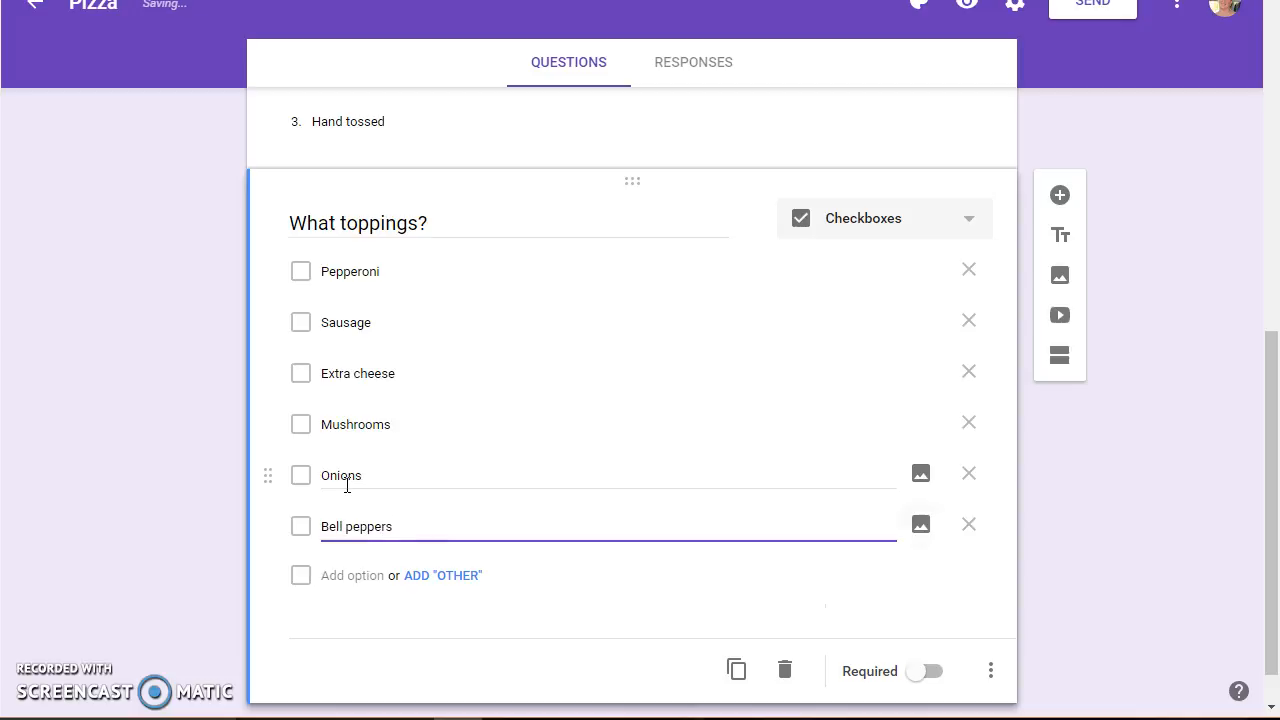
# - Add Pineapple as the seventh topping option
pyautogui.write('Pi')
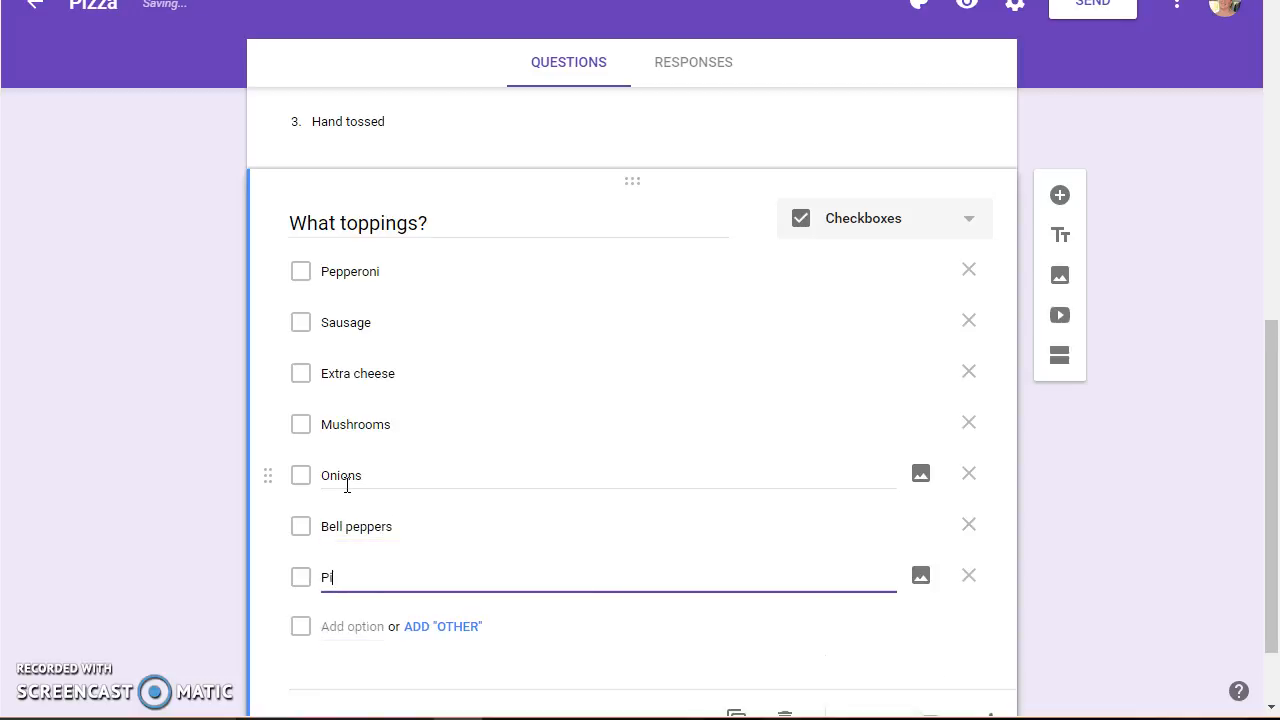
pyautogui.write('neapple')
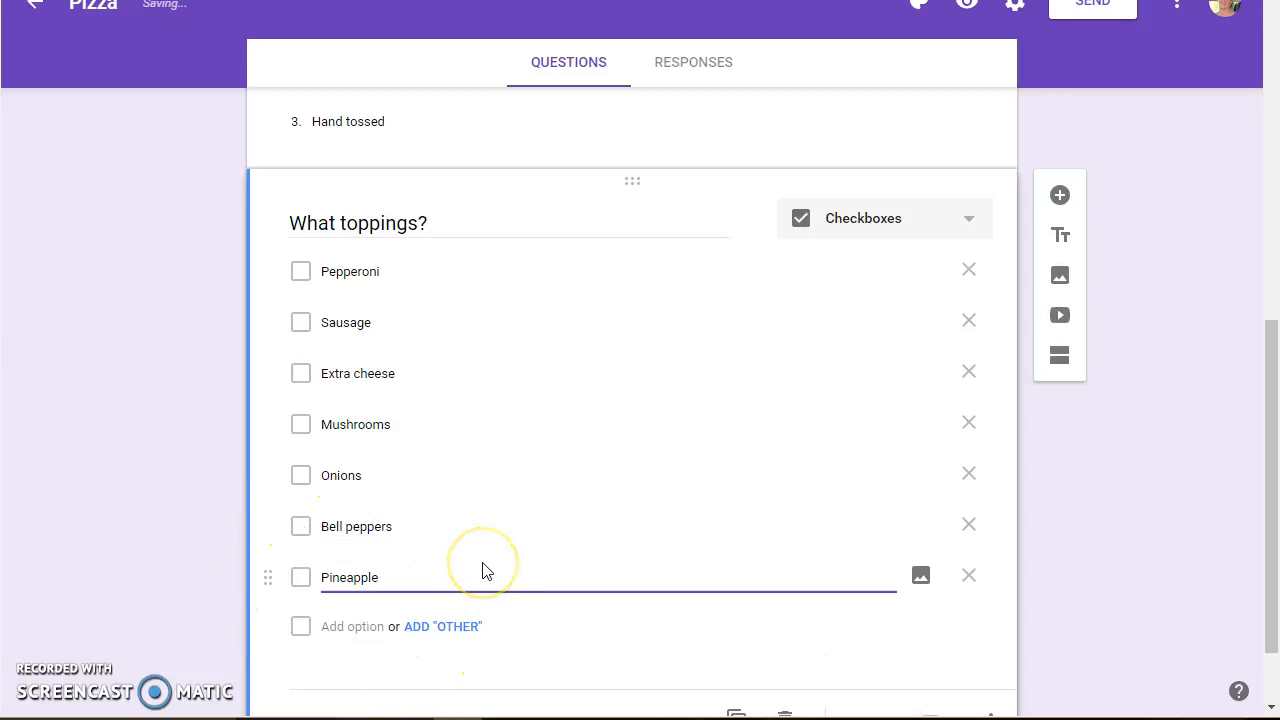
pyautogui.write('t')
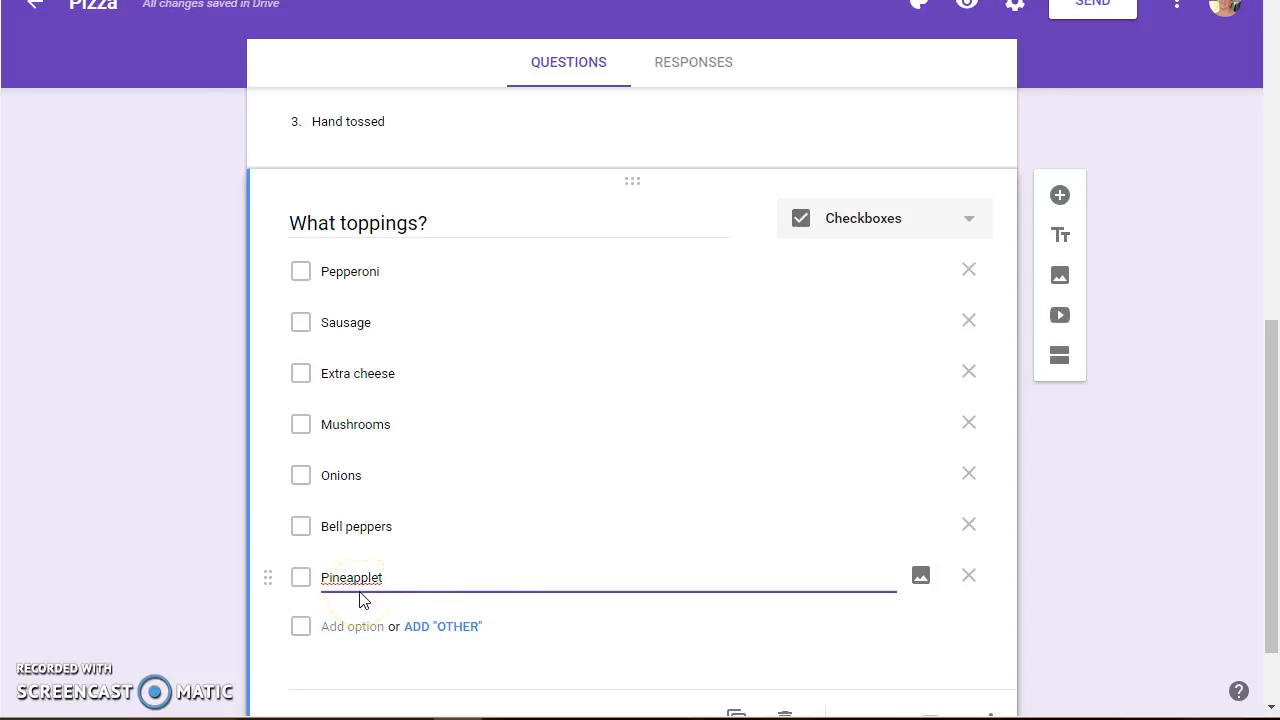
pyautogui.press('BackSpace')
pyautogui.click(445, 577)
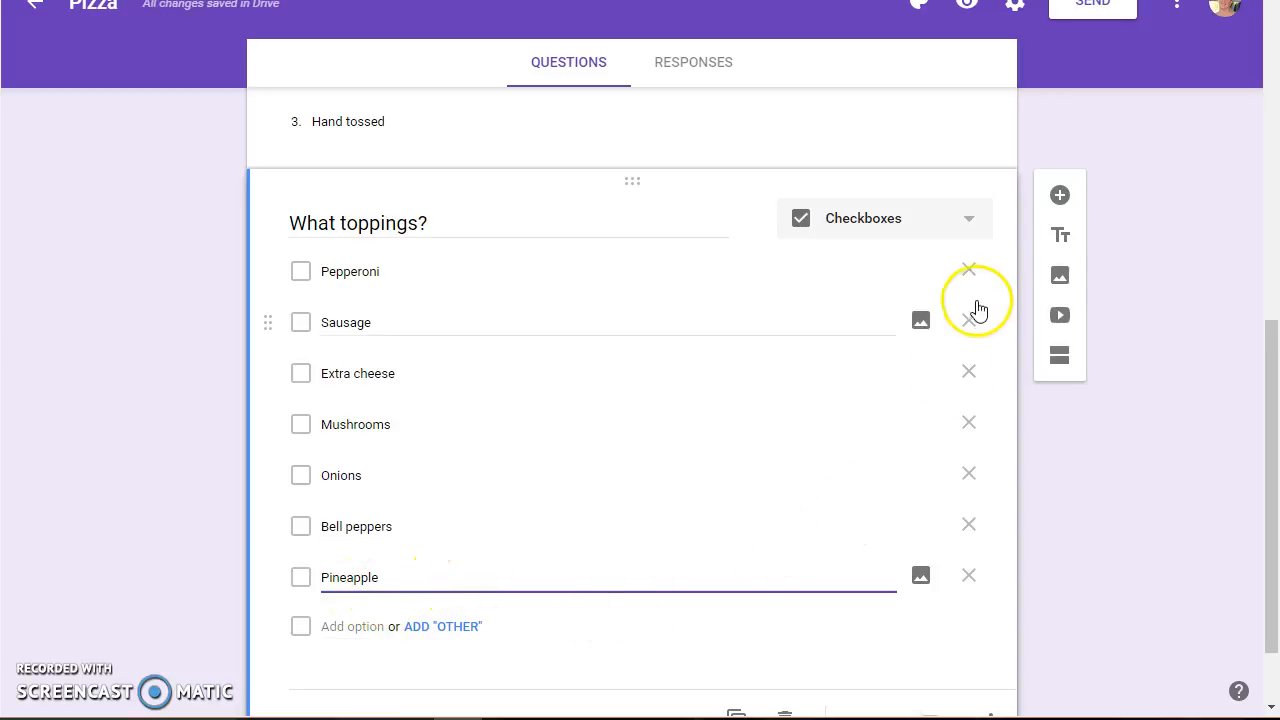
# - Add another question below the toppings question and set its type to Paragraph
pyautogui.click(1061, 197)
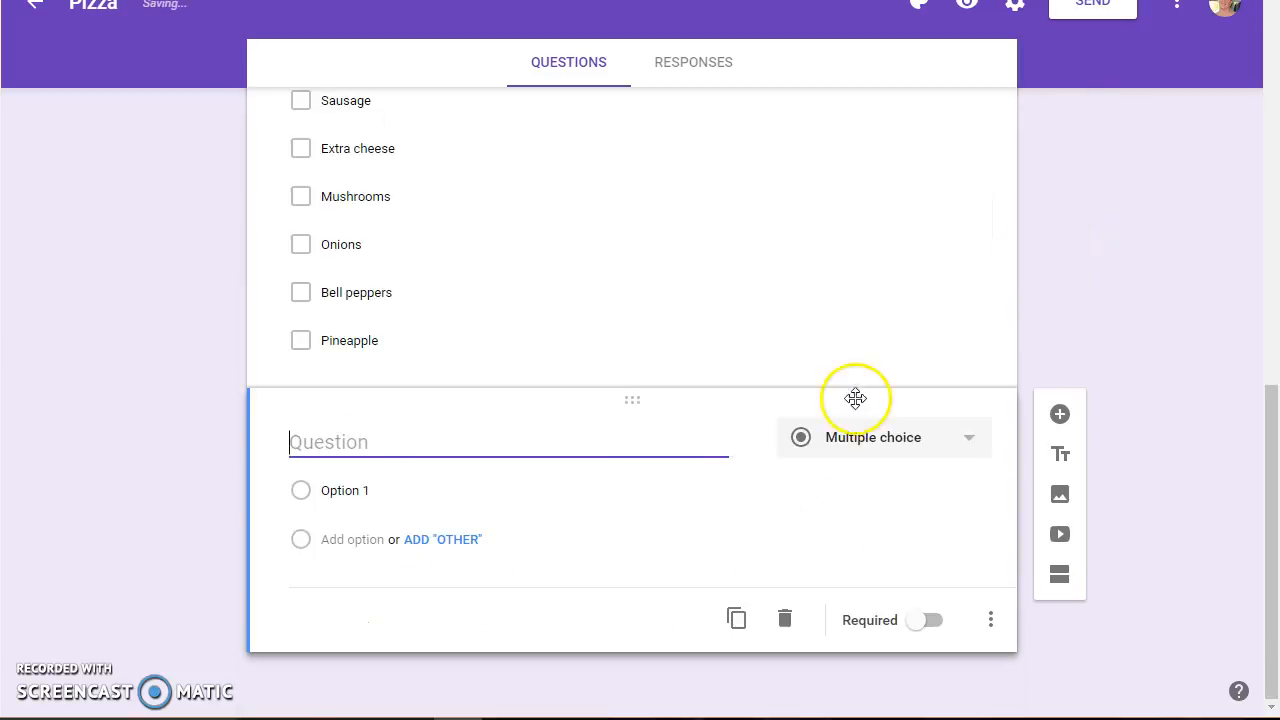
pyautogui.click(870, 437)
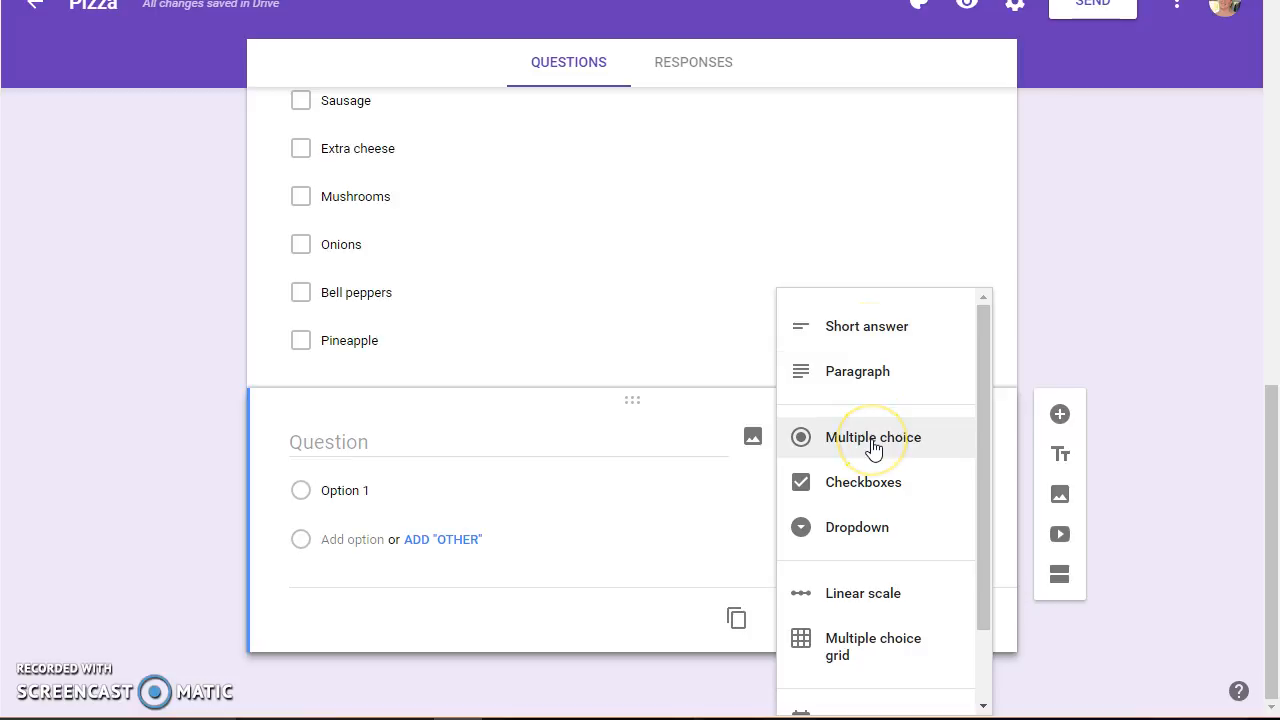
pyautogui.click(871, 530)
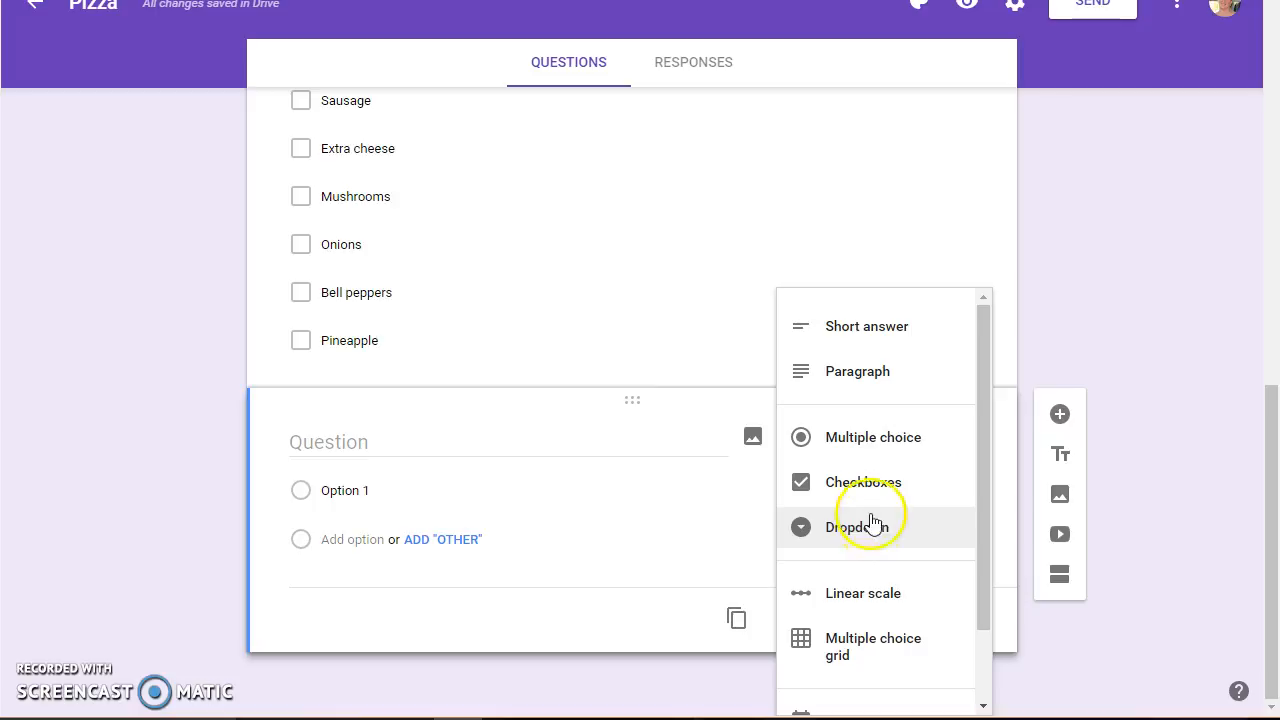
pyautogui.click(850, 497)
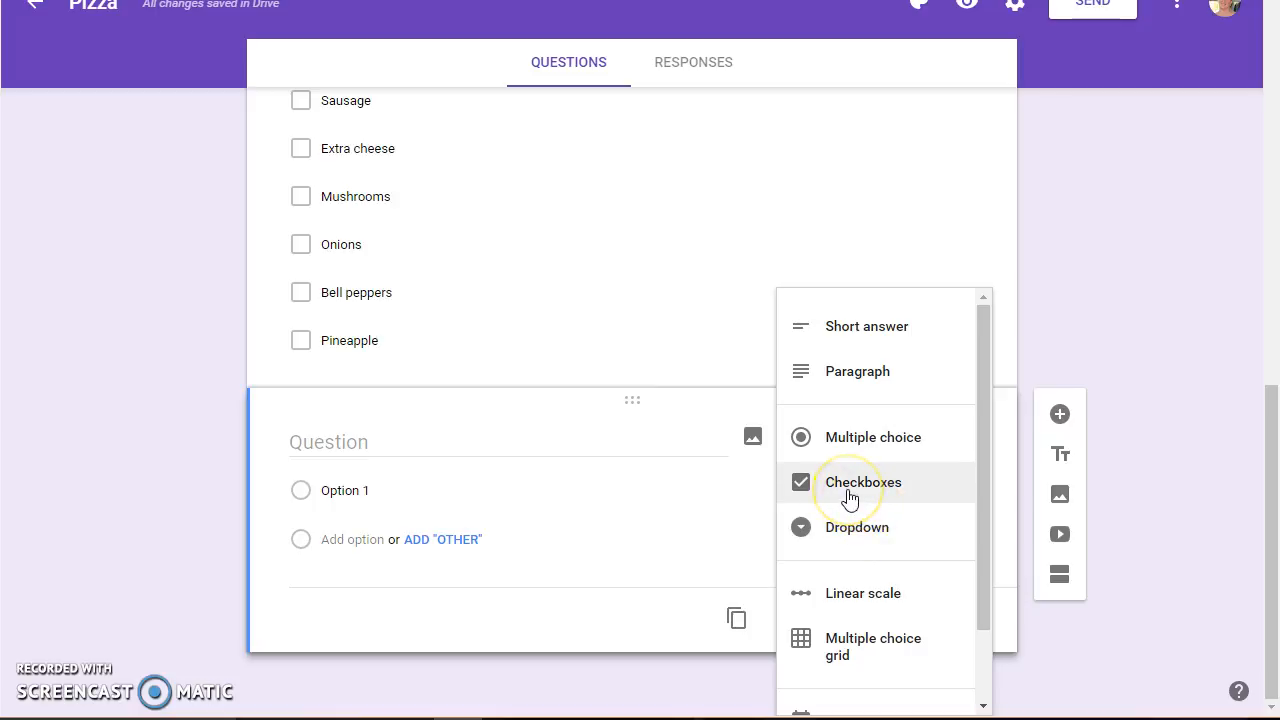
pyautogui.moveTo(850, 497); pyautogui.dragTo(987, 672)
pyautogui.scroll(-2, 985, 673)
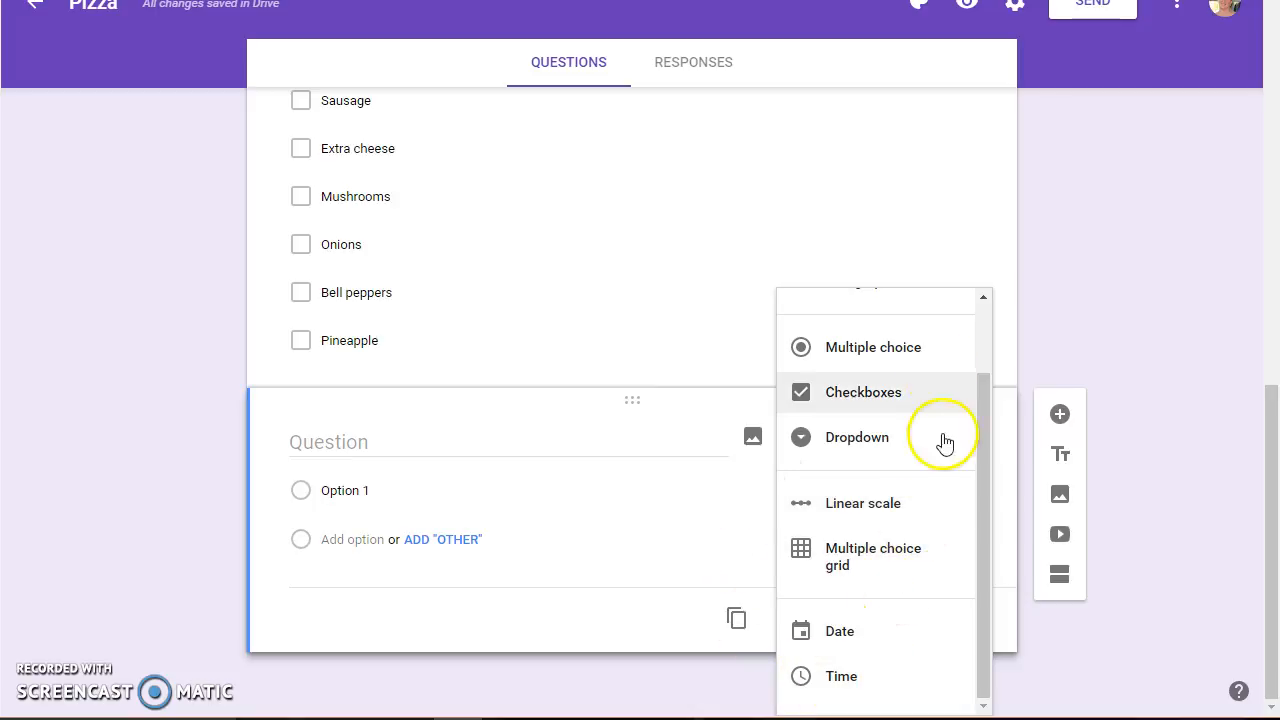
pyautogui.scroll(2, 986, 333)
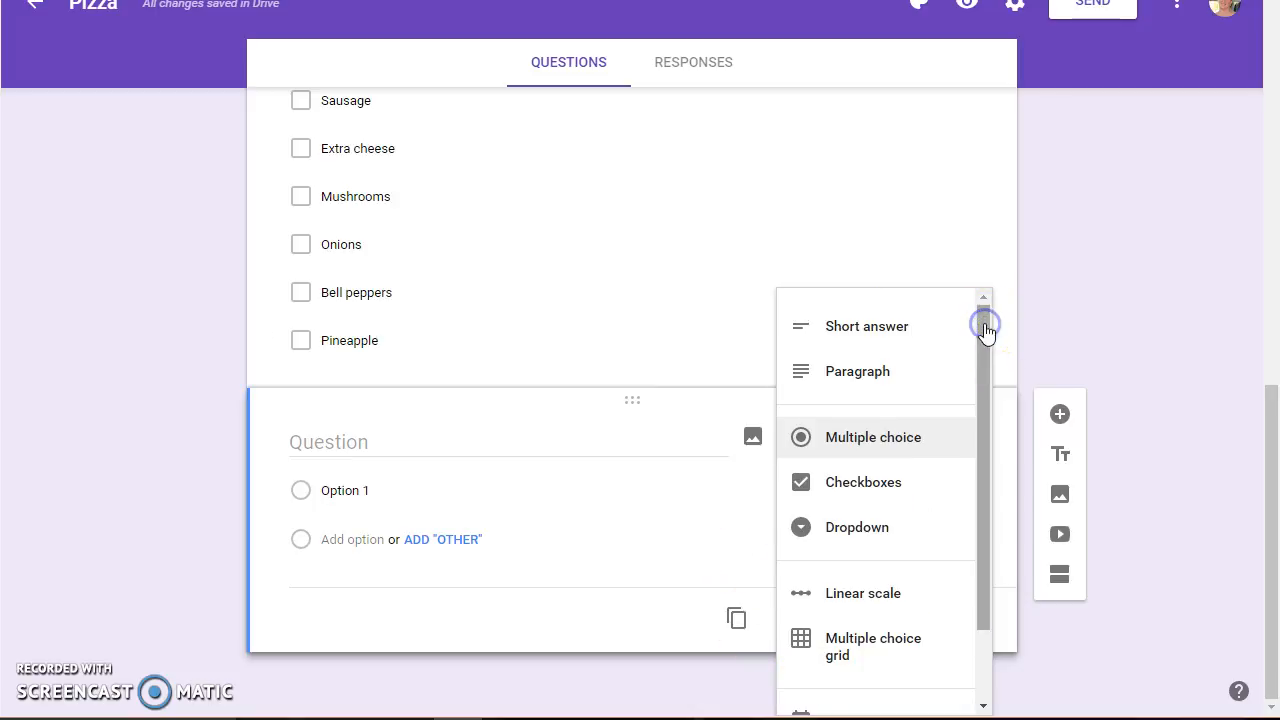
pyautogui.click(835, 375)
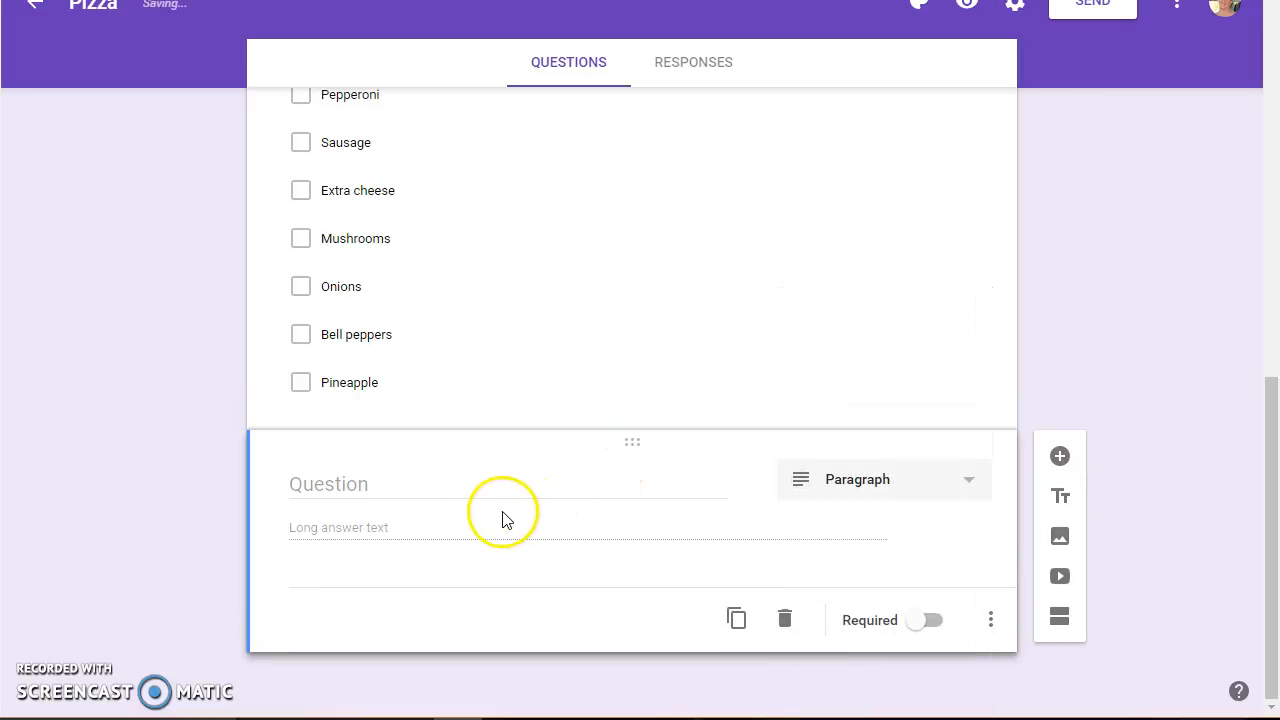
# - Title the paragraph question "Explain a time when you were very happy to have pizza:"
pyautogui.click(392, 497)
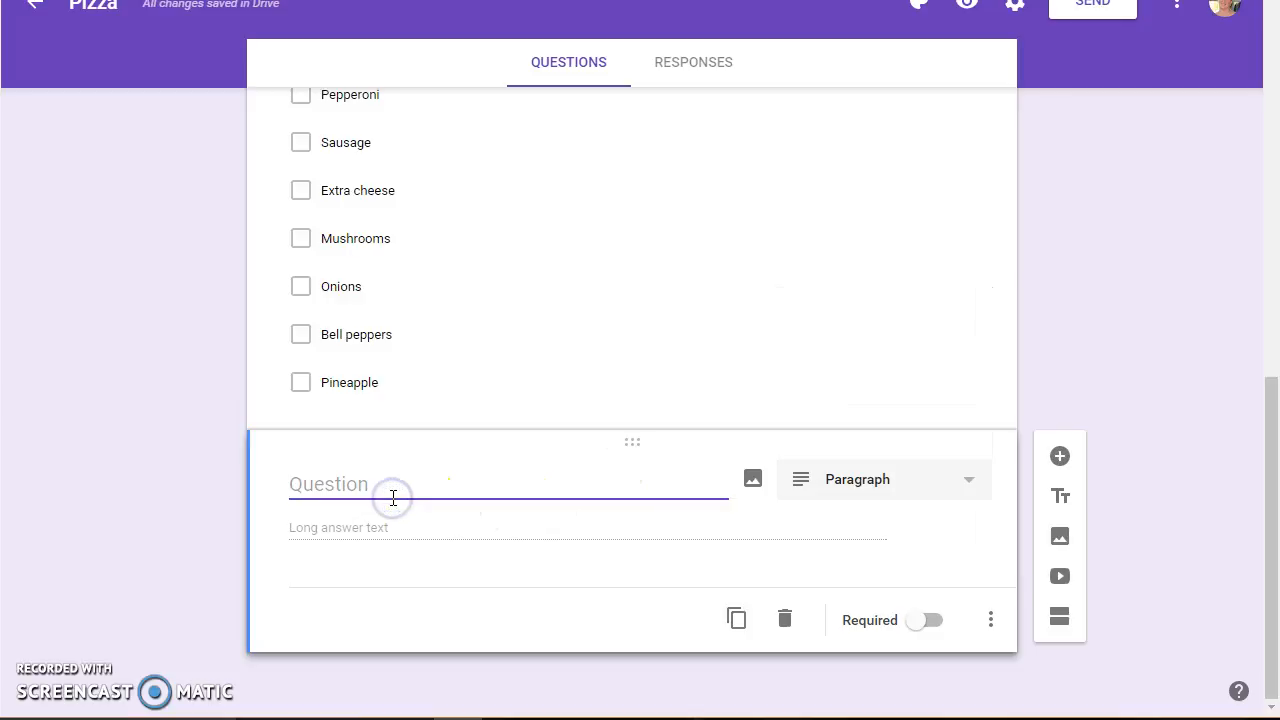
pyautogui.write('Explain a time')
pyautogui.write(' wh')
pyautogui.press('BackSpace')
pyautogui.write('when you')
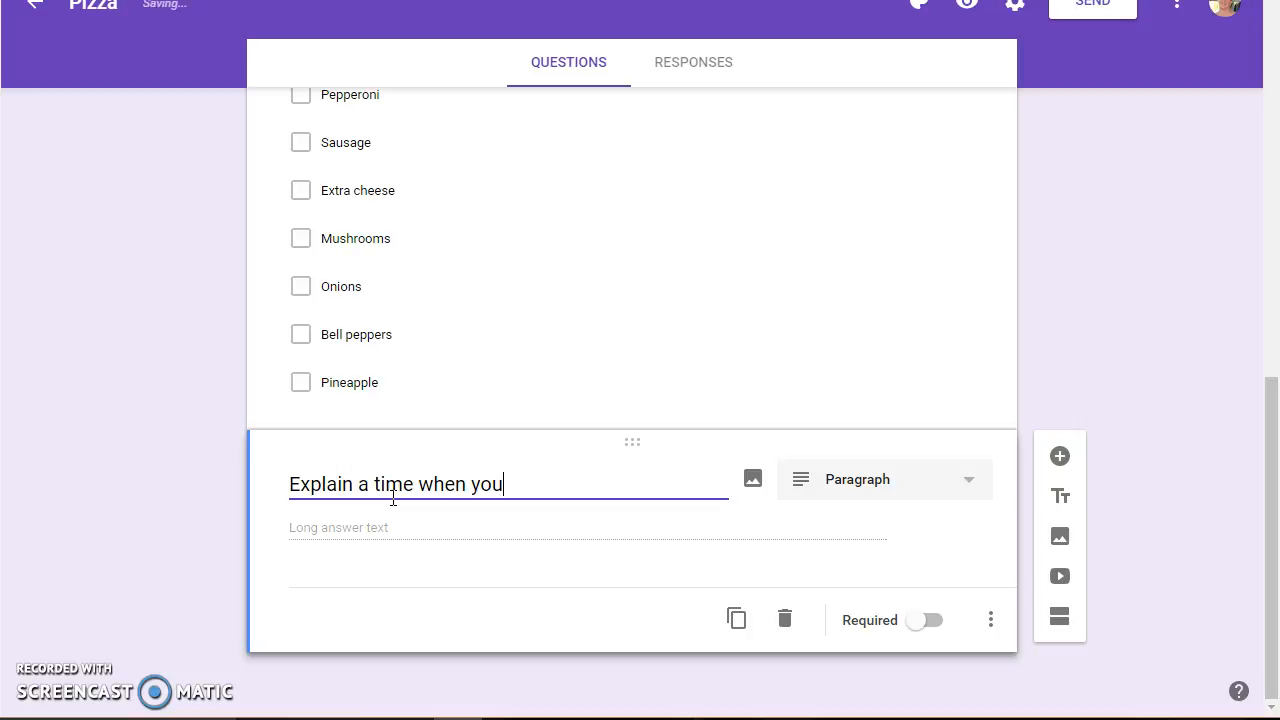
pyautogui.write(' were very happy to have pi')
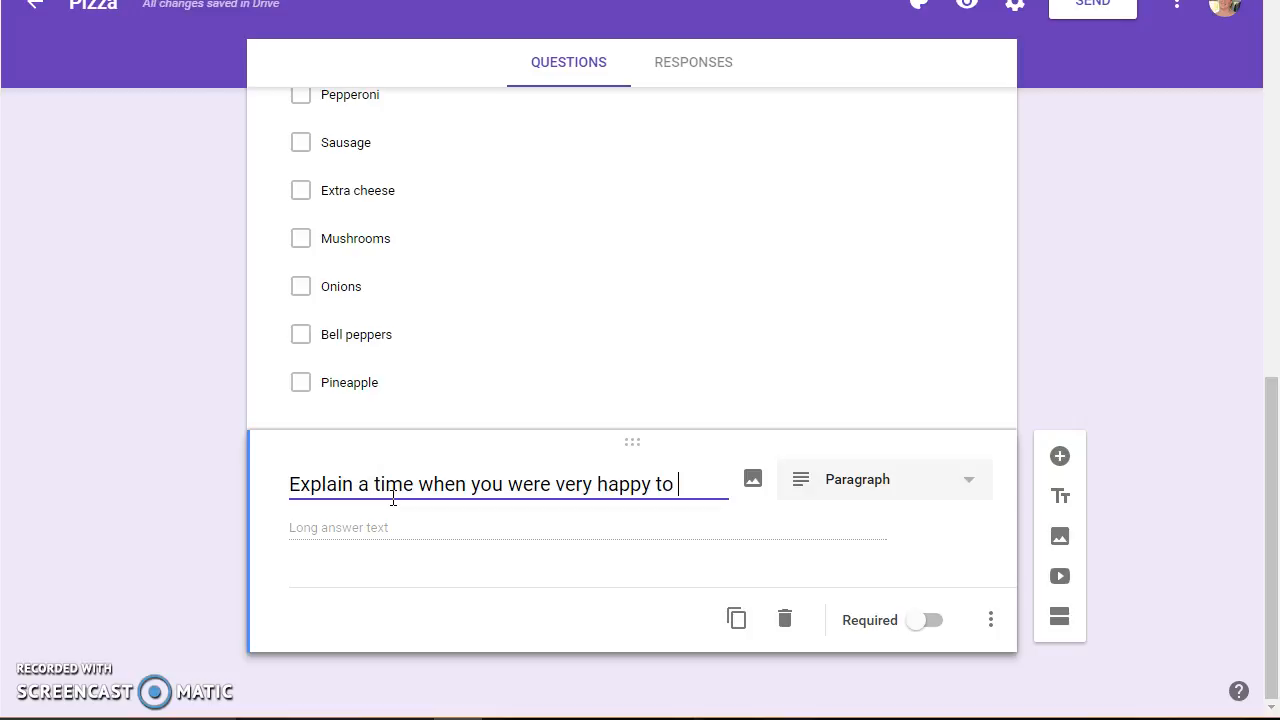
pyautogui.write('zza:')
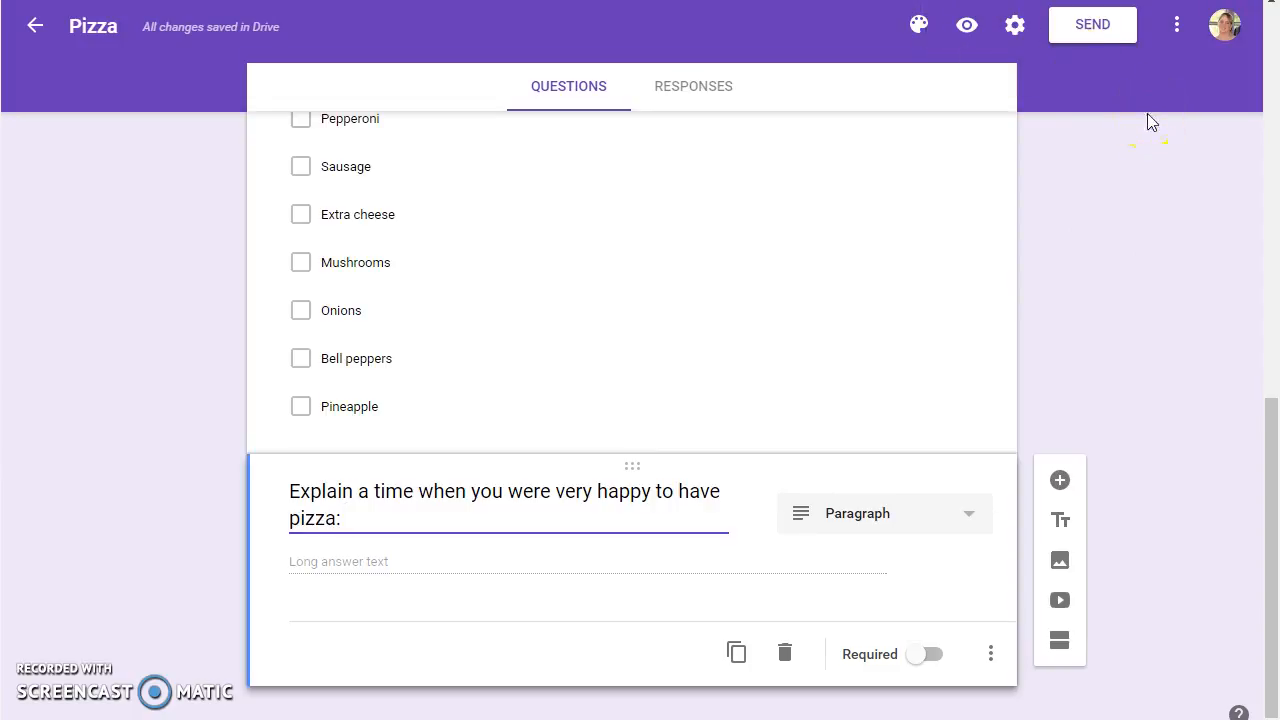
# - Turn off the restriction to Dallas Independent School District users in the form settings and save them
pyautogui.click(1013, 30)
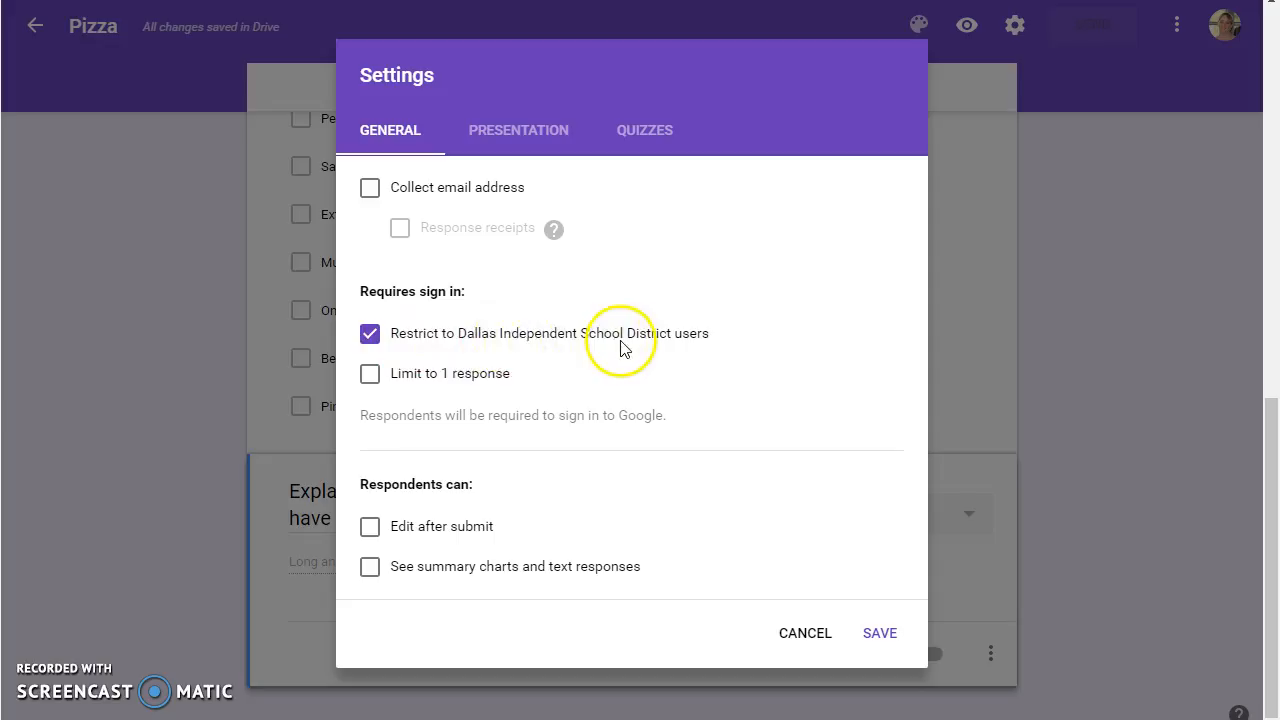
pyautogui.click(369, 334)
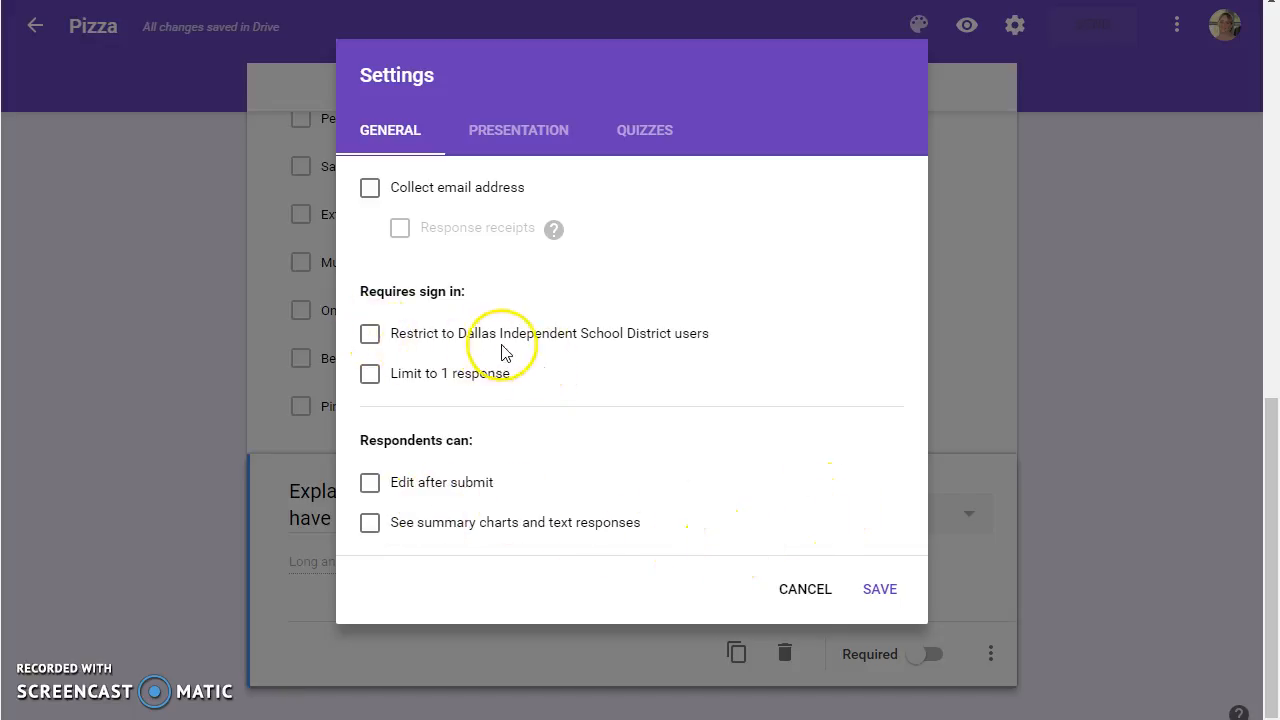
pyautogui.click(862, 588)
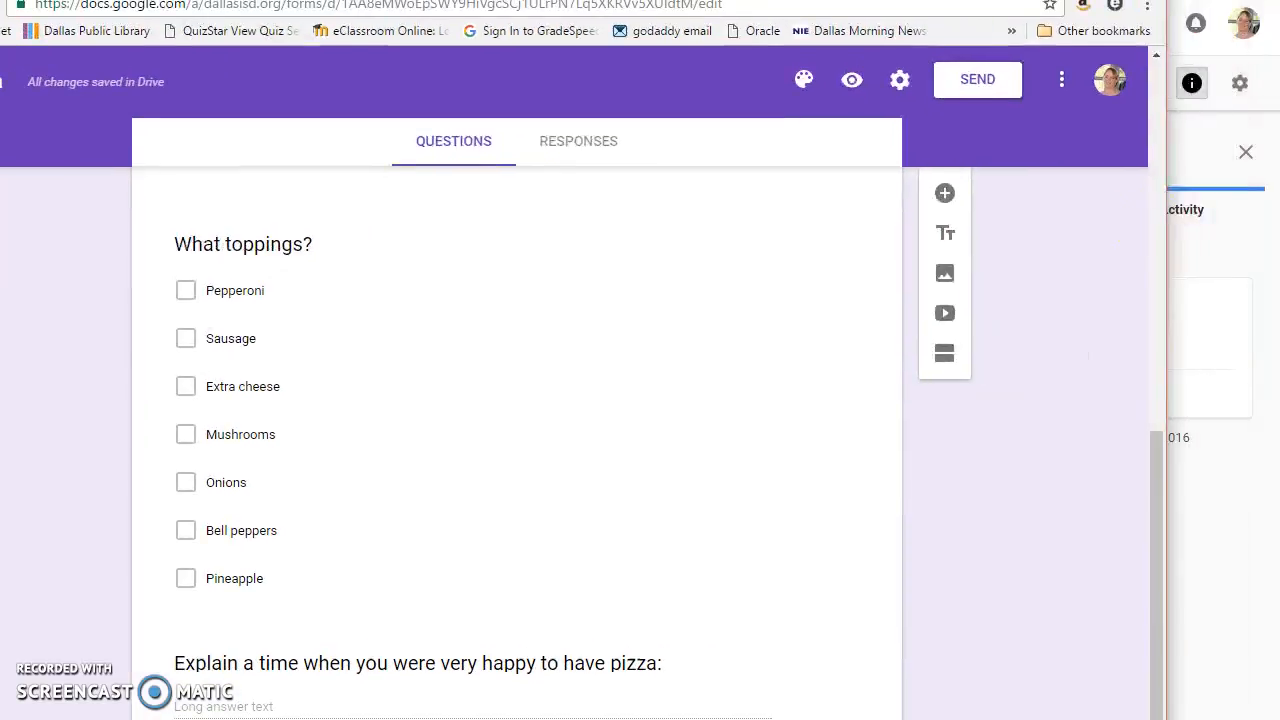
pyautogui.moveTo(1174, 203); pyautogui.dragTo(711, 255)
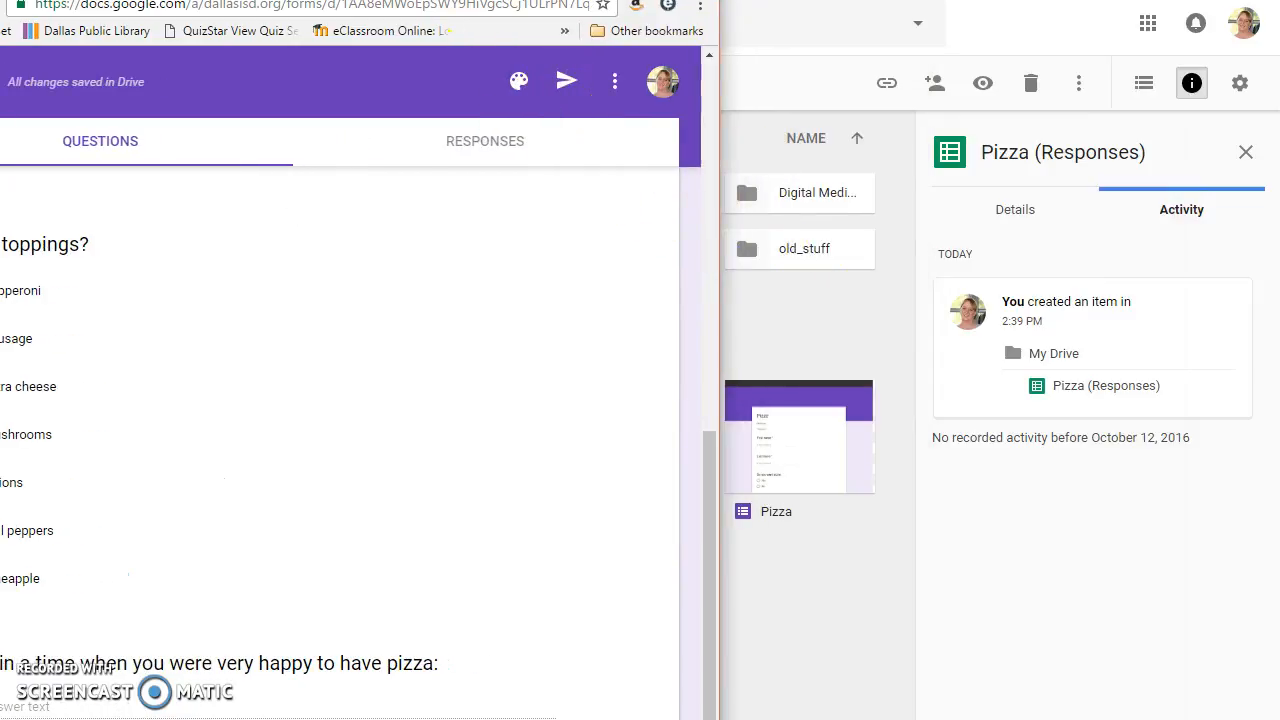
pyautogui.moveTo(570, 0); pyautogui.dragTo(685, 0)
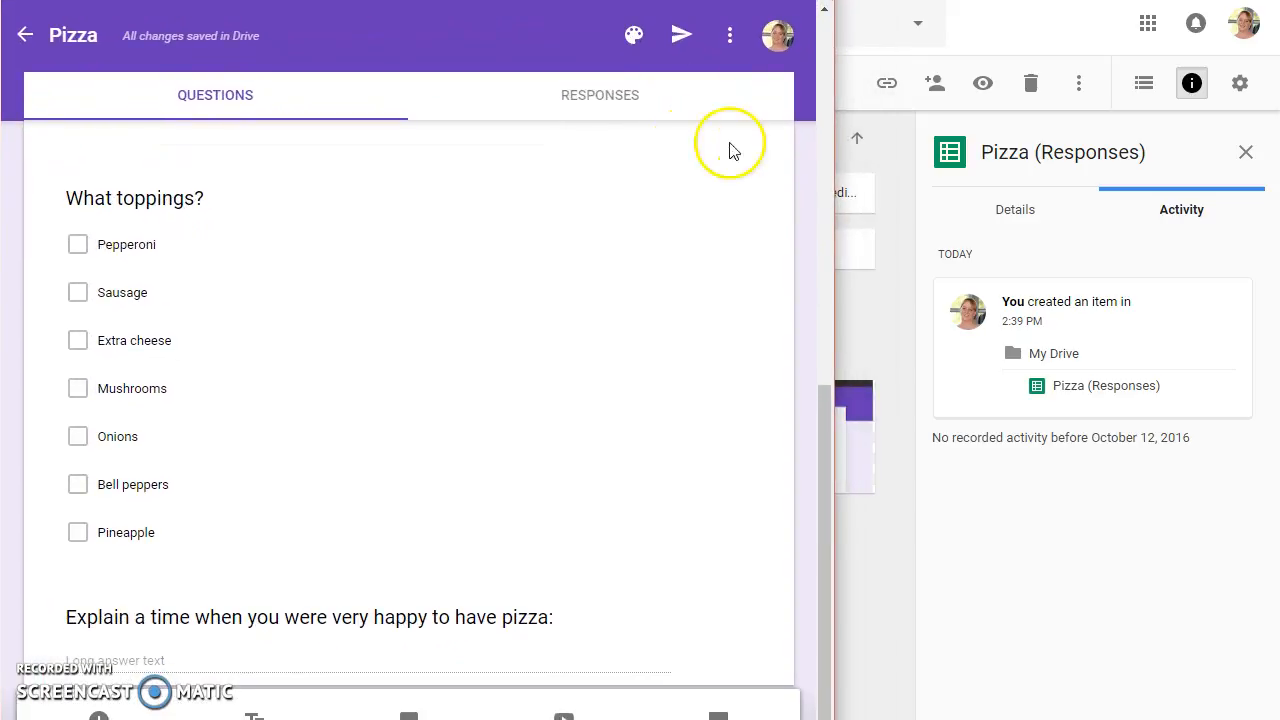
pyautogui.moveTo(834, 157); pyautogui.dragTo(1276, 146)
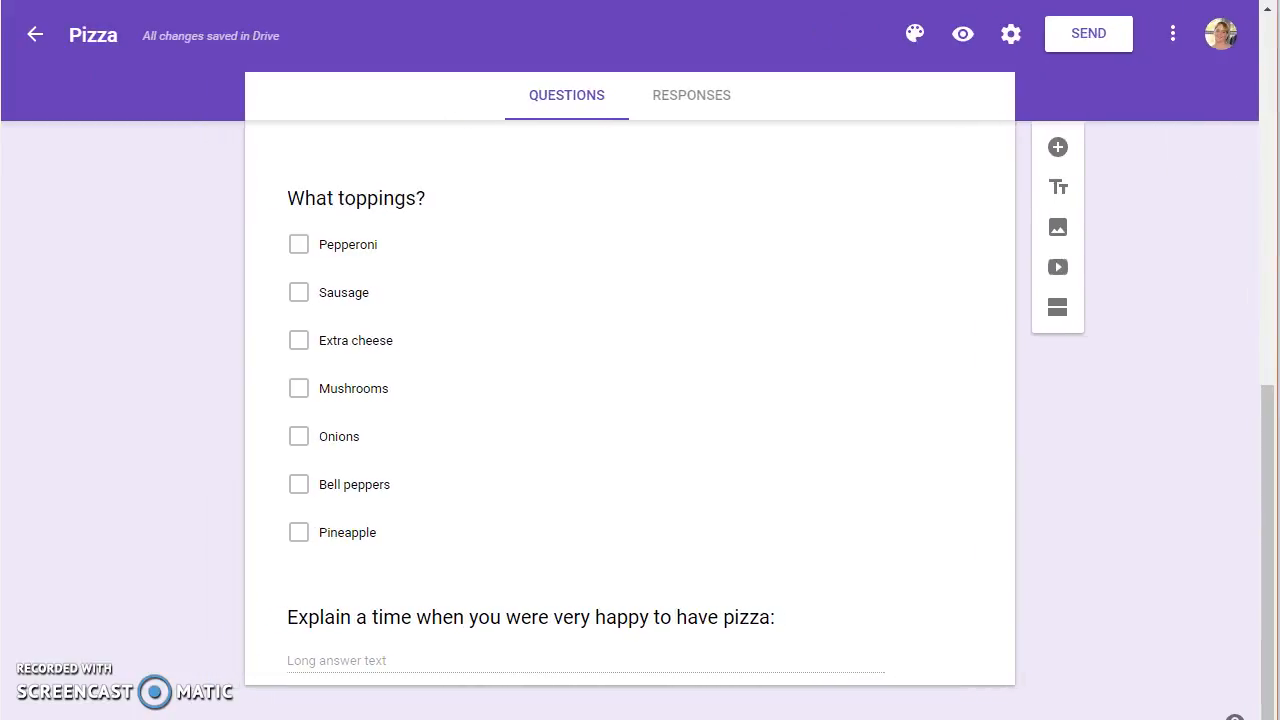
# - Open the form's sending options and look at the email and embed HTML methods
pyautogui.click(1092, 35)
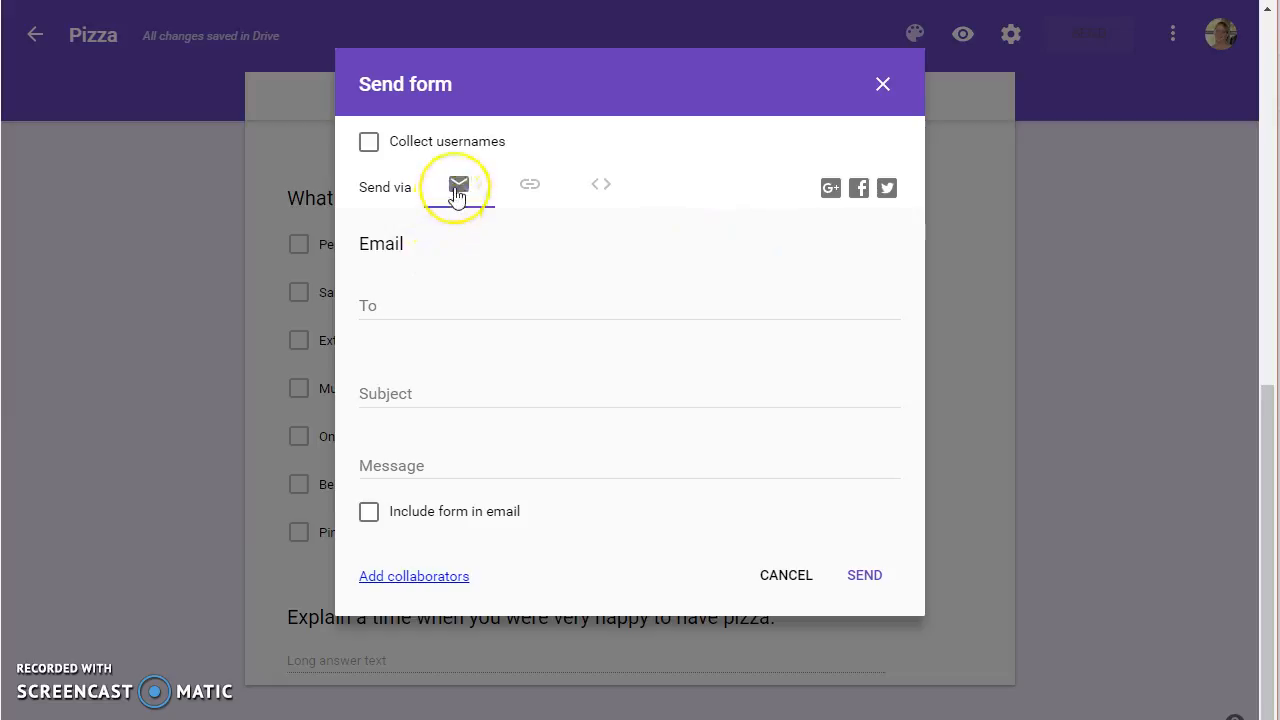
pyautogui.click(379, 303)
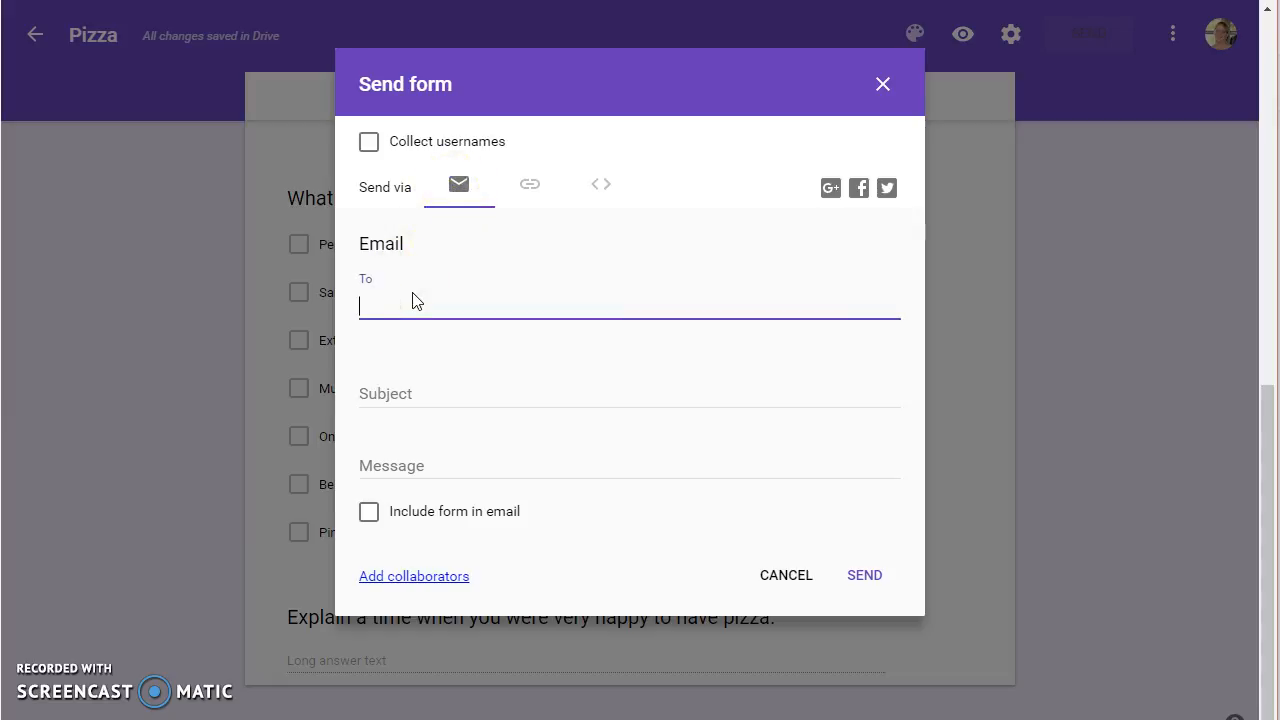
pyautogui.click(603, 189)
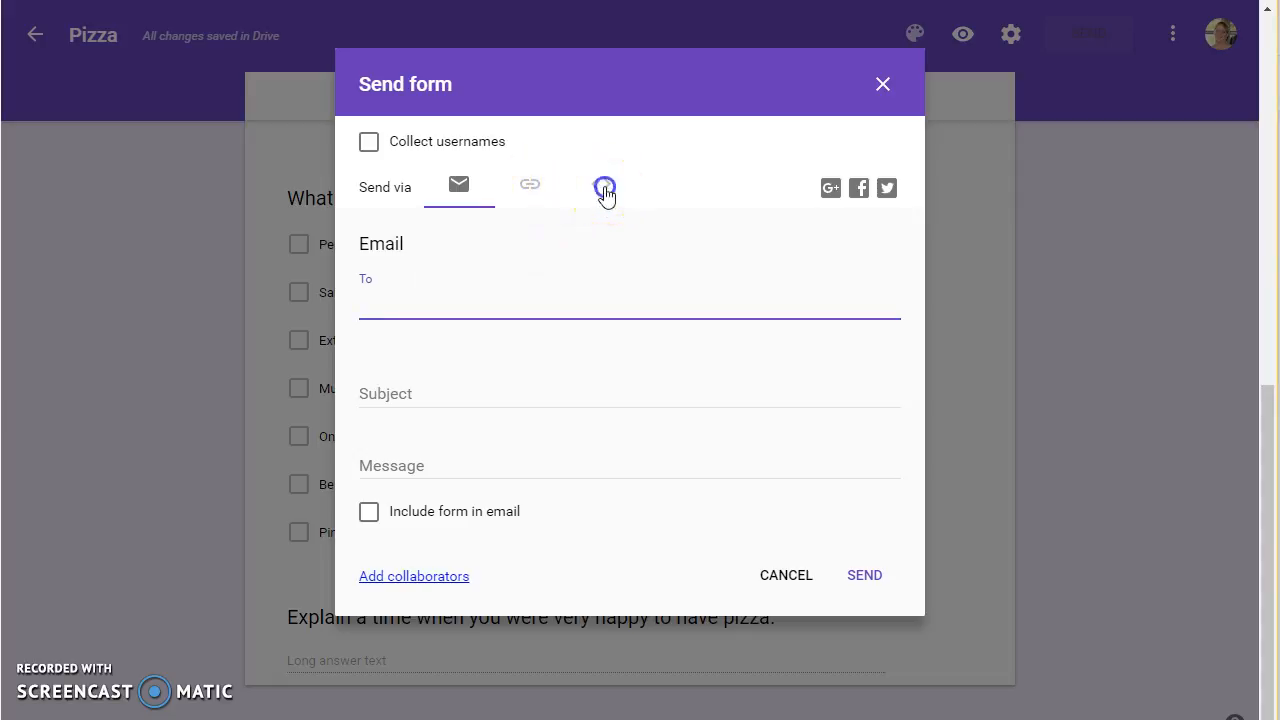
pyautogui.click(492, 288)
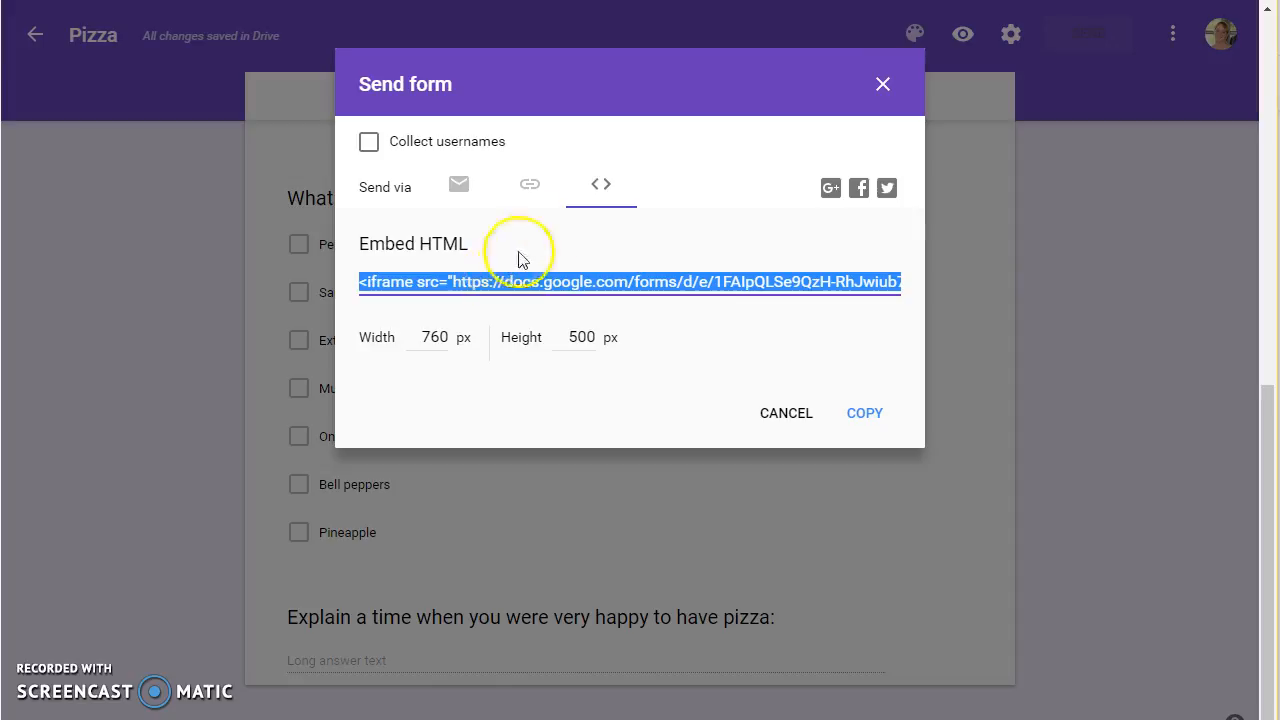
# - Switch to sending the form by link, shorten the URL and copy it
pyautogui.click(529, 190)
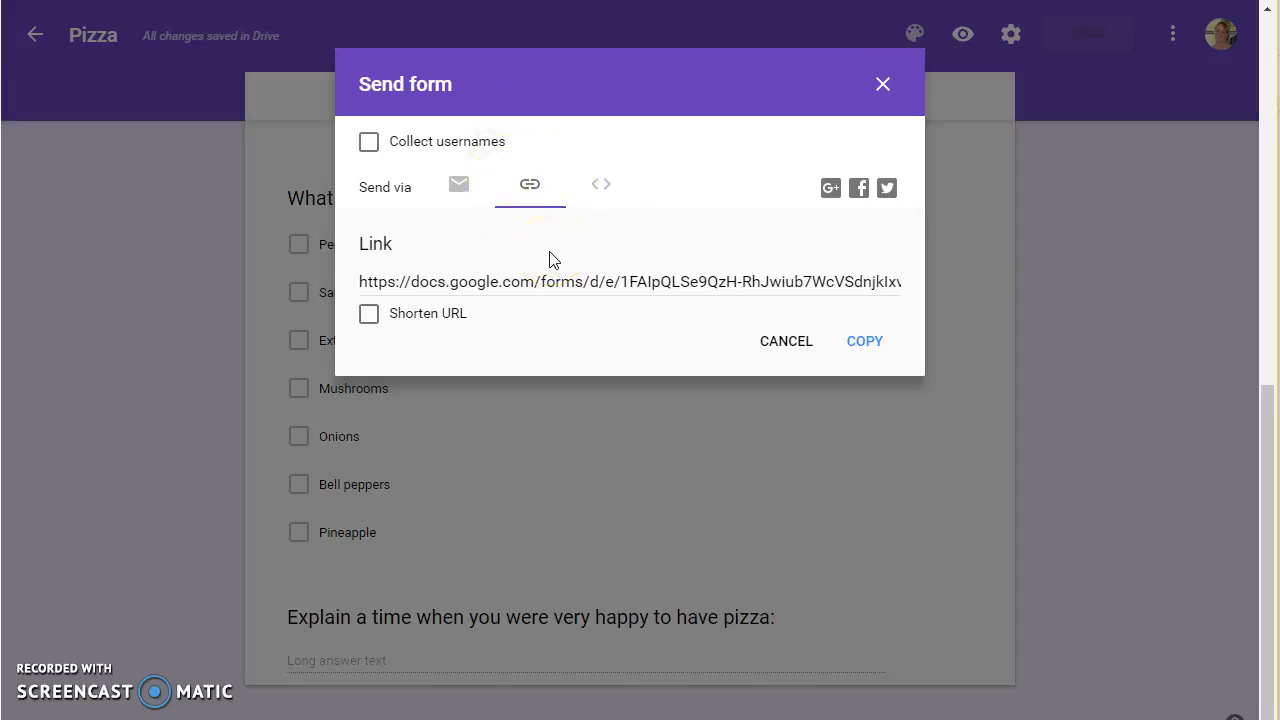
pyautogui.click(510, 284)
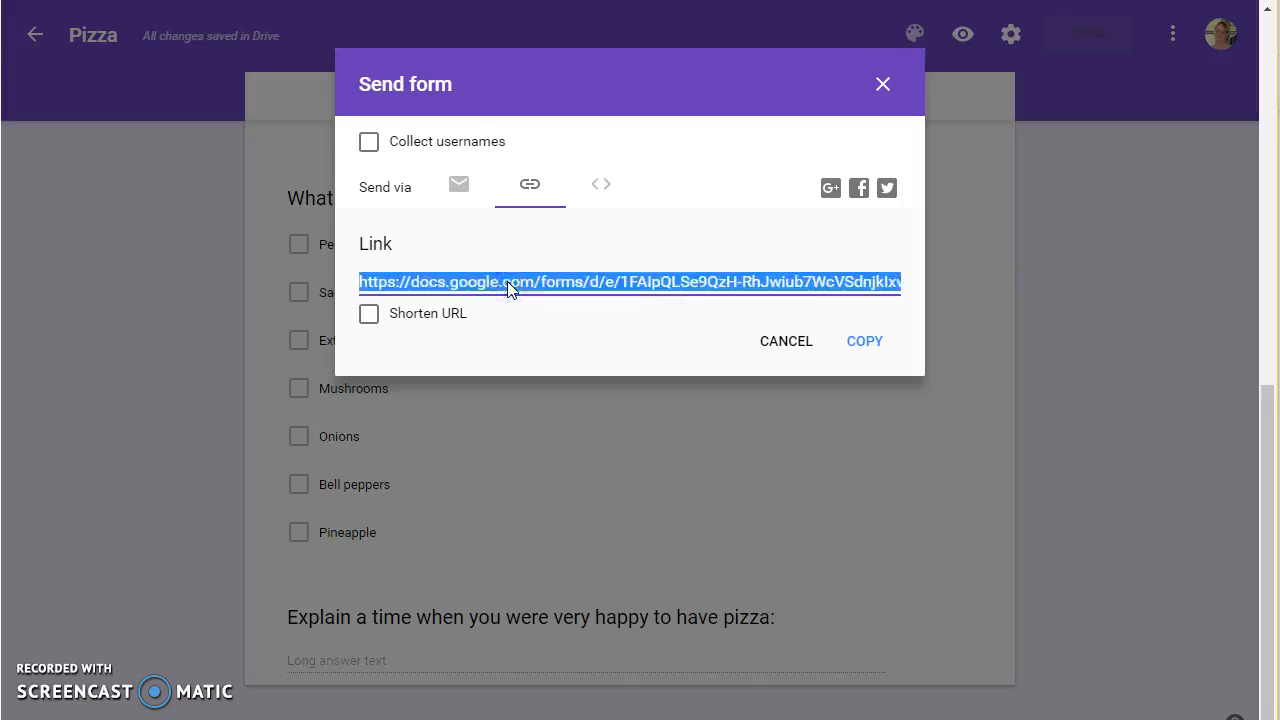
pyautogui.click(369, 316)
pyautogui.hotkey('ctrl', 'c')
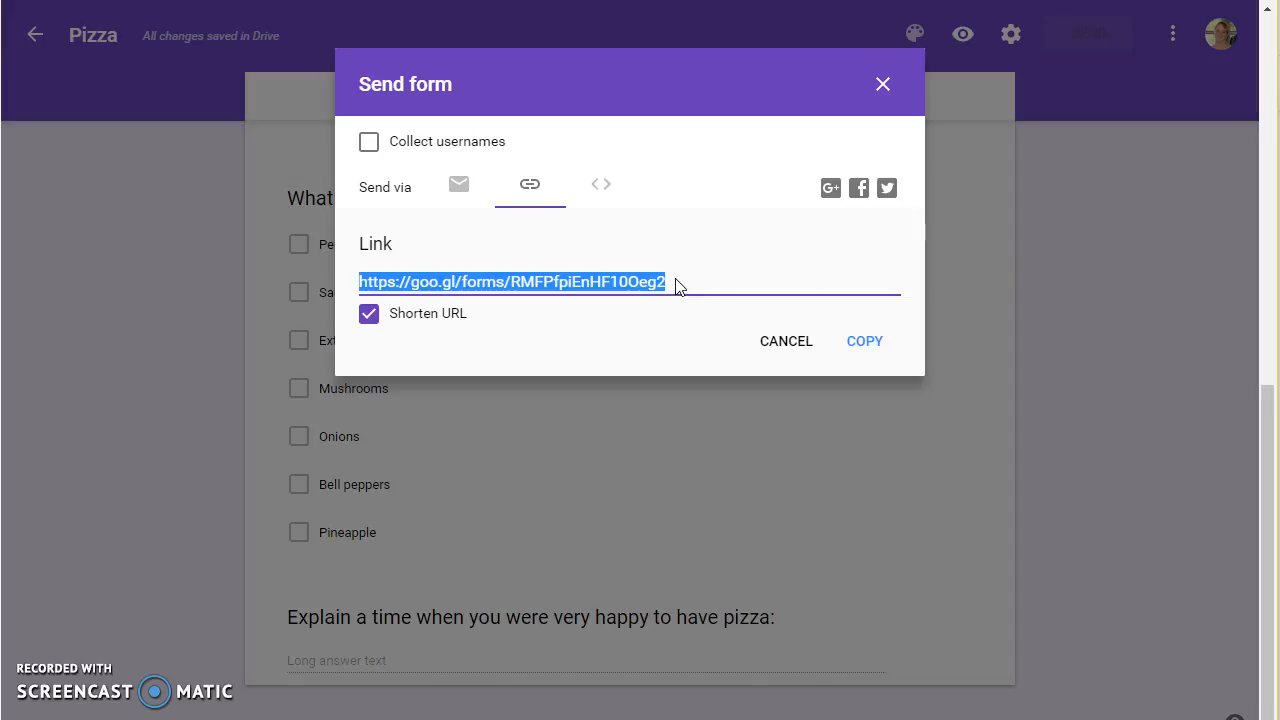
# - Open the shortened form link in a new browser tab
pyautogui.moveTo(672, 288); pyautogui.dragTo(605, 277)
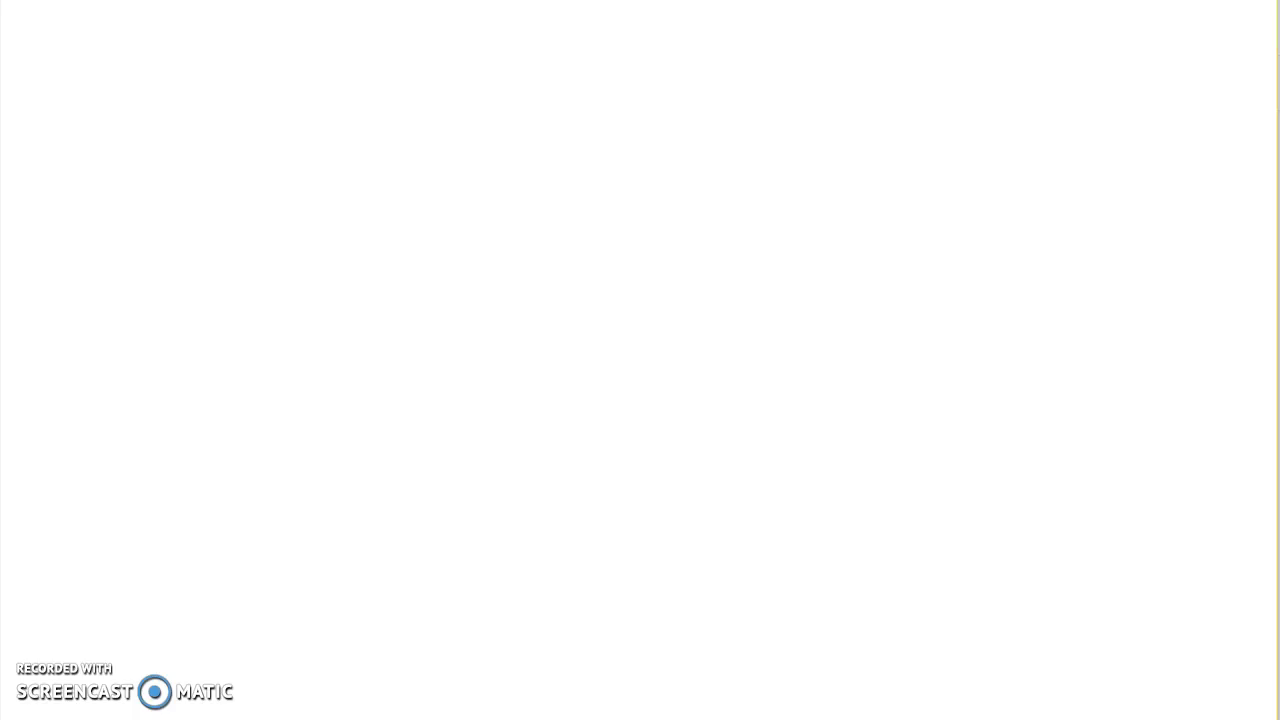
pyautogui.hotkey('ctrl', 'v')
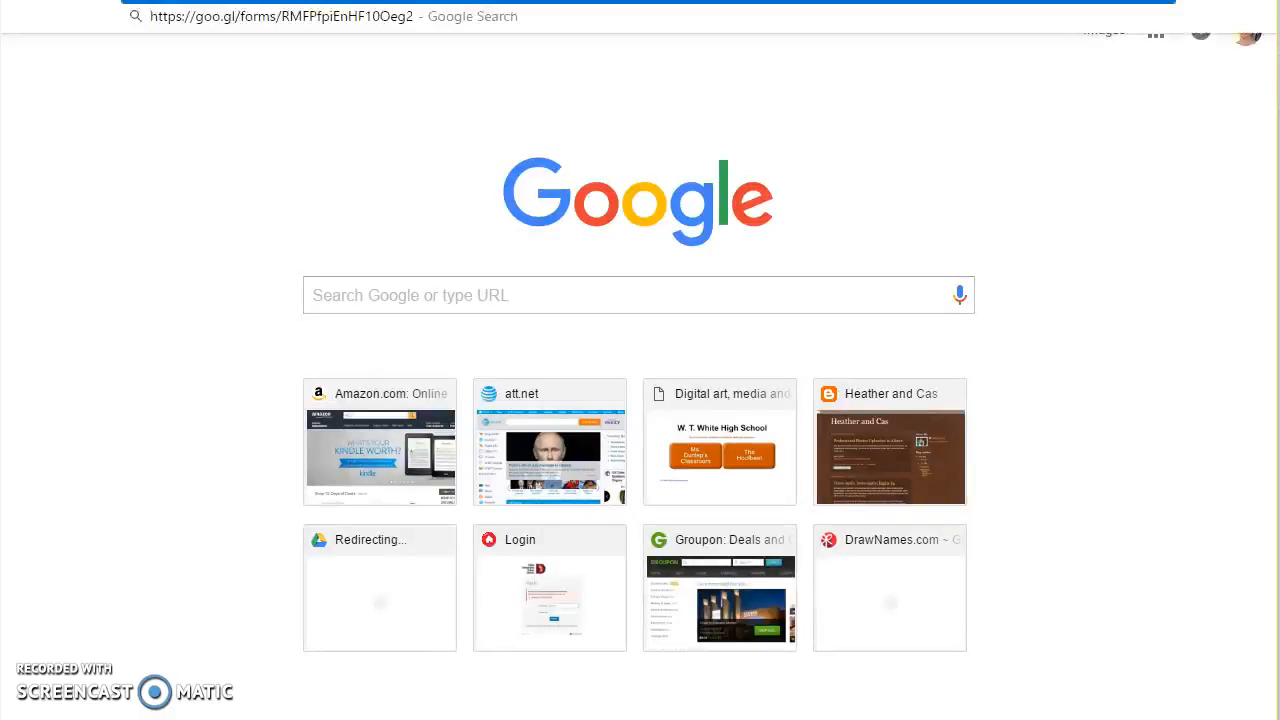
pyautogui.press('Return')
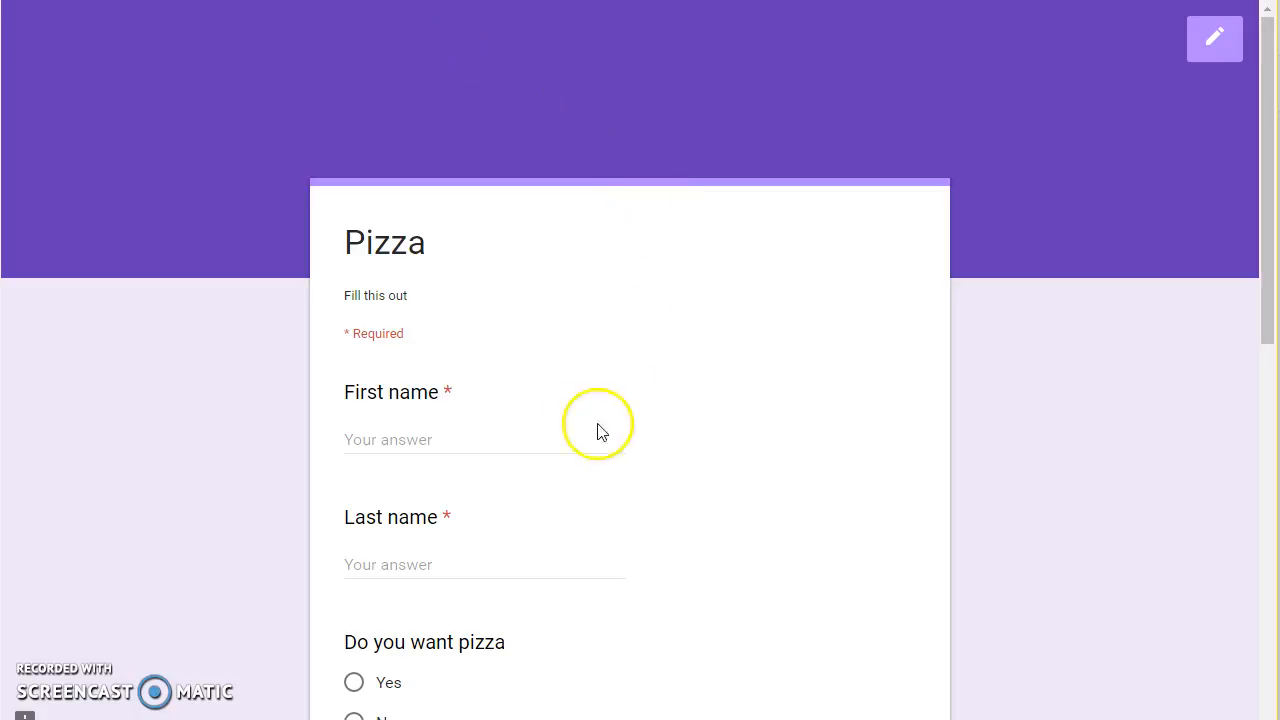
# - Fill in the respondent's first name in the First name question of the live form
pyautogui.moveTo(1266, 100); pyautogui.dragTo(1268, 214)
pyautogui.click(444, 174)
pyautogui.write('Heather')
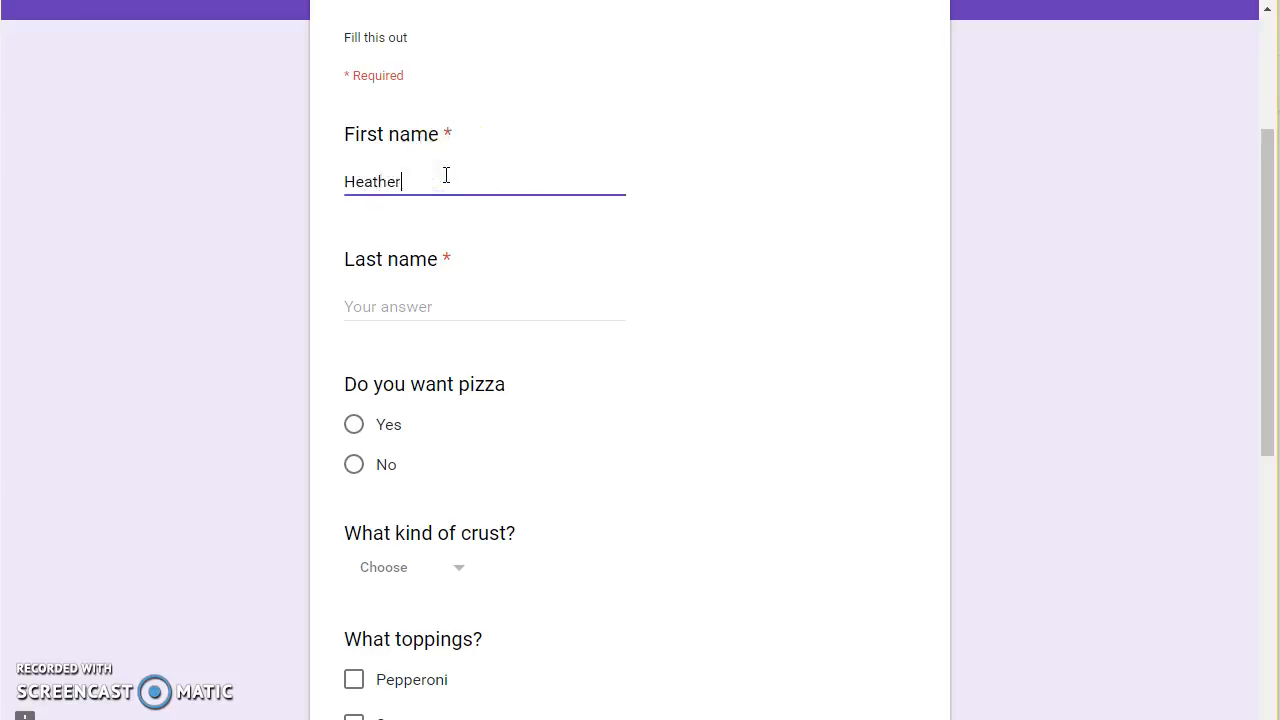
# - Fill in the respondent's last name and answer Yes to the Do you want pizza question
pyautogui.press('Tab')
pyautogui.write('D')
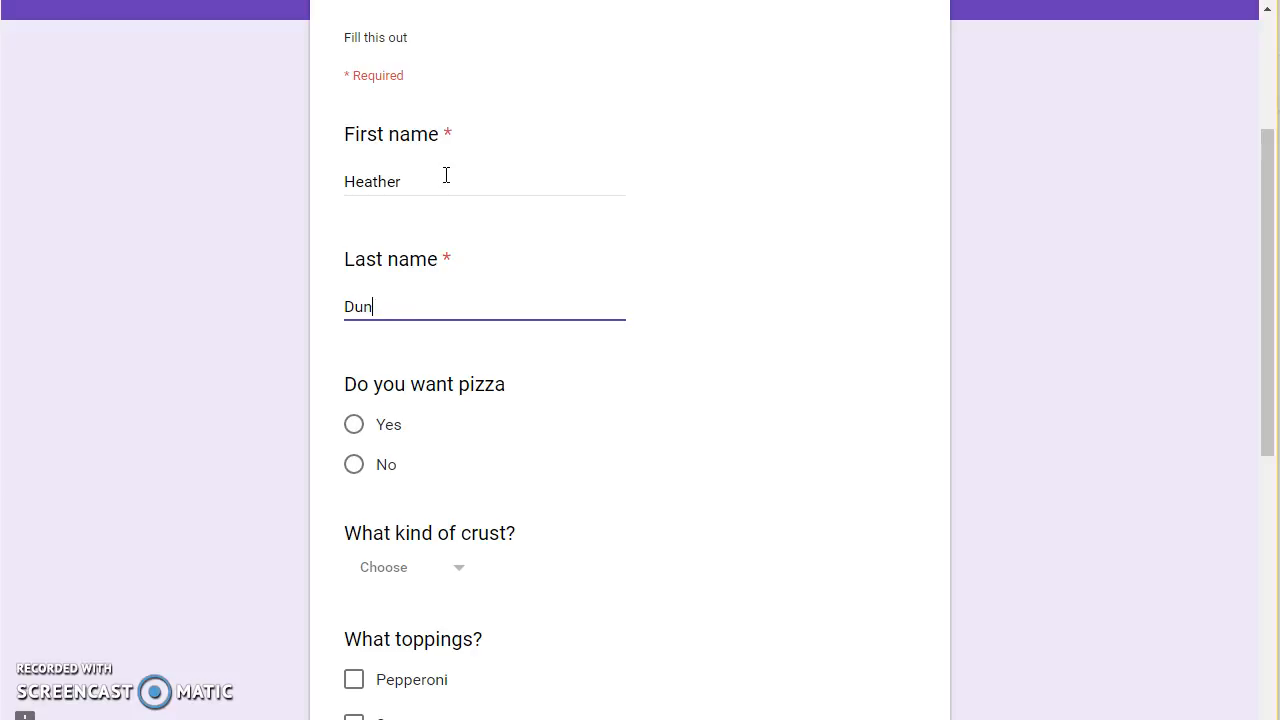
pyautogui.click(354, 426)
pyautogui.click(621, 434)
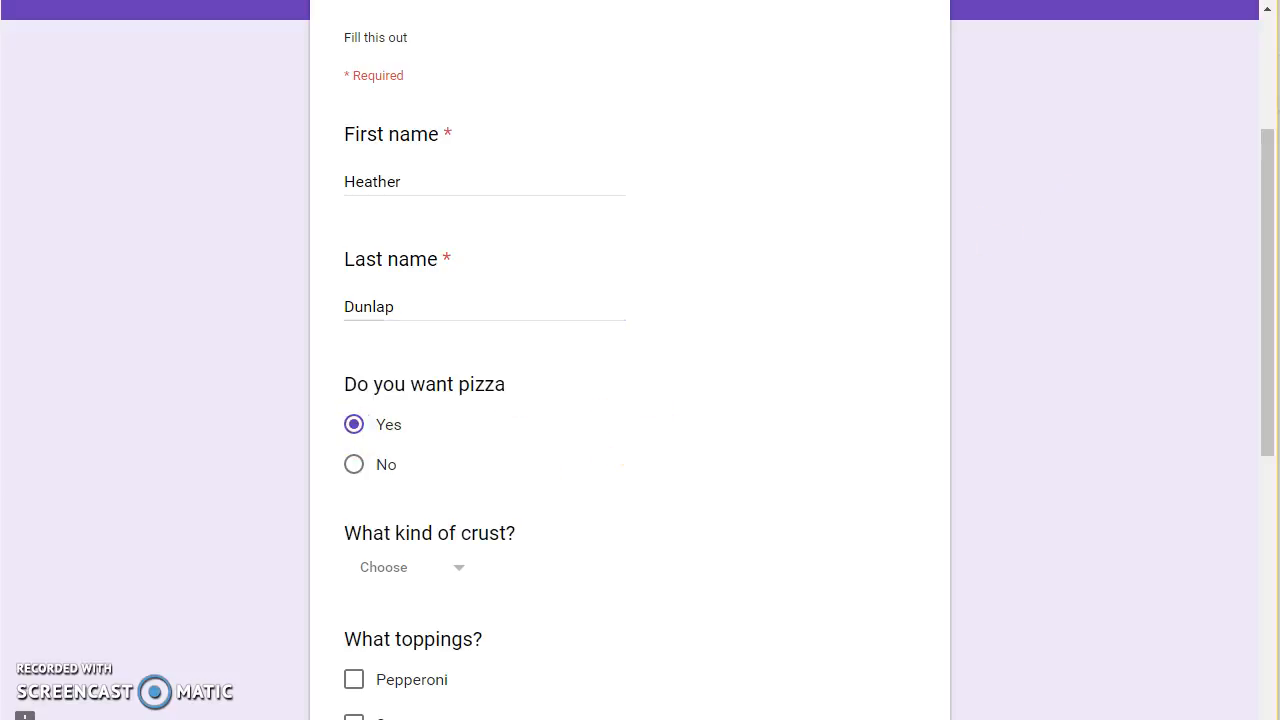
# - Choose Hand tossed as the crust and select the toppings Pepperoni, Extra cheese, Onions and Bell peppers
pyautogui.moveTo(1256, 198); pyautogui.dragTo(1266, 415)
pyautogui.click(420, 68)
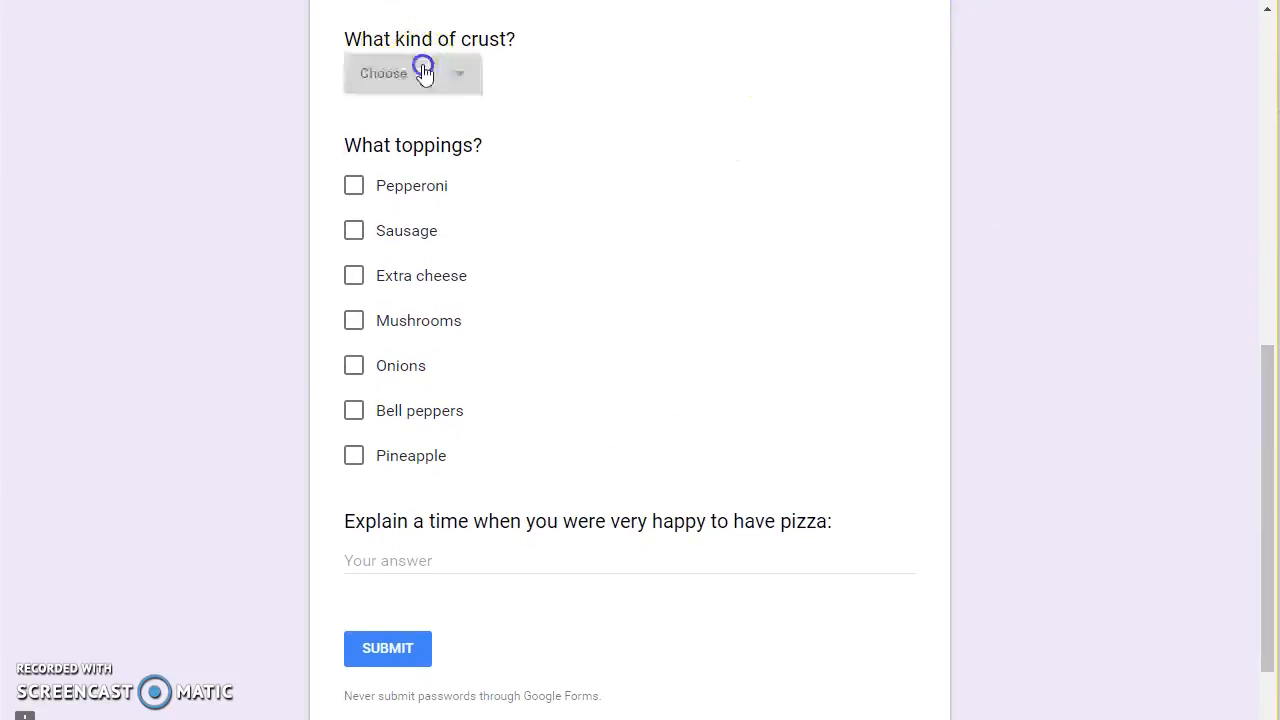
pyautogui.click(407, 232)
pyautogui.click(355, 188)
pyautogui.click(355, 278)
pyautogui.click(354, 367)
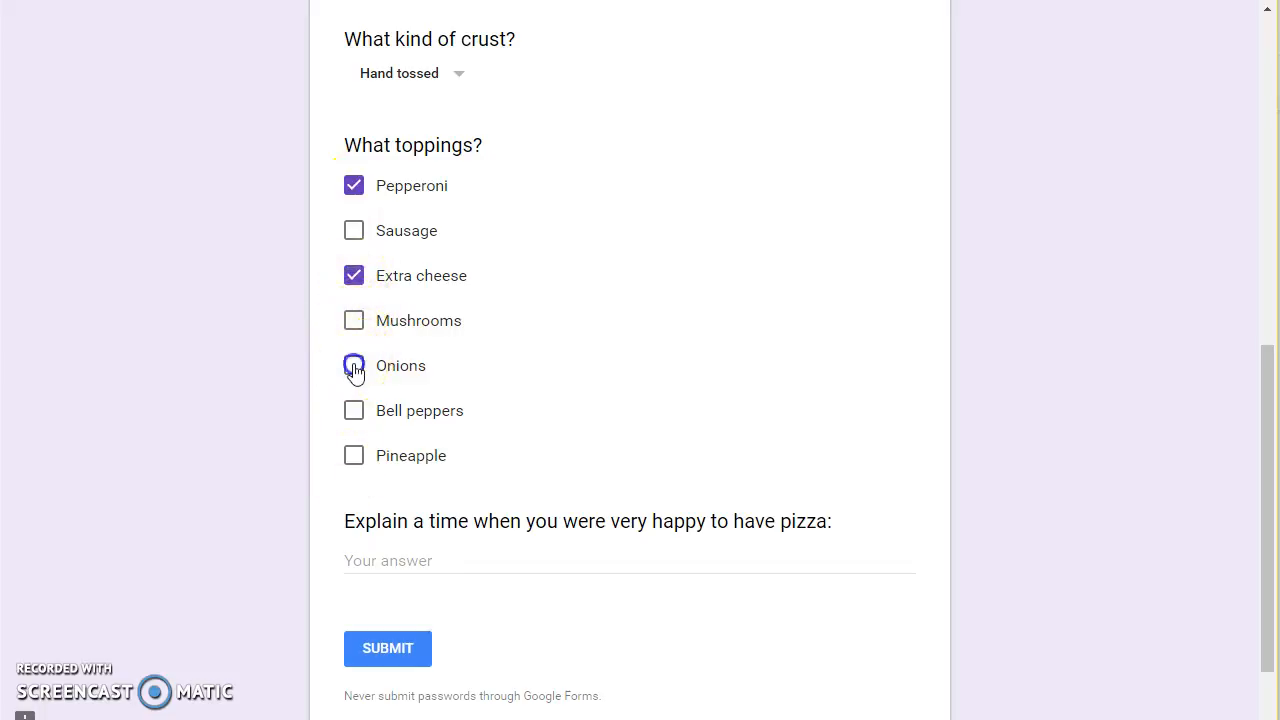
pyautogui.click(353, 416)
# - Answer the paragraph question with "How do I love pizza? Let me count the ways!" and submit the form
pyautogui.click(387, 560)
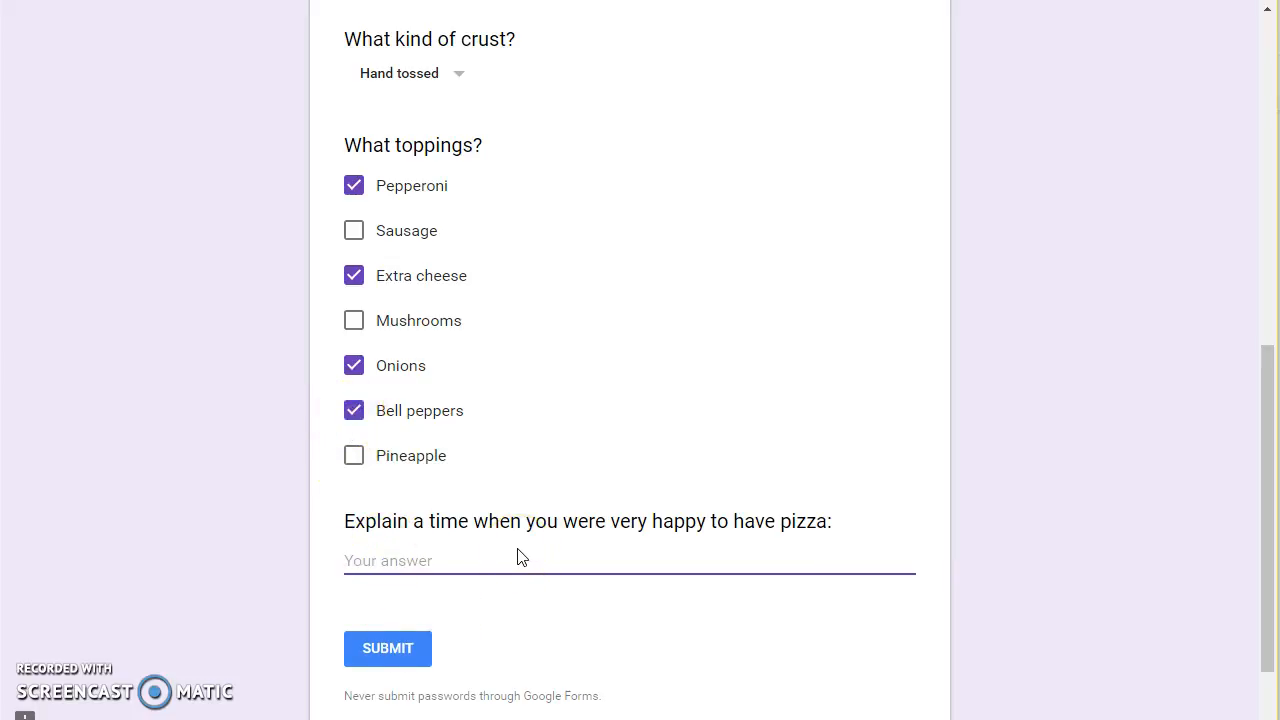
pyautogui.write('Ho')
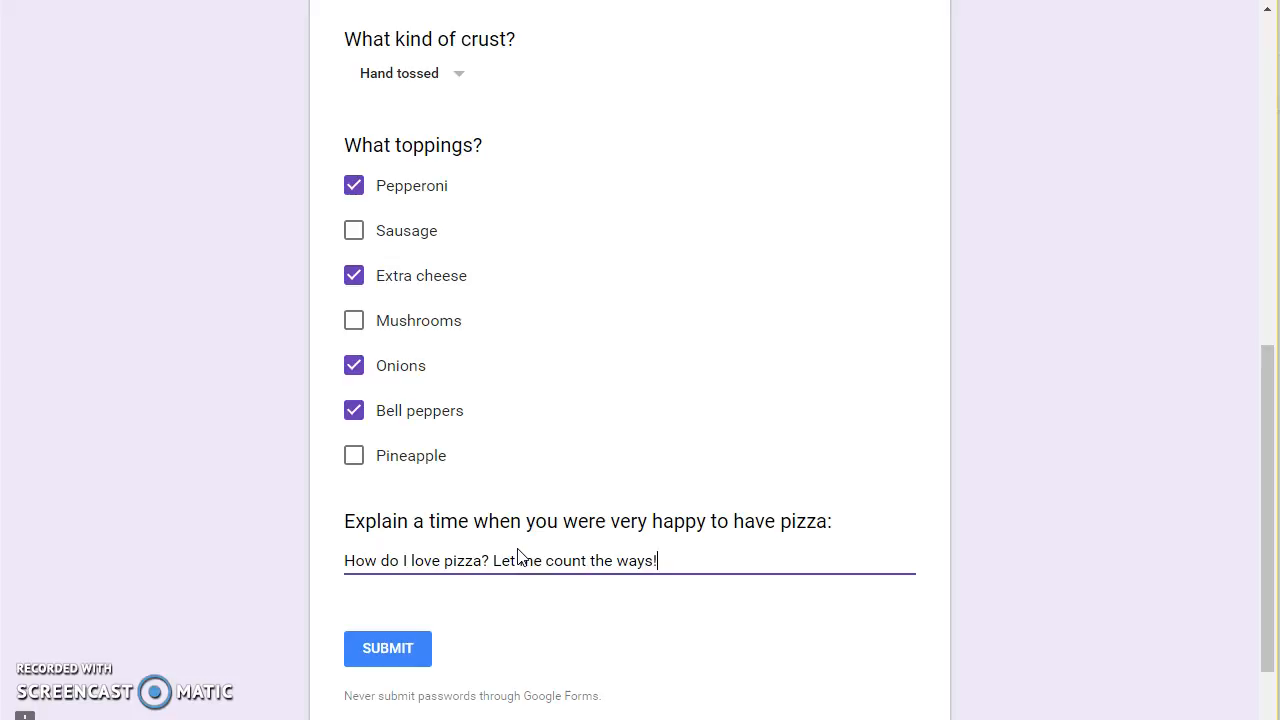
pyautogui.click(388, 652)
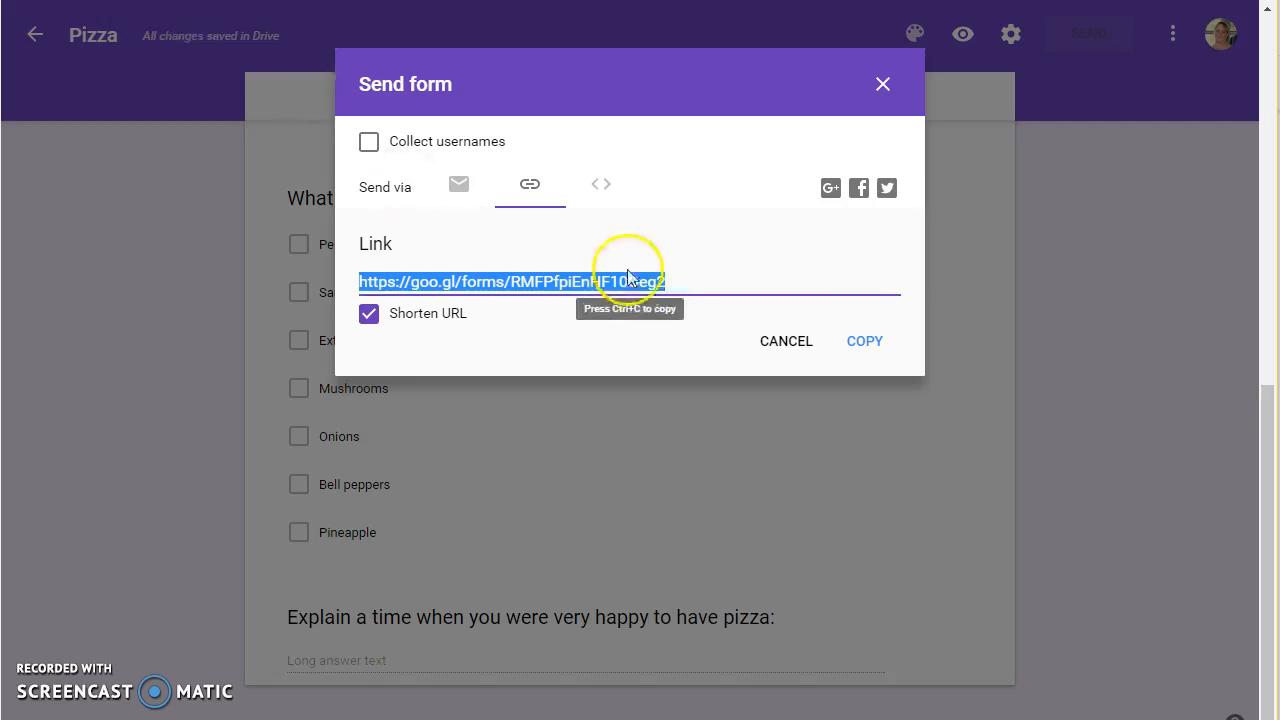
# - Close the Pizza form's sending options and examine the summary of its responses, including the pizza and crust charts
pyautogui.click(882, 85)
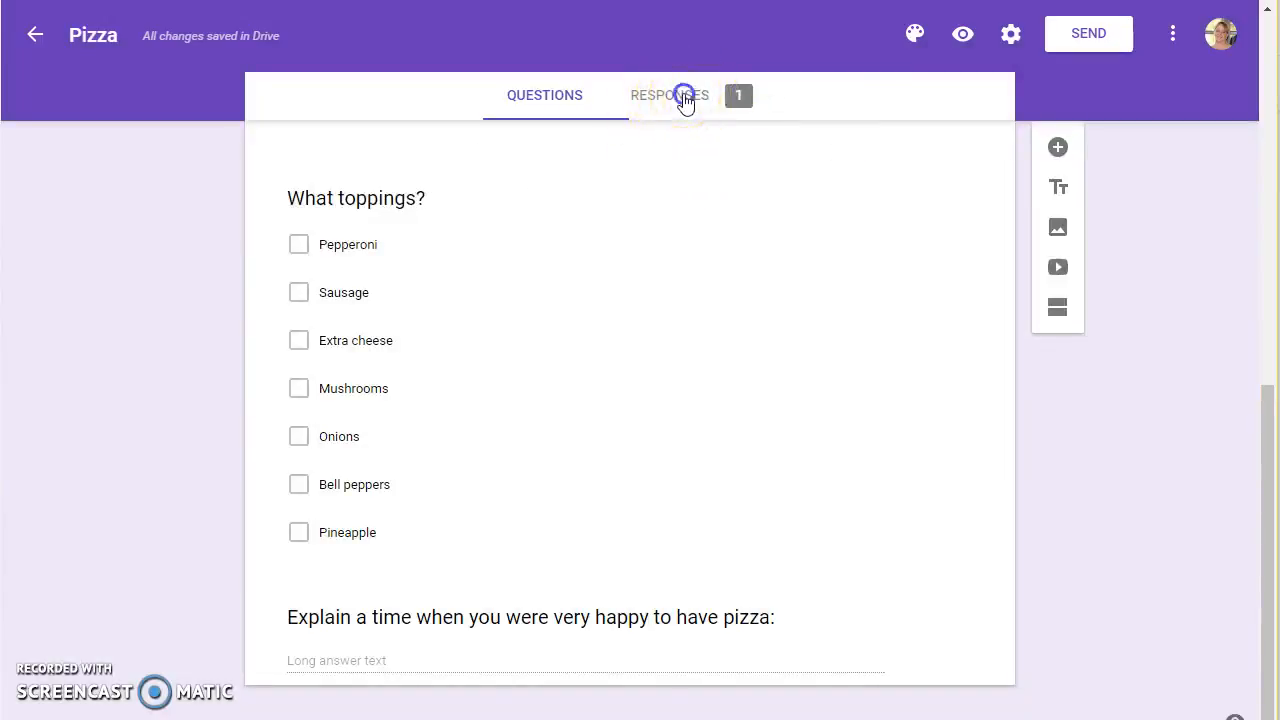
pyautogui.click(681, 95)
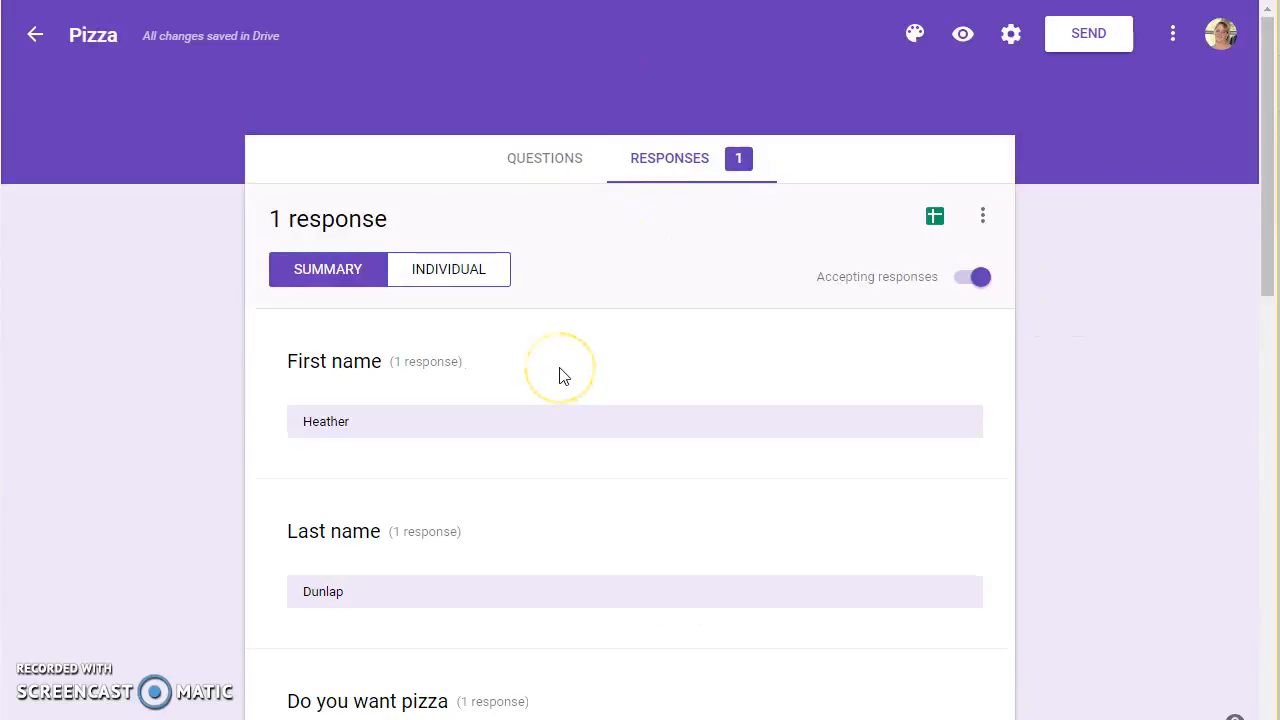
pyautogui.press('Down')
pyautogui.press('Down')
pyautogui.press('Down')
pyautogui.press('Down')
pyautogui.press('Down')
pyautogui.press('Down')
pyautogui.press('Down')
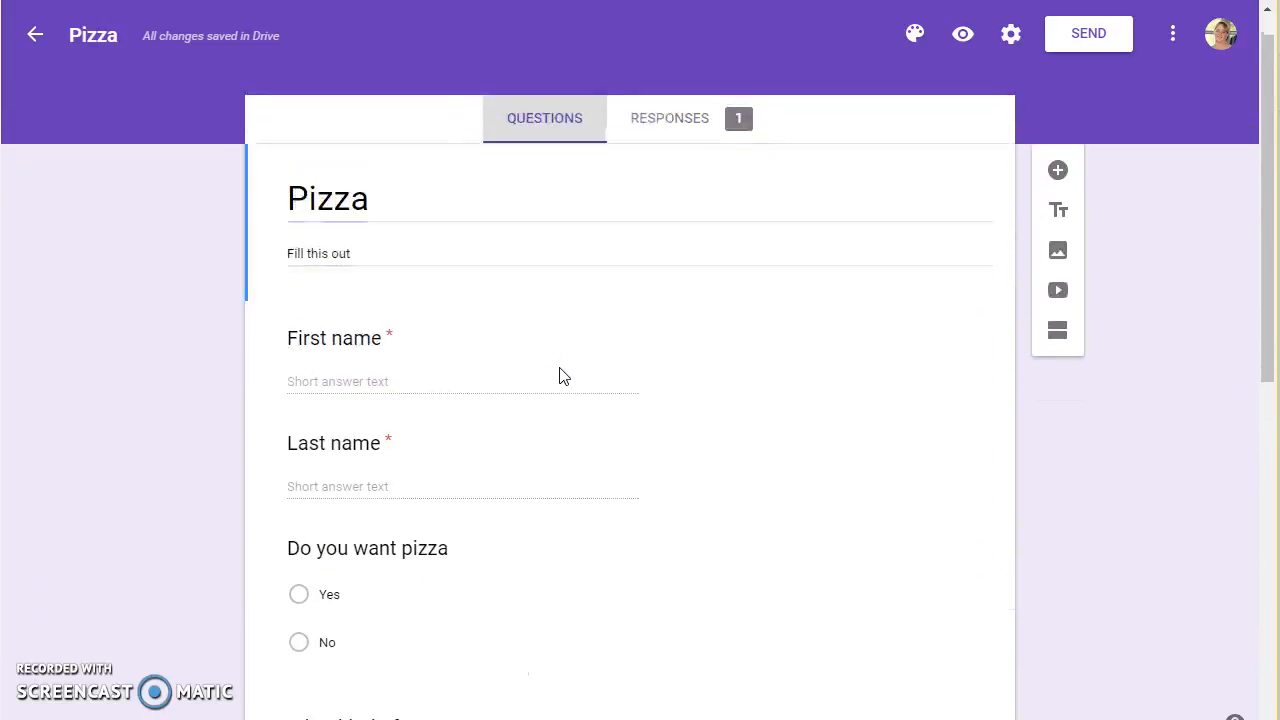
pyautogui.click(1266, 512)
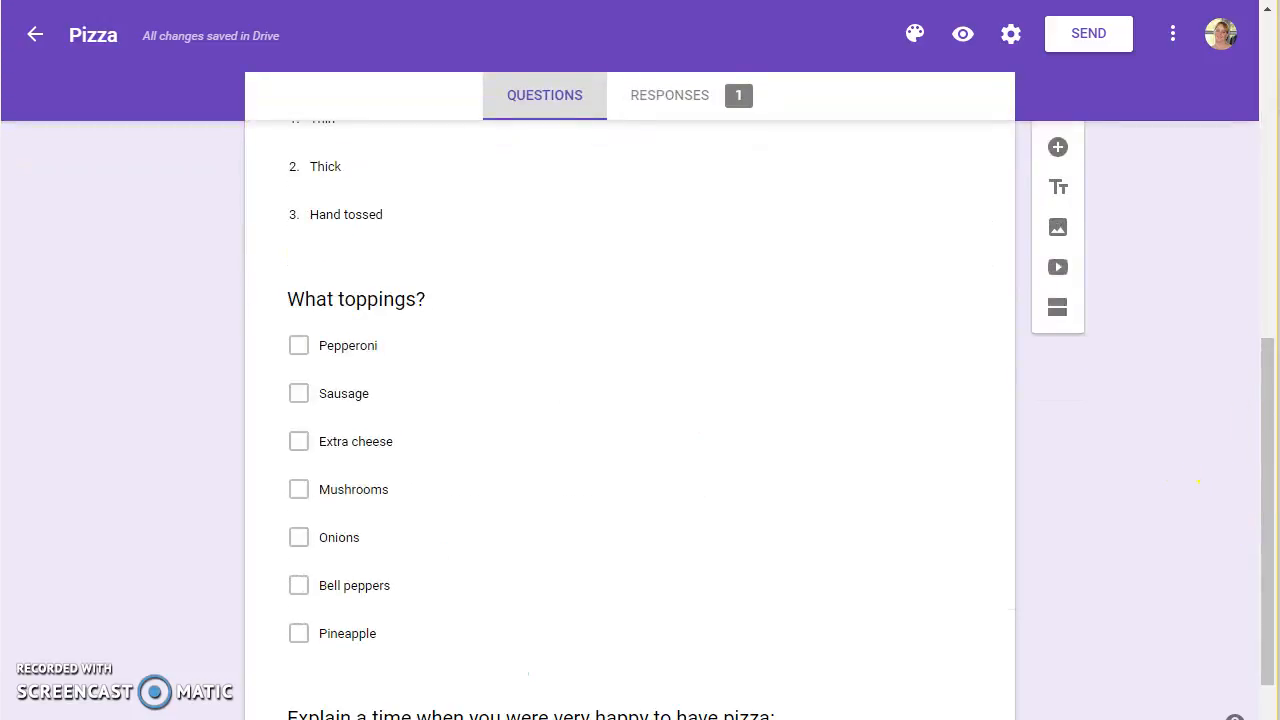
pyautogui.click(677, 93)
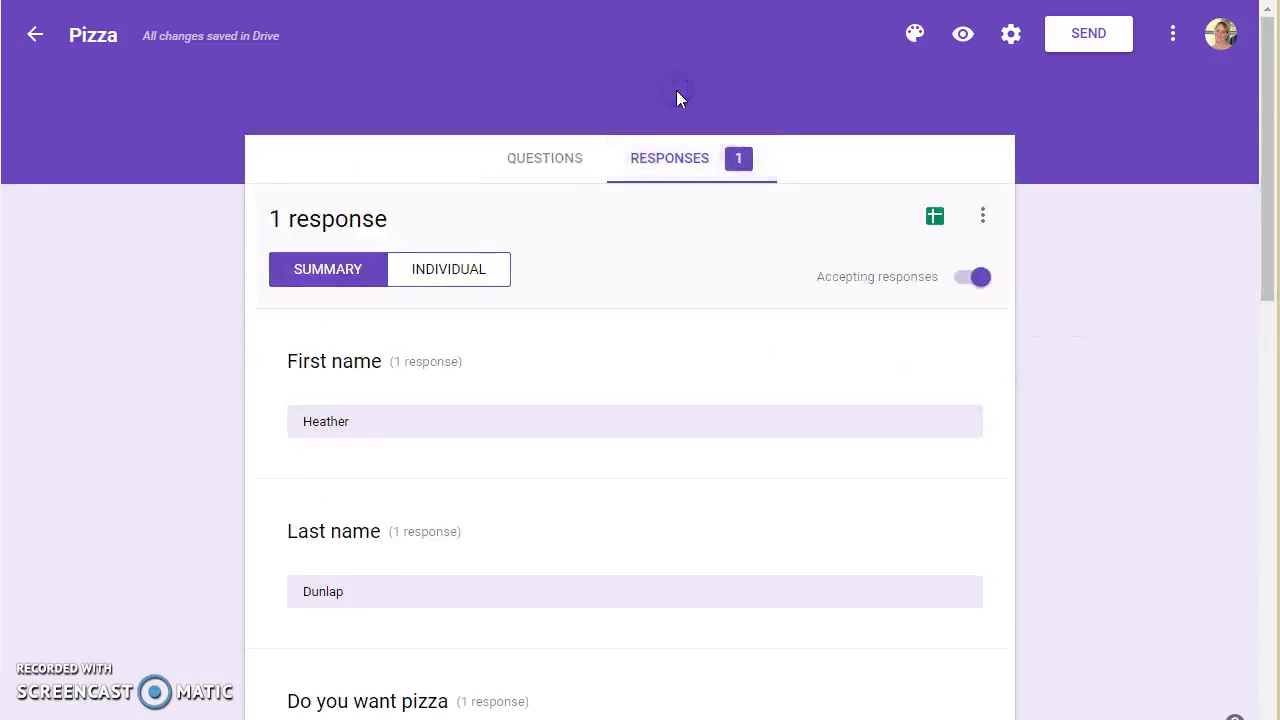
pyautogui.click(1270, 503)
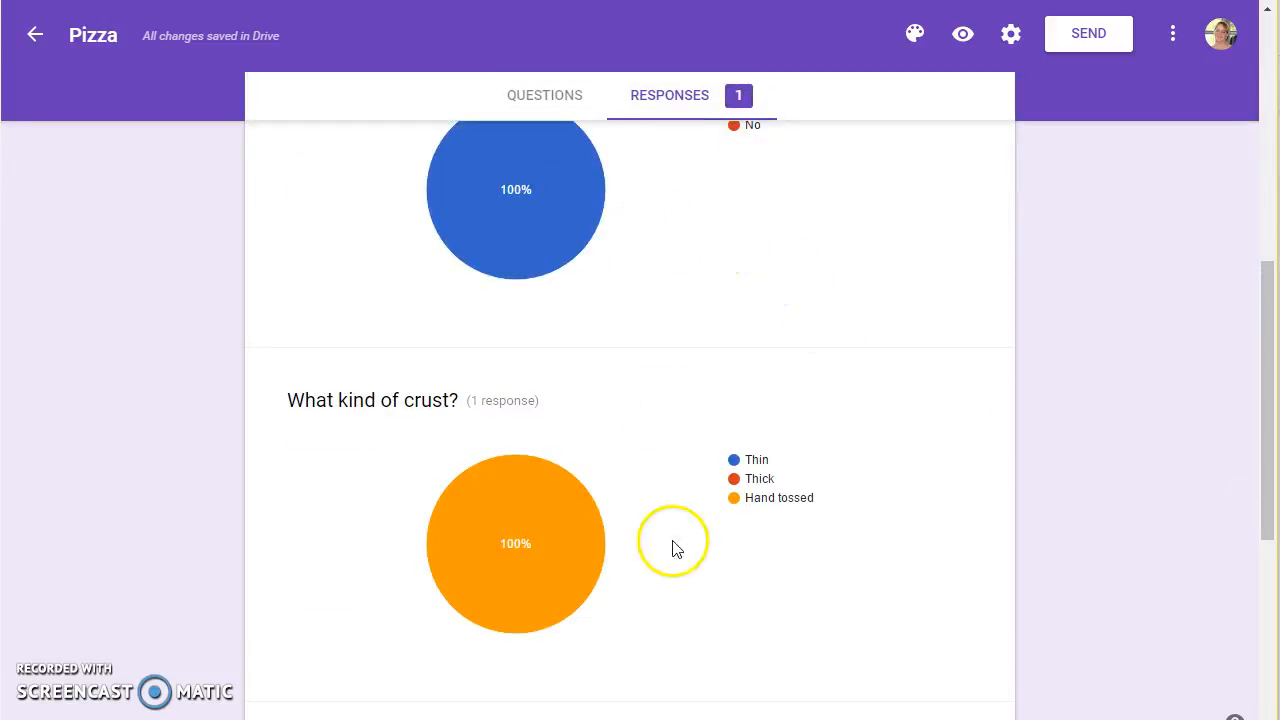
pyautogui.click(1266, 51)
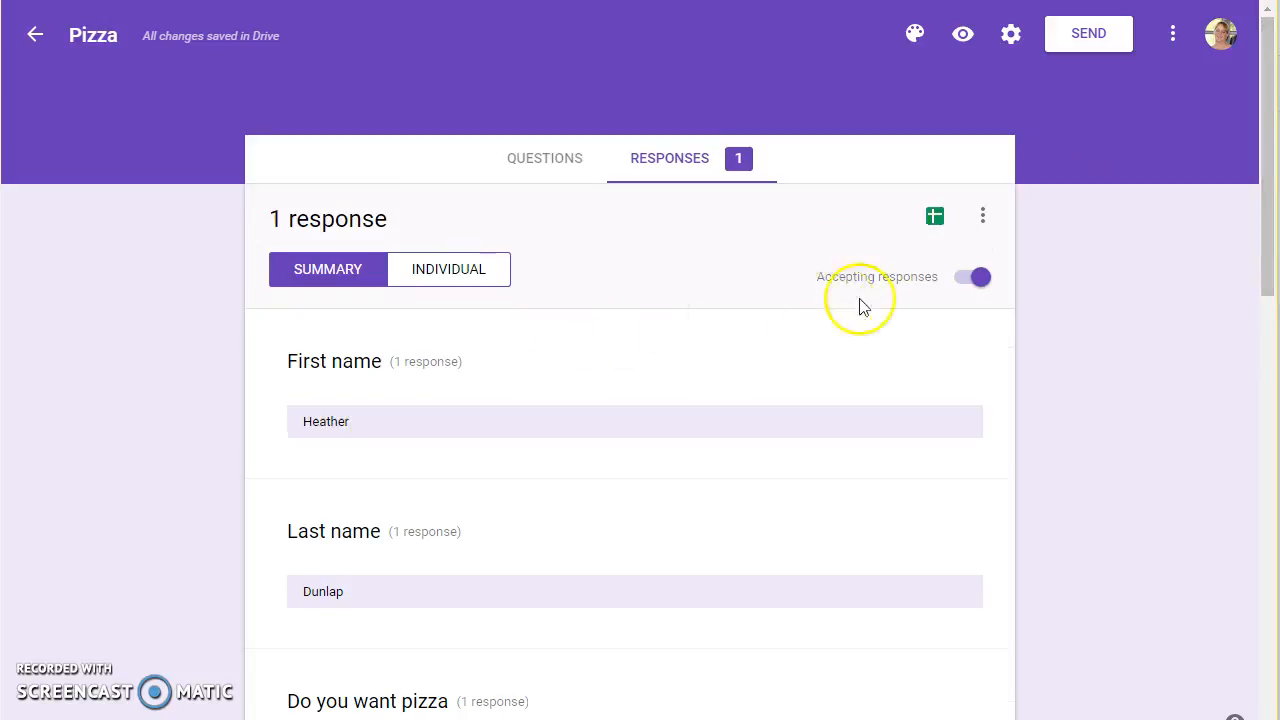
# - Create a new spreadsheet named Pizza (Responses) as the destination for the form's responses
pyautogui.click(930, 217)
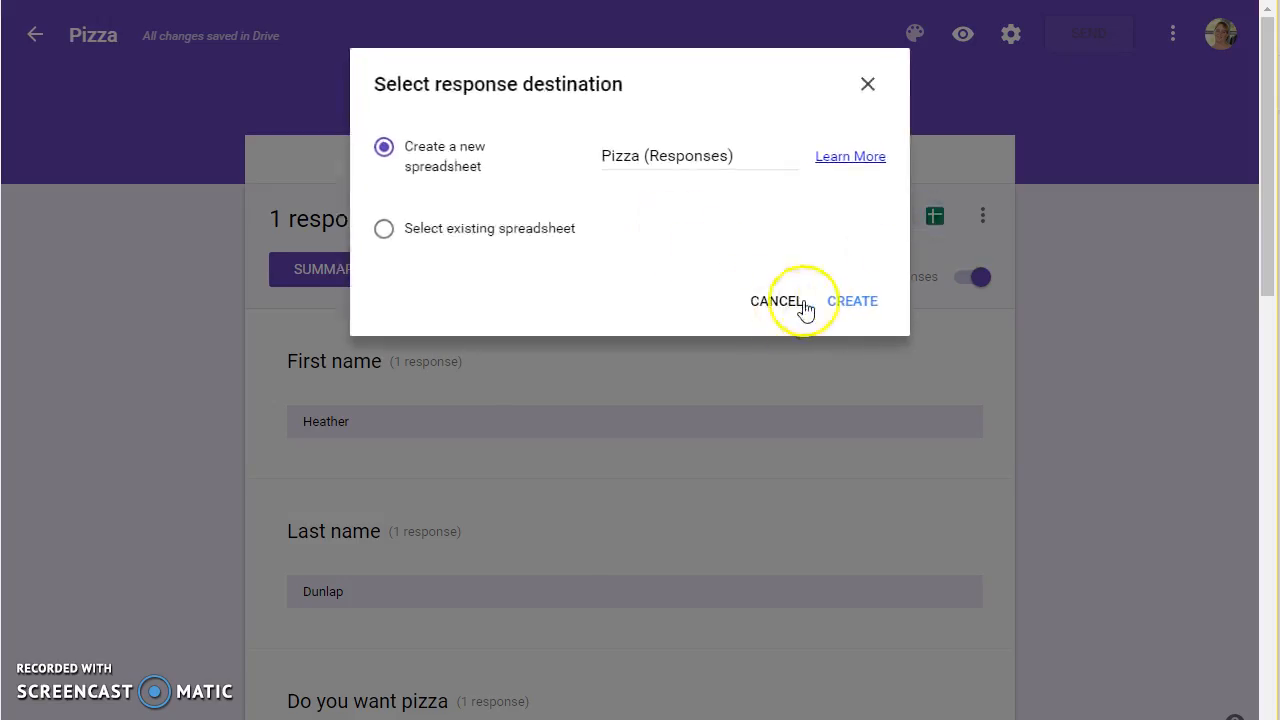
pyautogui.click(862, 303)
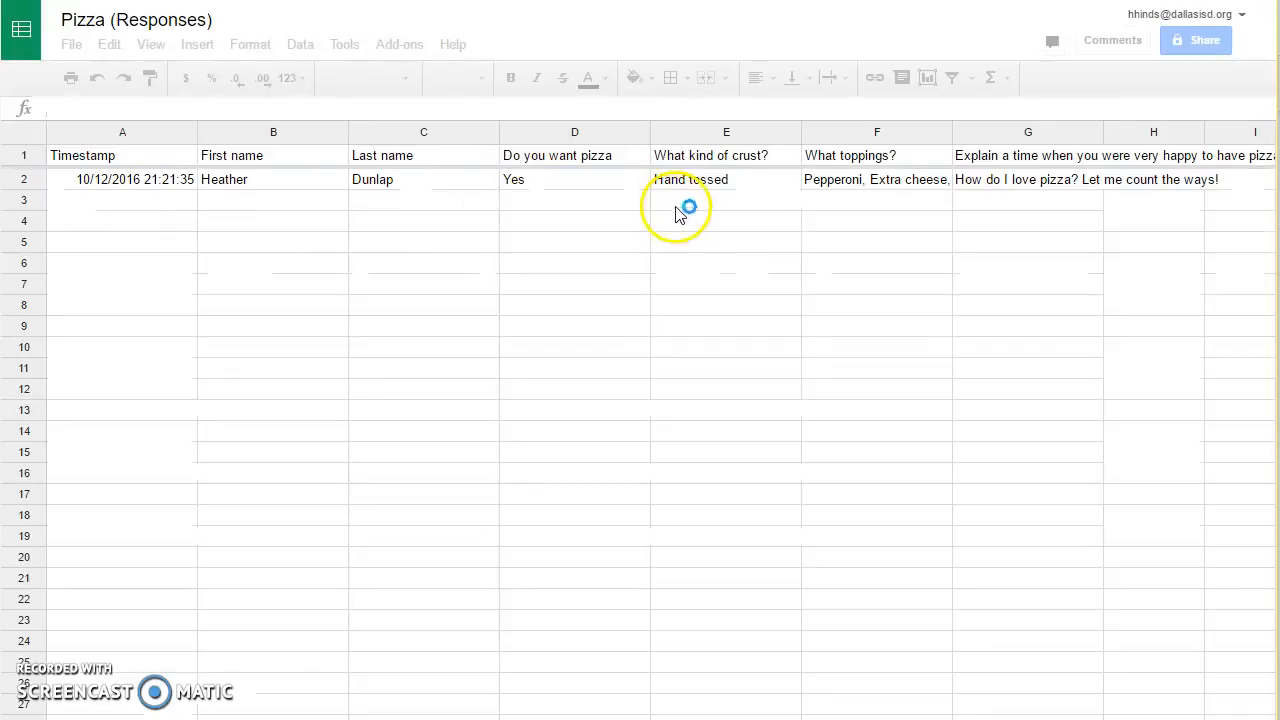
# - Wrap the text in all cells of the Pizza (Responses) spreadsheet
pyautogui.click(20, 133)
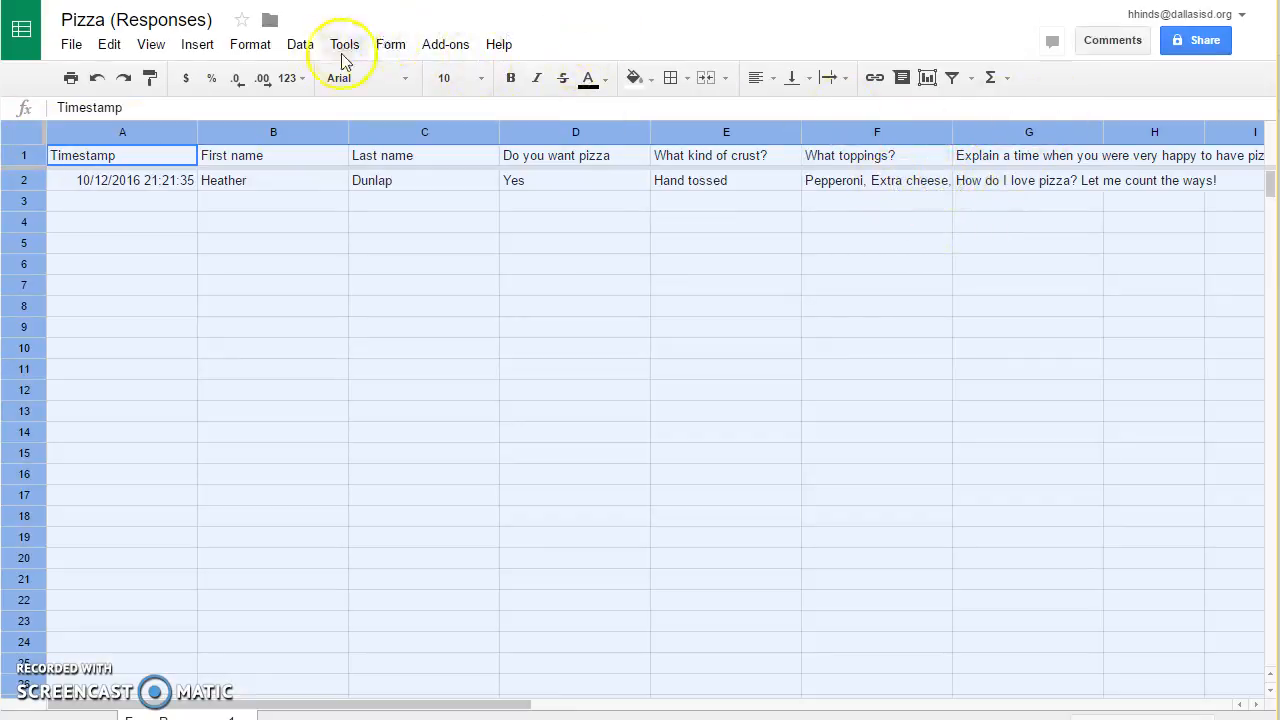
pyautogui.click(255, 46)
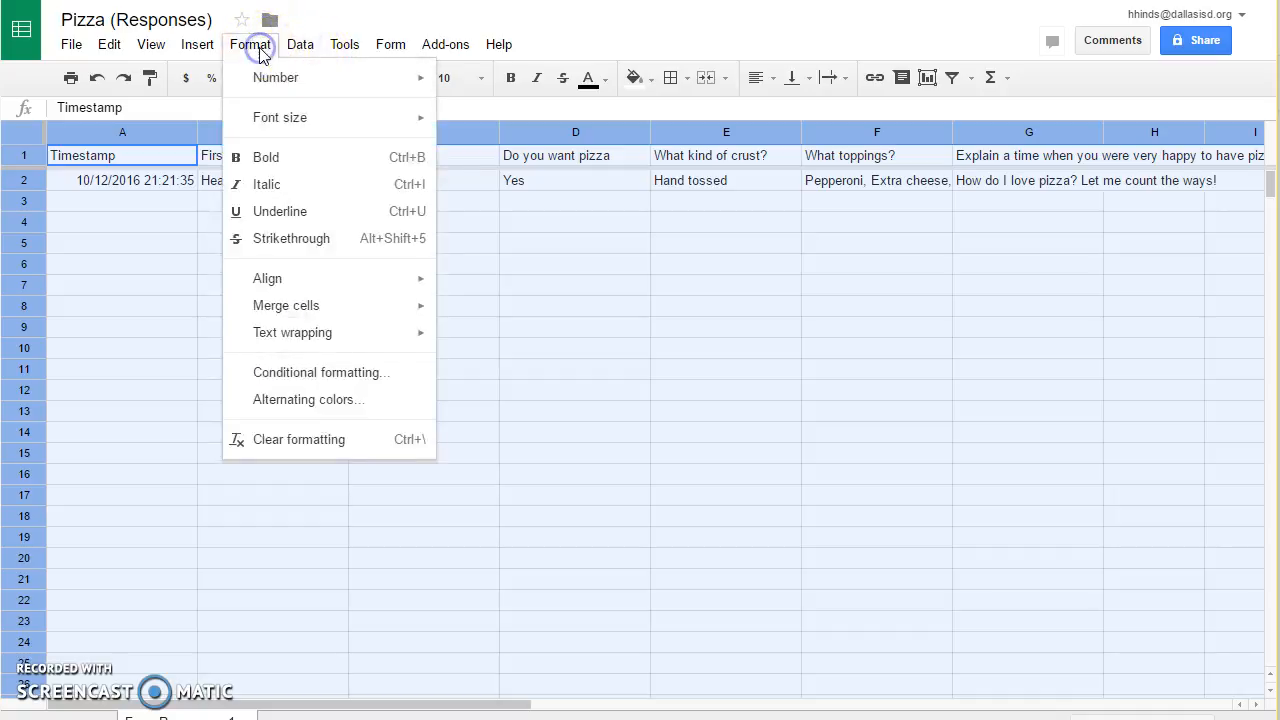
pyautogui.click(312, 340)
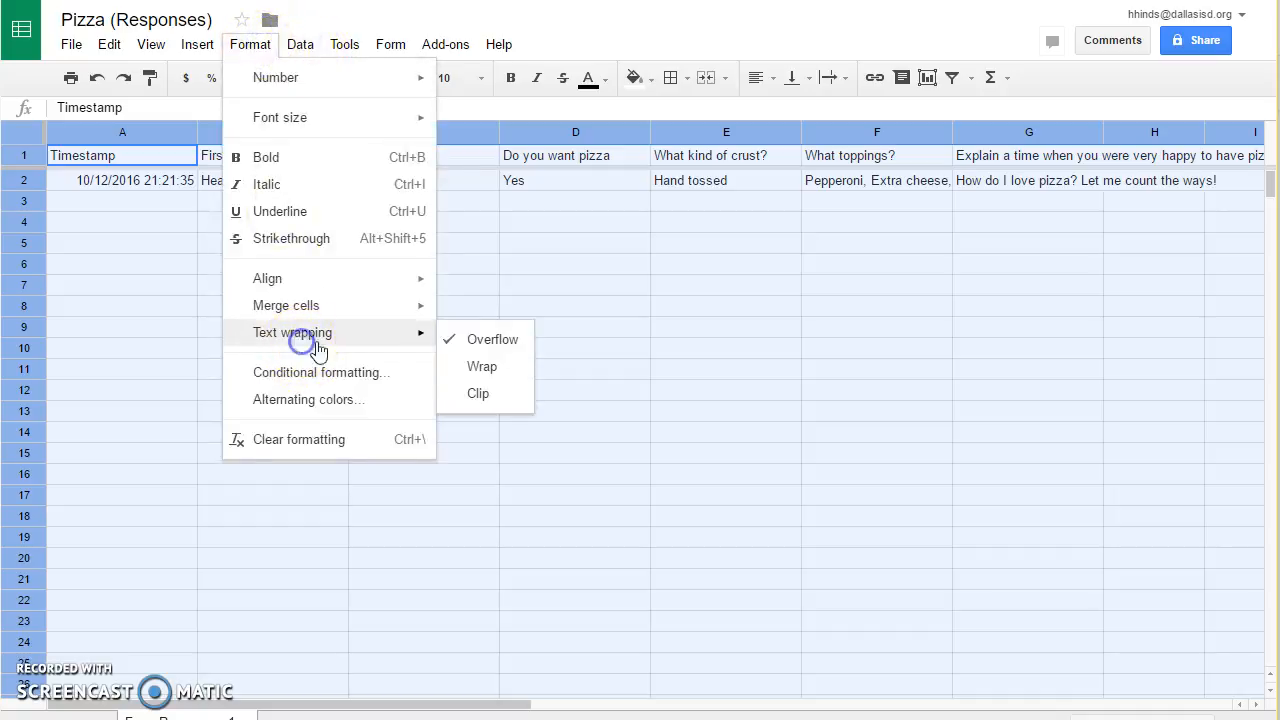
pyautogui.click(503, 368)
pyautogui.click(889, 212)
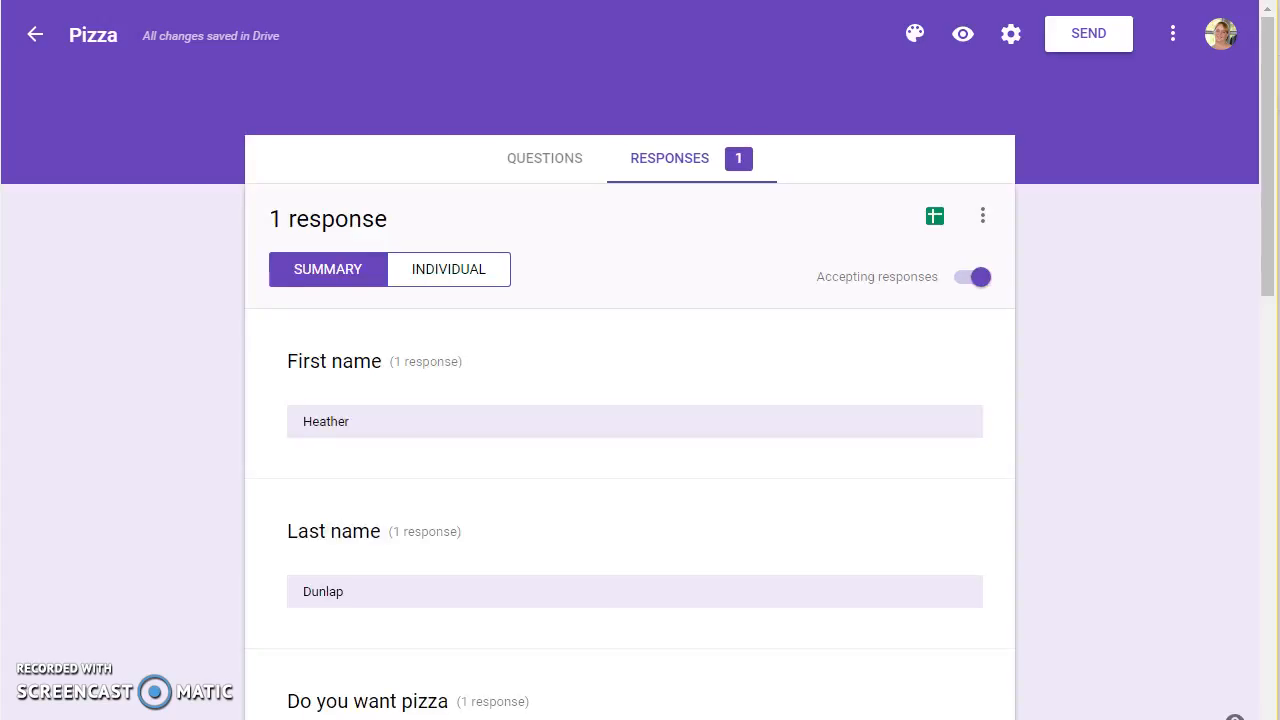
# - Change the Pizza form's theme color to orange
pyautogui.click(914, 34)
pyautogui.click(1116, 239)
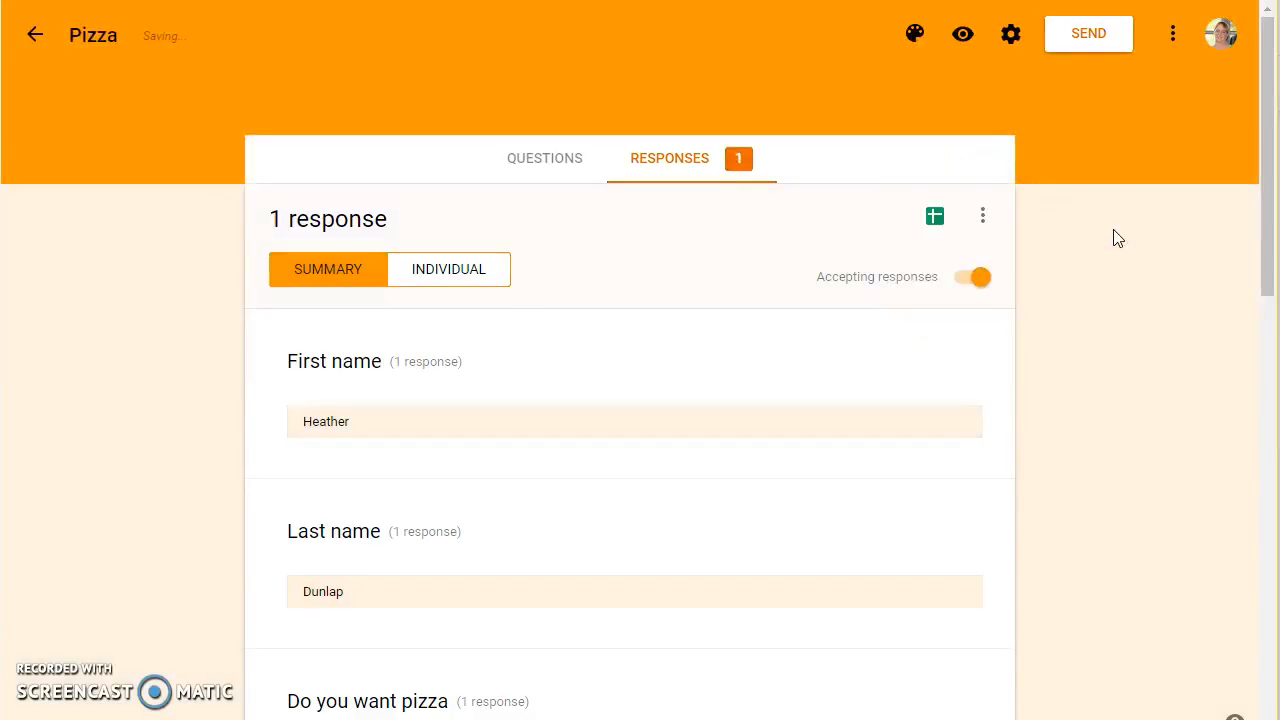
# - Apply the Food and dining image theme with whole pizzas and slices on an orange background to the form
pyautogui.click(914, 34)
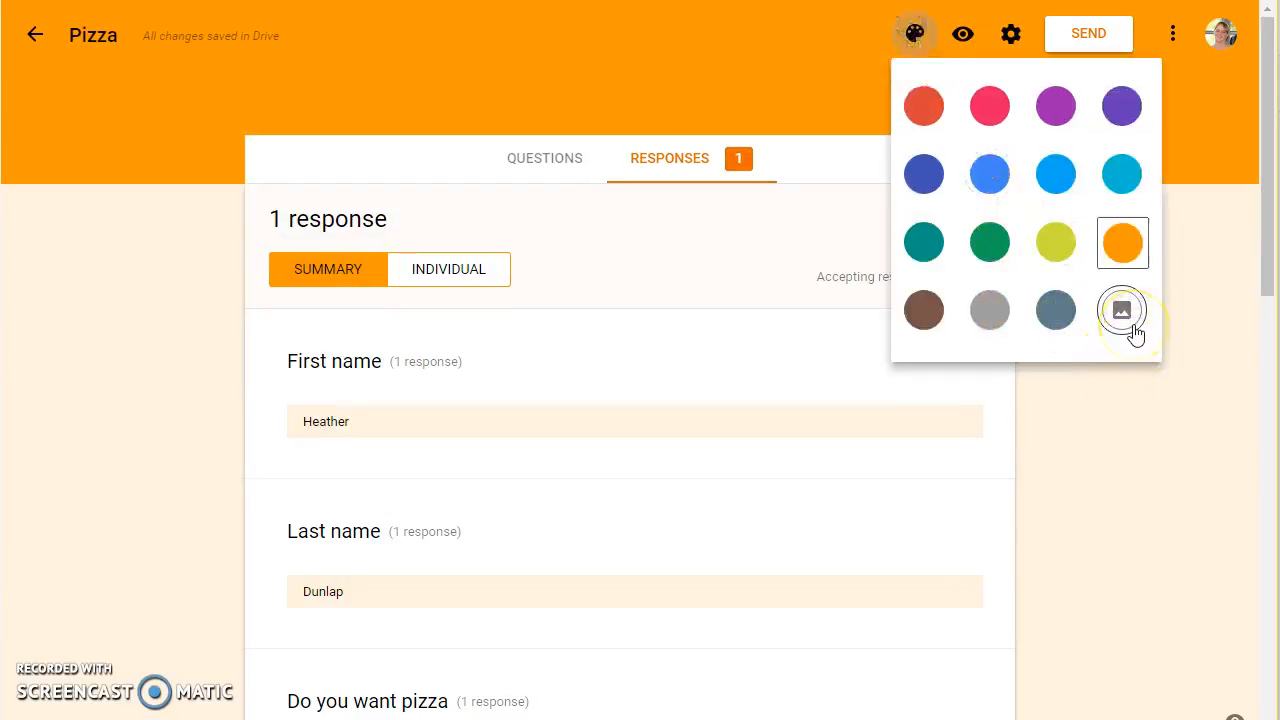
pyautogui.click(1122, 311)
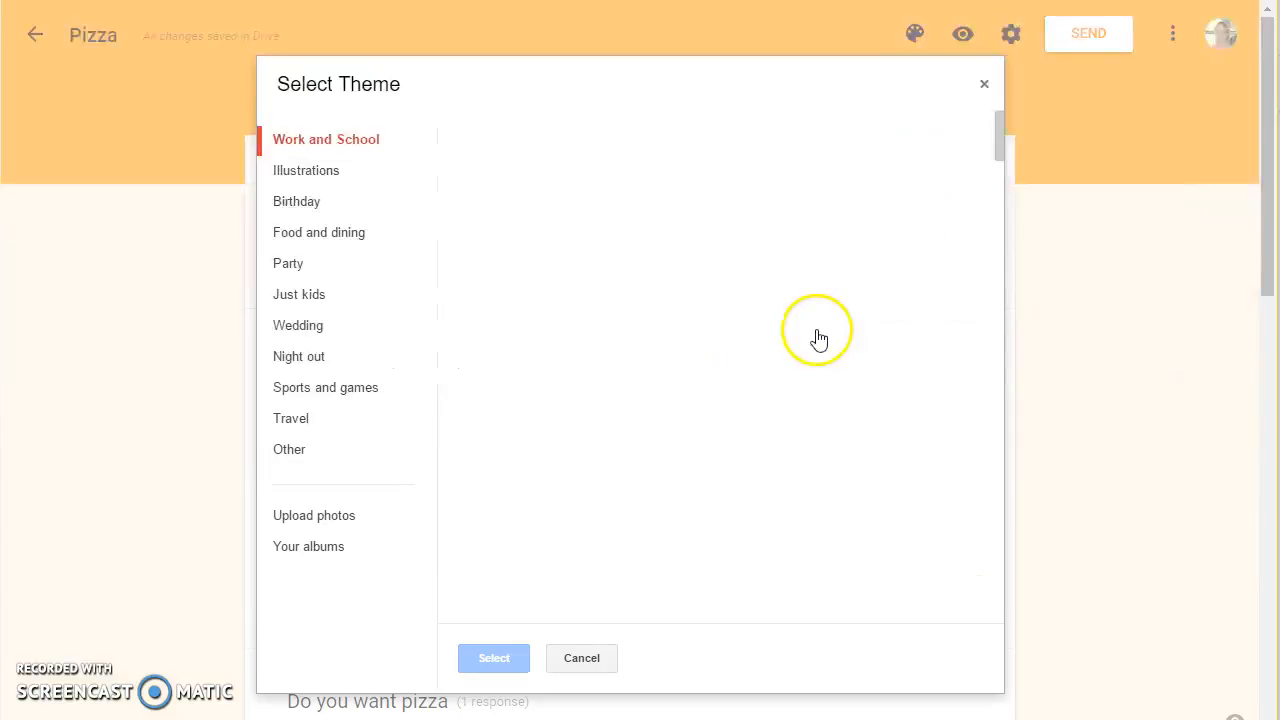
pyautogui.click(313, 243)
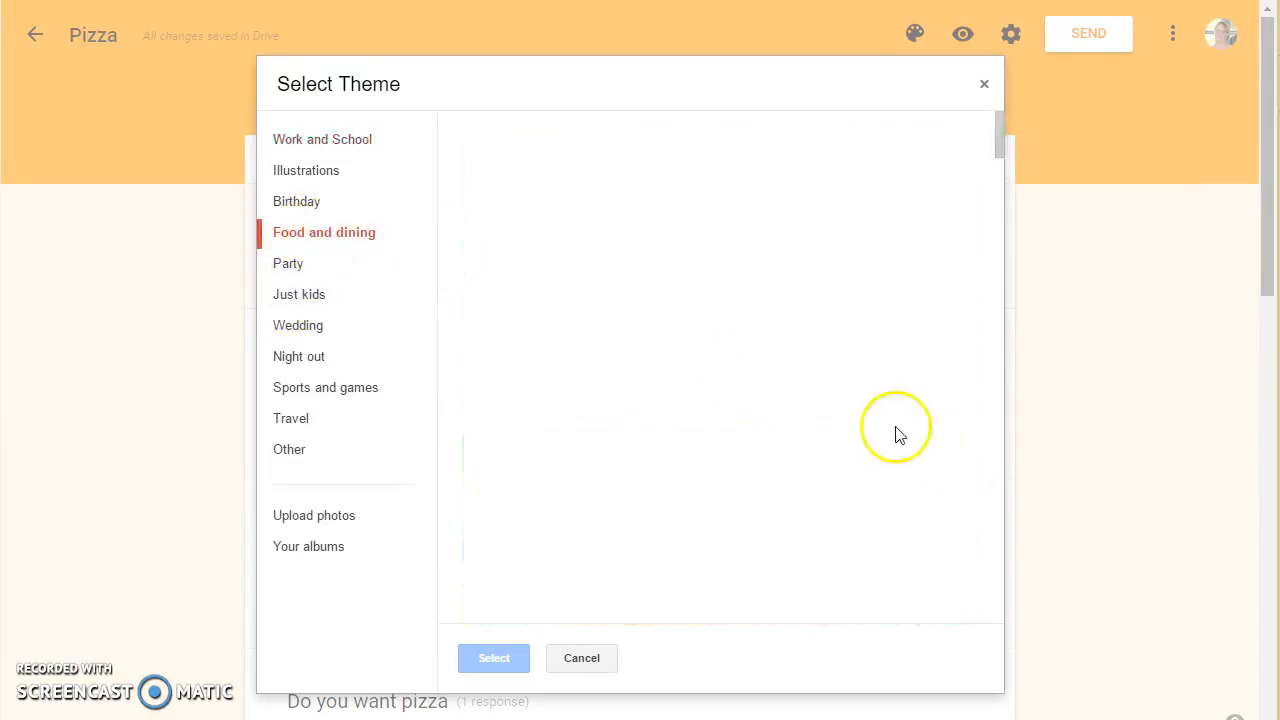
pyautogui.click(999, 518)
pyautogui.click(999, 518)
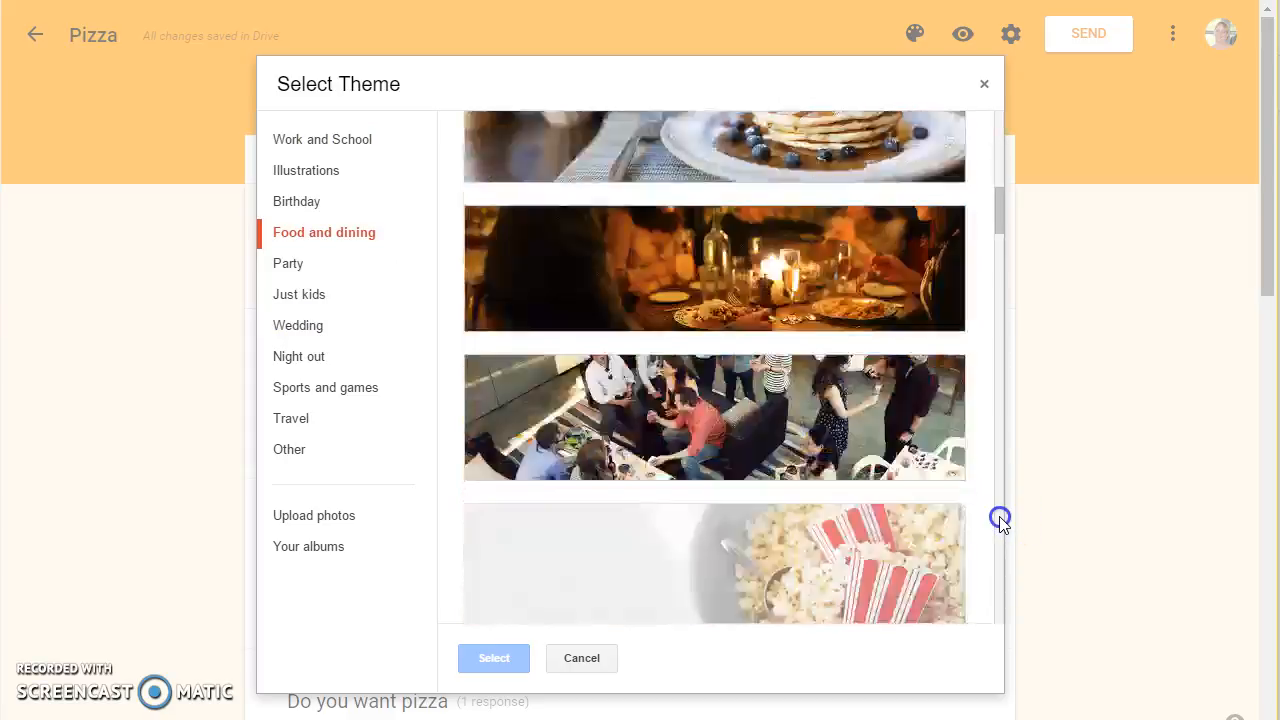
pyautogui.click(1000, 517)
pyautogui.click(1000, 517)
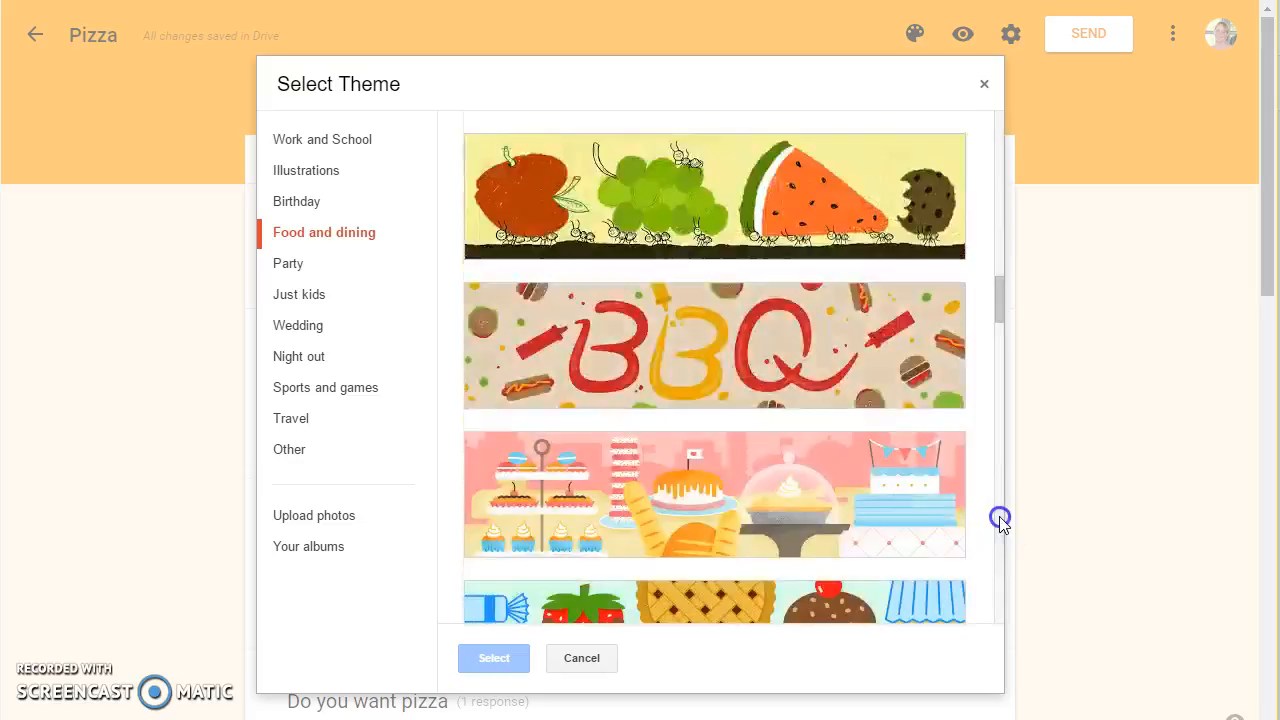
pyautogui.click(1000, 518)
pyautogui.click(1000, 518)
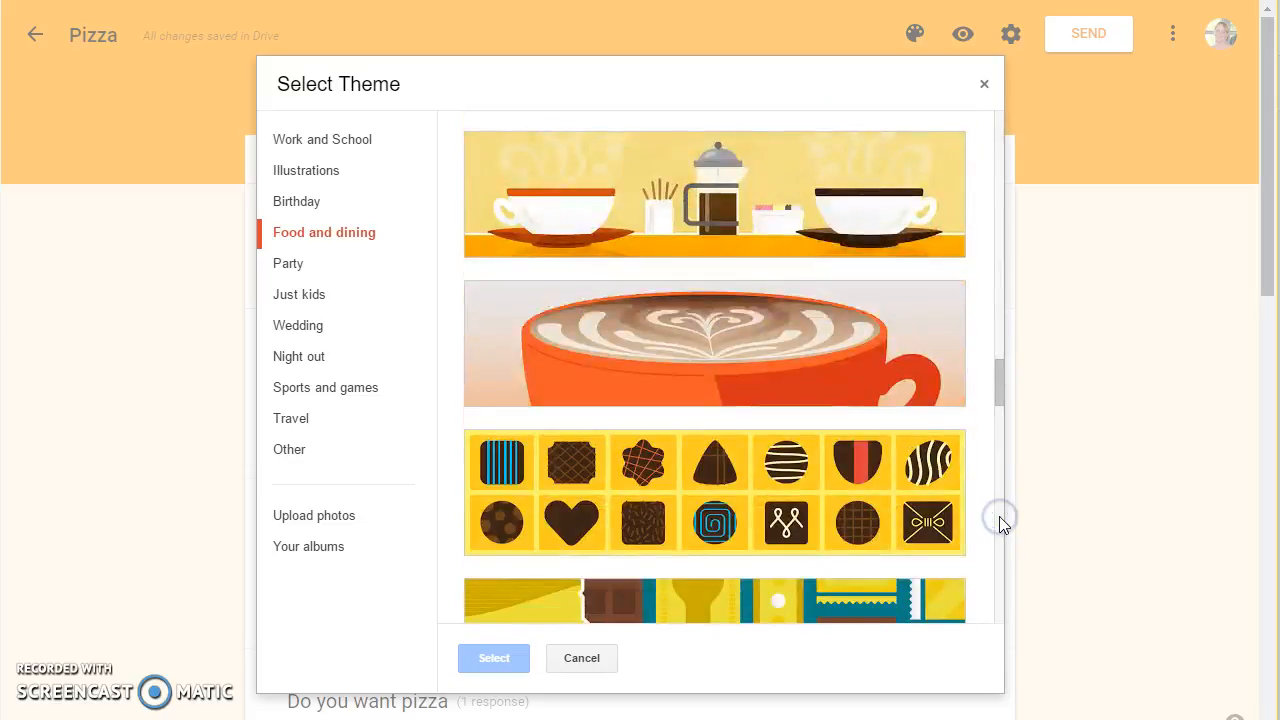
pyautogui.click(1000, 518)
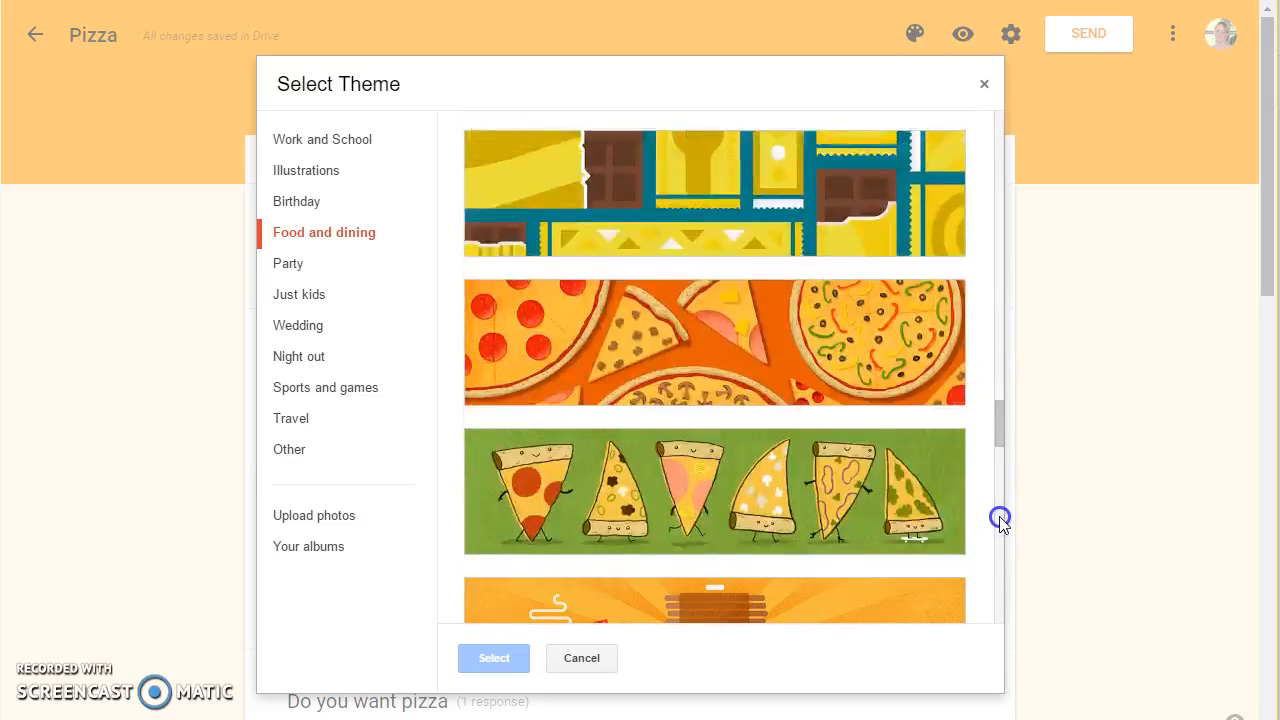
pyautogui.doubleClick(715, 370)
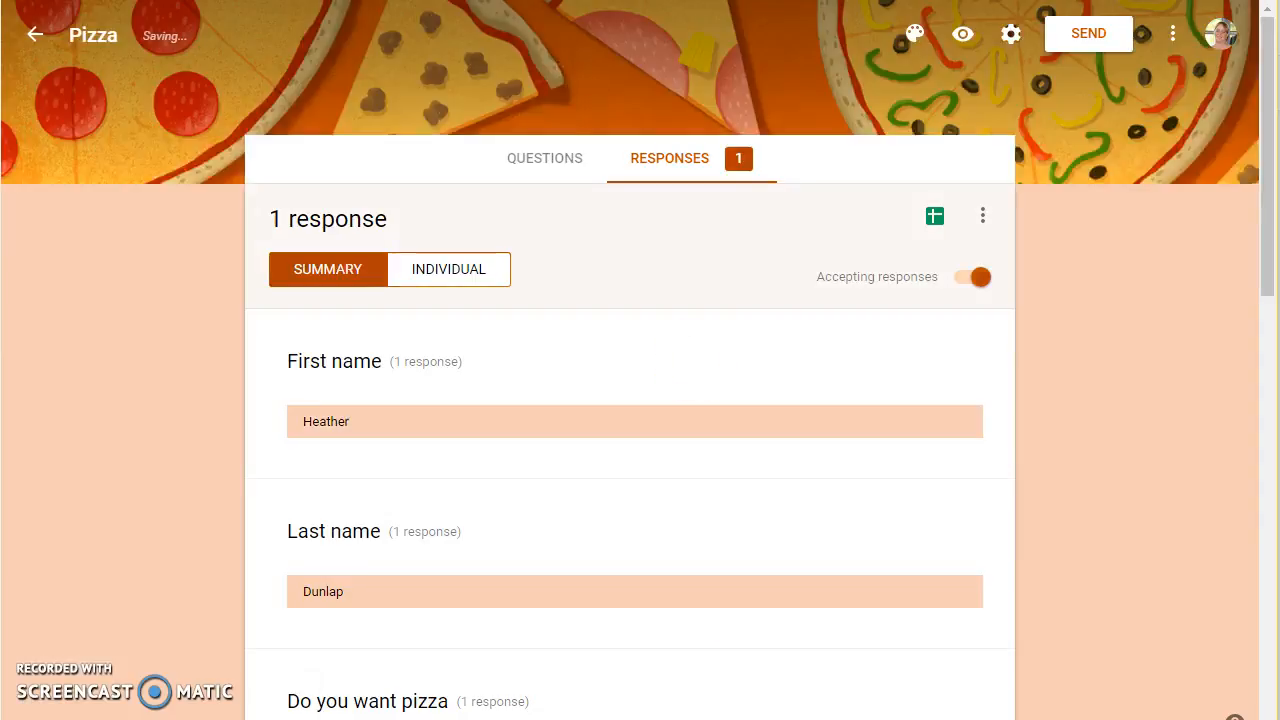
# - Open the live form from its shortened link in a new browser tab to check the pizza theme
pyautogui.hotkey('ctrl', 't')
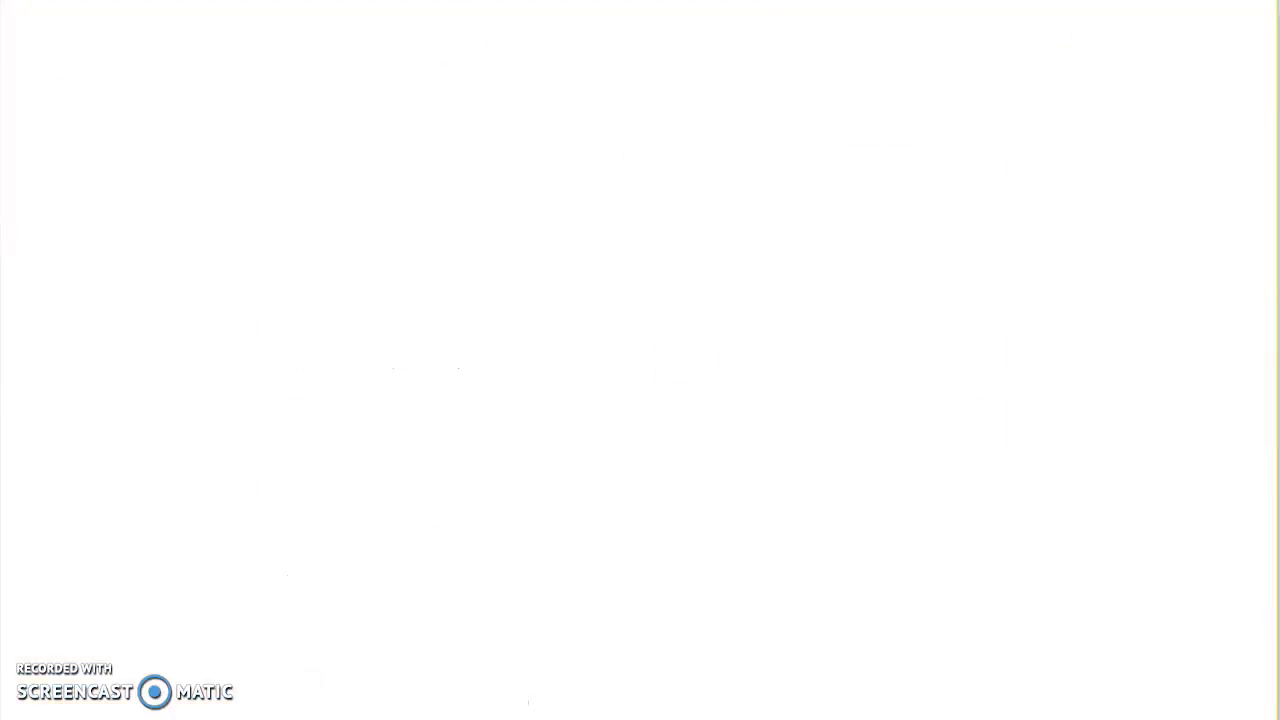
pyautogui.write('https://goo.gl/forms/RMFPfpiEnHF10Oeg2')
pyautogui.press('Return')
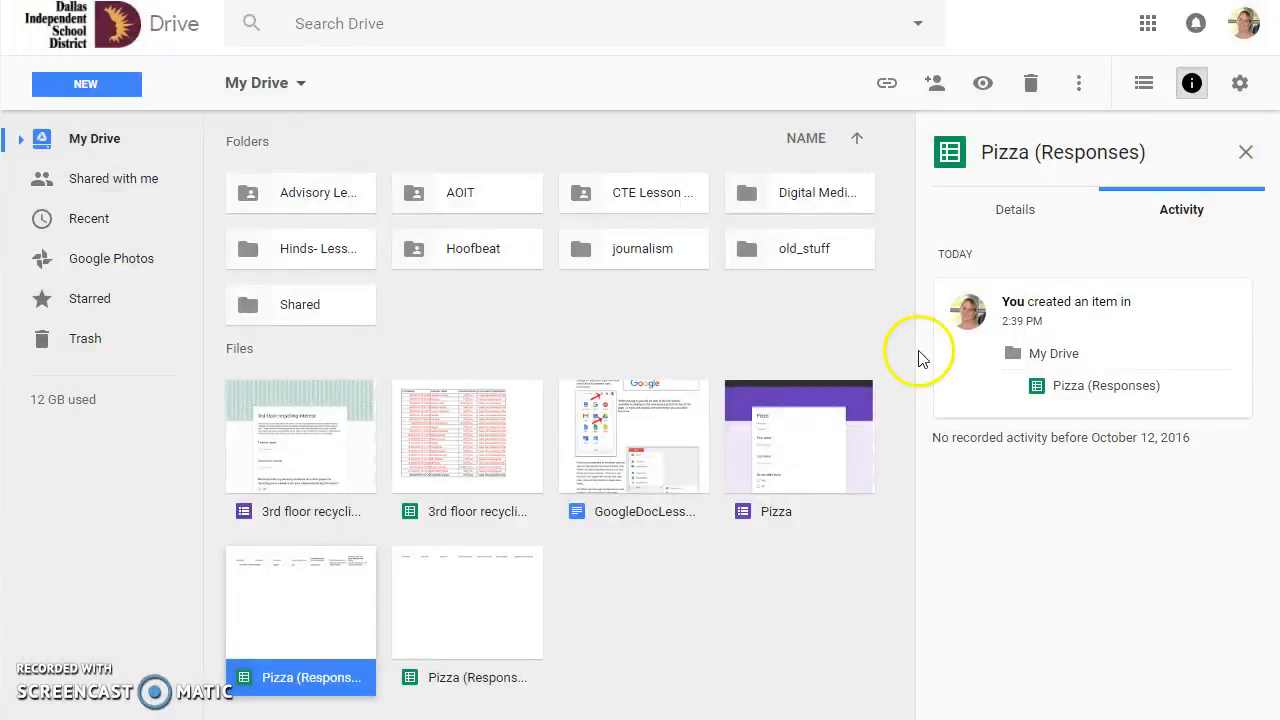
# - In Google Drive, locate the saved Pizza form and the Pizza (Responses) spreadsheet by selecting each in turn
pyautogui.click(798, 590)
pyautogui.click(806, 468)
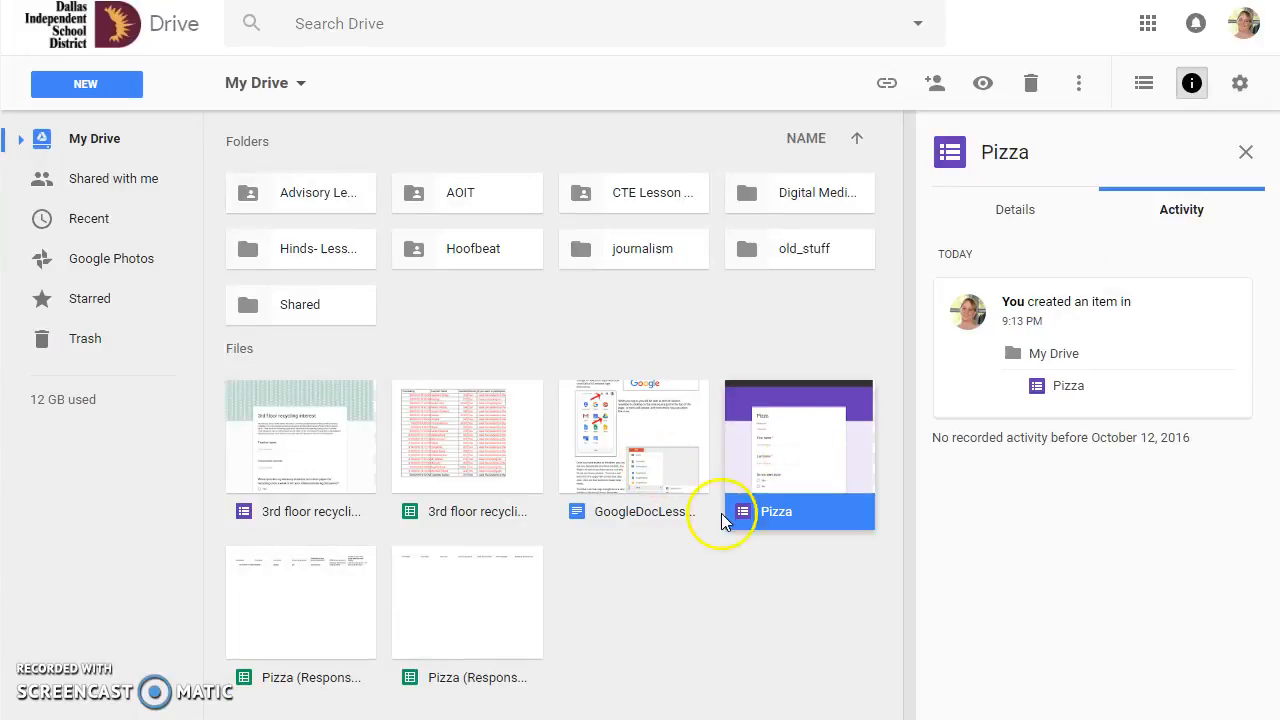
pyautogui.click(328, 597)
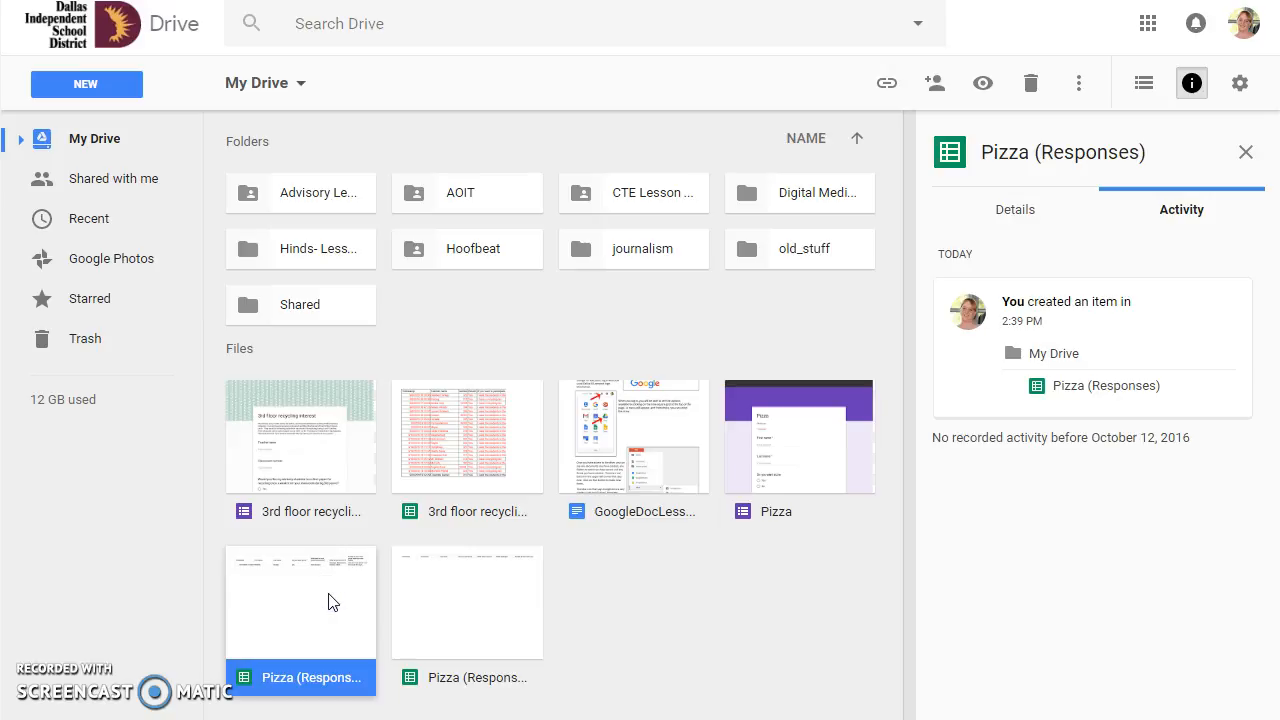